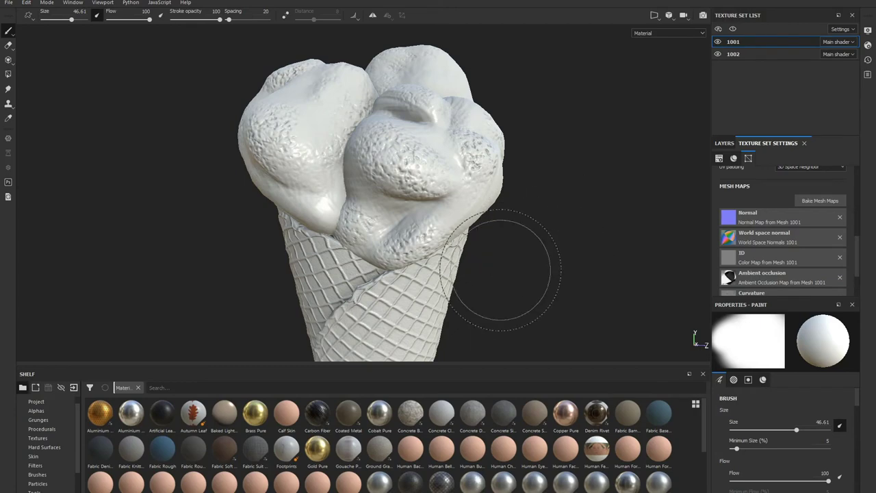
- Inspect texture set 1001's shader settings and nudge the displacement strength
mouse_move(501, 270)
left_mouse_down("alt")
mouse_move(500, 145)
mouse_move(522, 253)
left_mouse_up("alt")
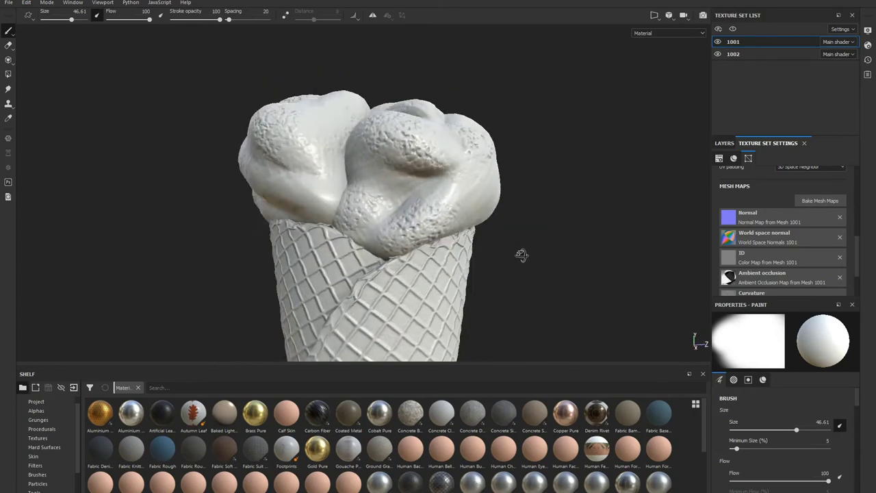
left_click(848, 42)
left_click(851, 54)
left_click(867, 45)
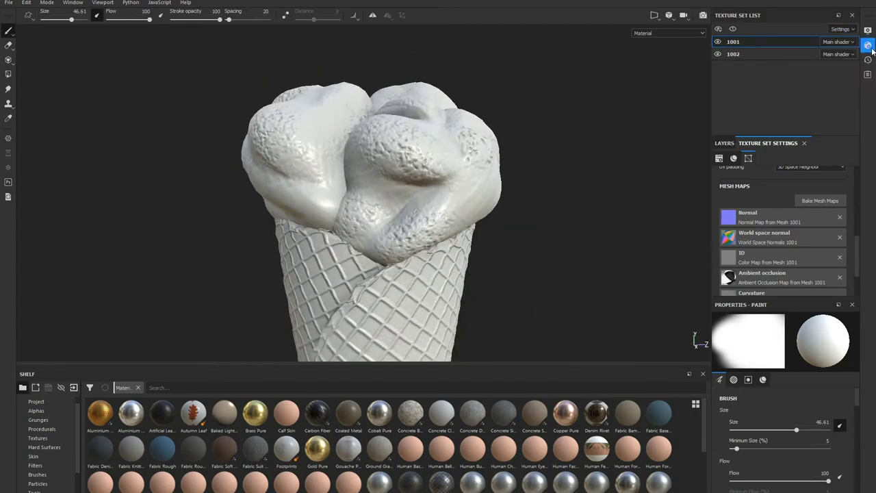
scroll(712, 260, "down", 1)
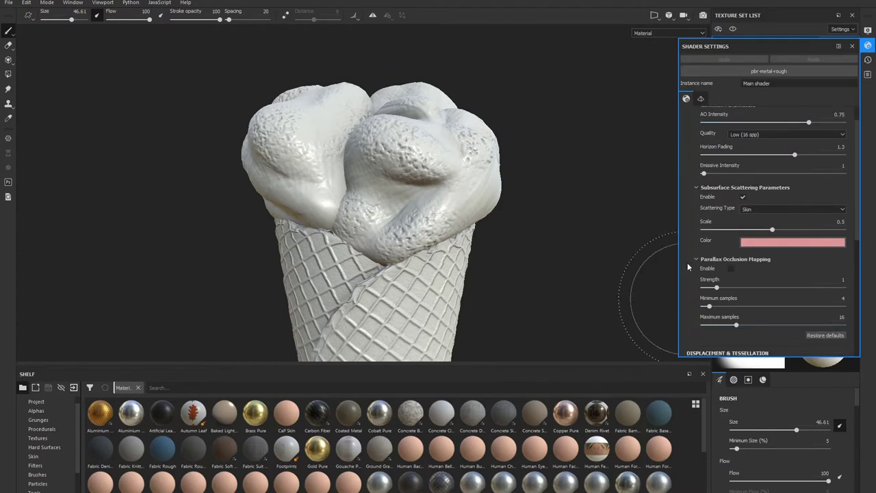
scroll(725, 246, "down", 2)
scroll(741, 230, "down", 2)
scroll(740, 205, "up", 5)
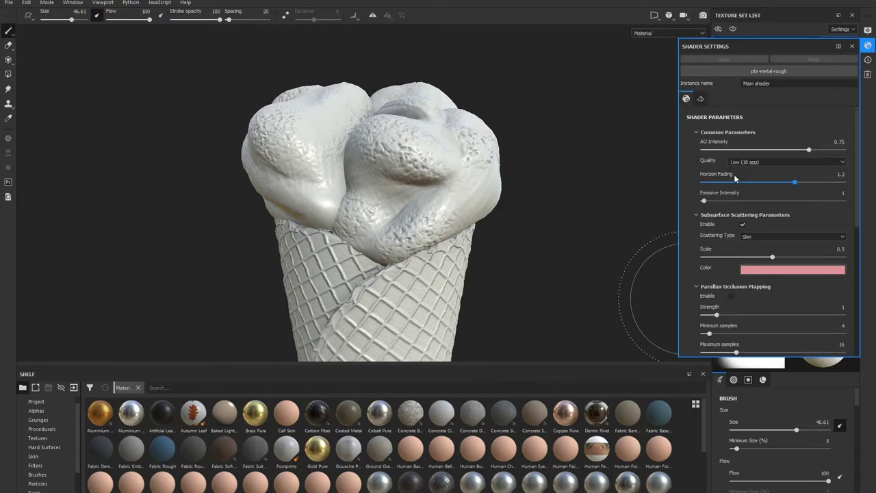
scroll(734, 174, "down", 2)
scroll(751, 188, "down", 1)
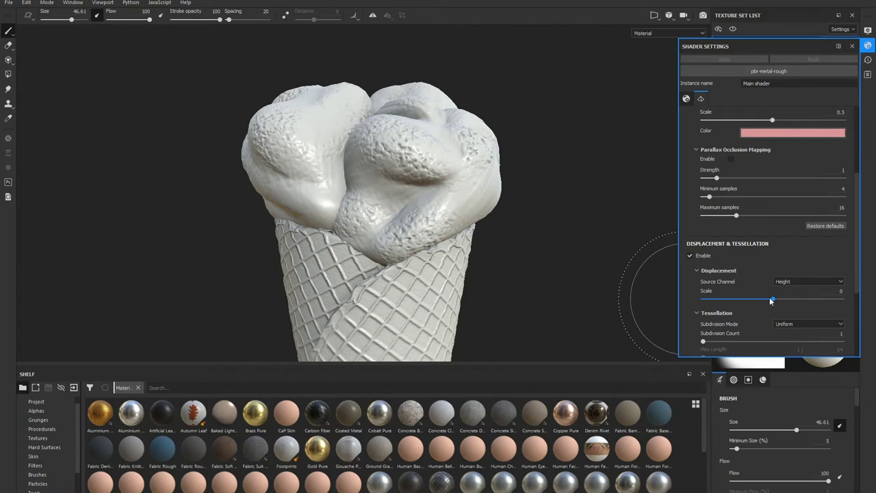
mouse_move(773, 301)
left_mouse_down()
mouse_move(812, 298)
mouse_move(772, 299)
left_mouse_up()
- Toggle displacement off and back on, browse shader presets, then close shader settings
left_click(690, 256)
left_click(691, 256)
scroll(695, 246, "down", 3)
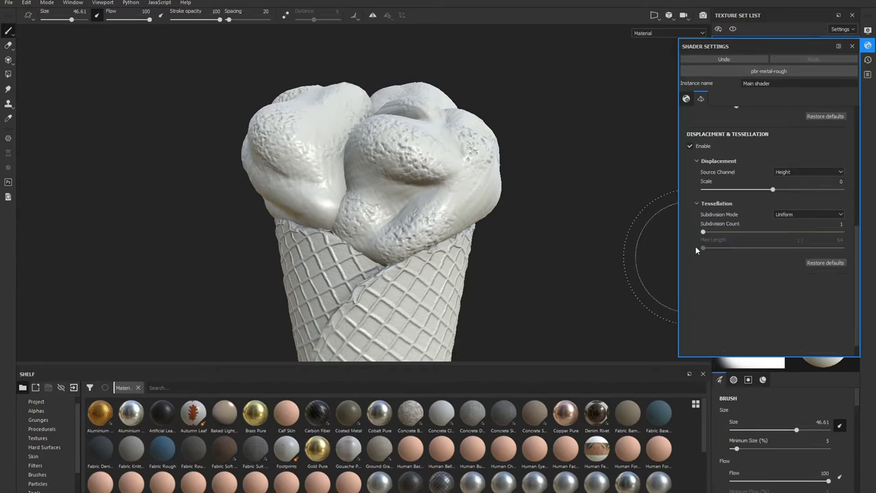
scroll(695, 245, "up", 3)
scroll(693, 219, "up", 2)
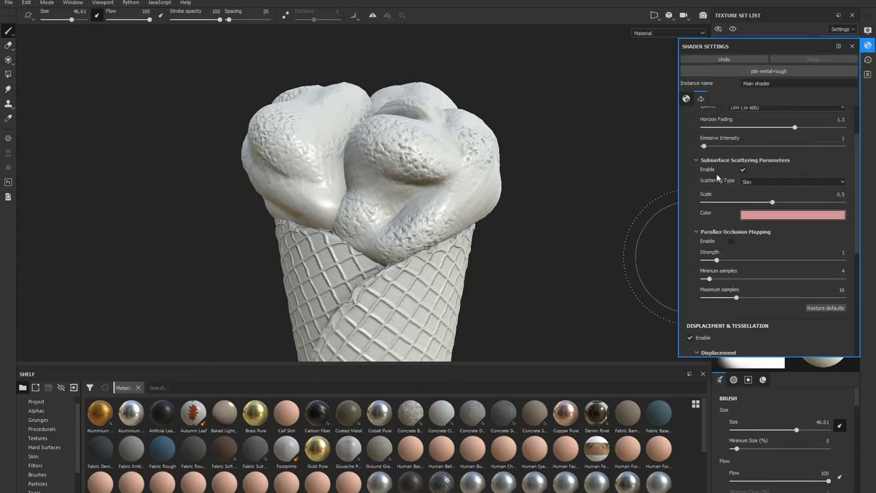
scroll(705, 179, "up", 2)
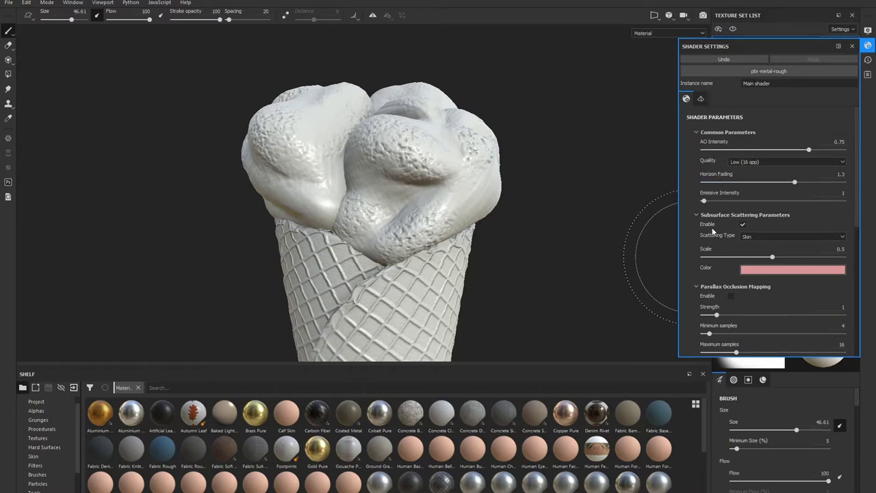
left_click(793, 72)
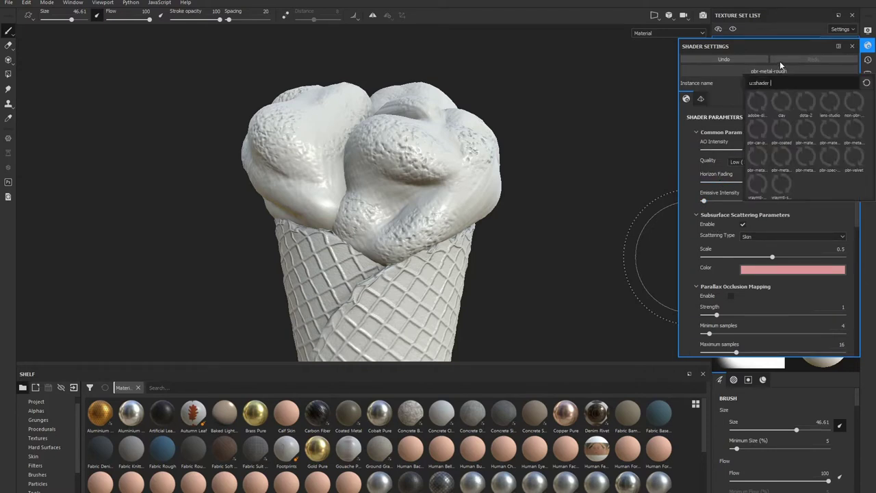
left_click(603, 110)
left_click(867, 46)
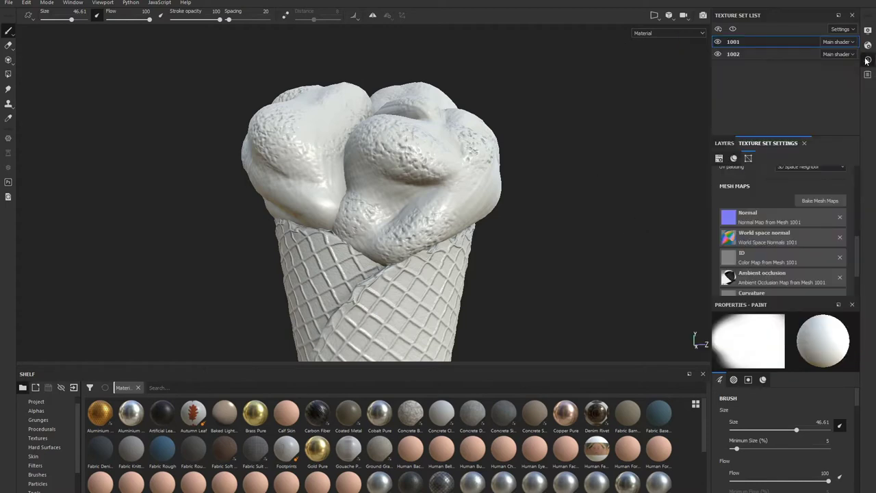
- Open and close the History and Log panels
left_click(867, 60)
left_click(866, 60)
left_click(868, 60)
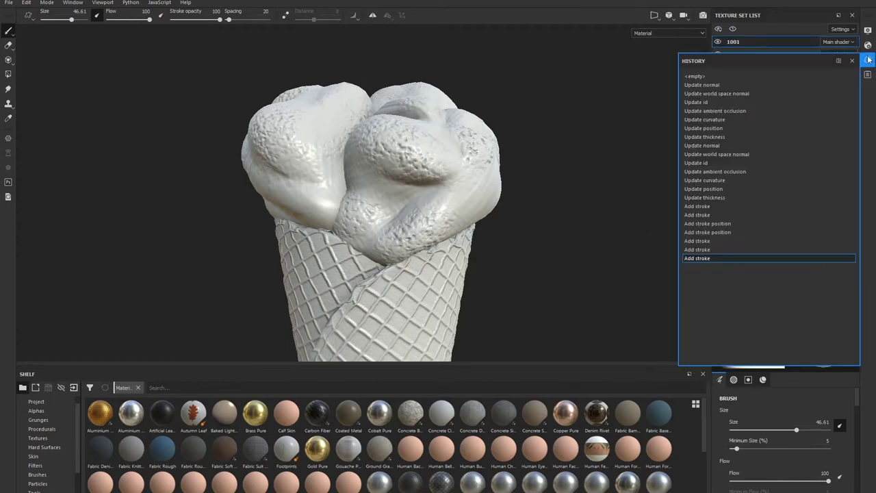
left_click(868, 60)
left_click(868, 74)
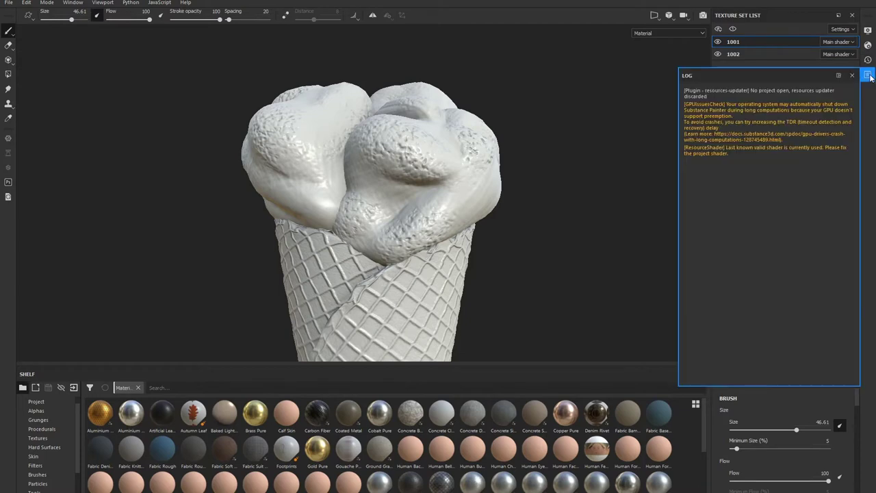
left_click(868, 31)
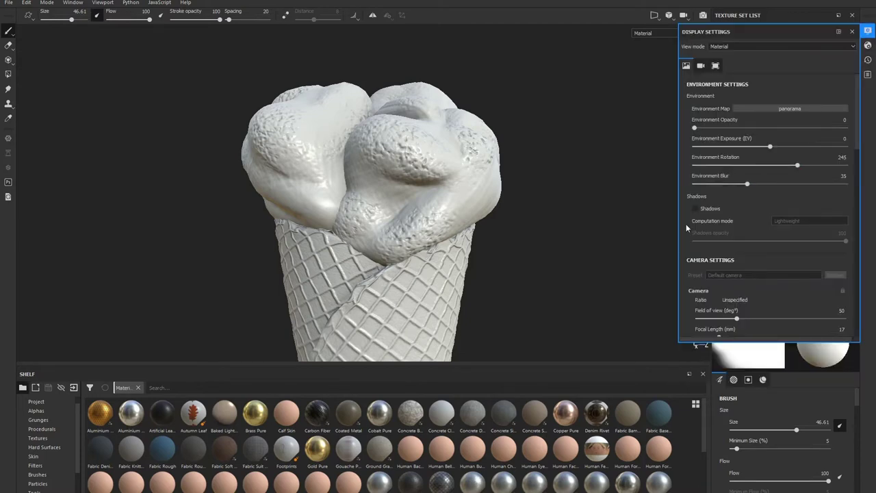
- Activate Subsurface Scattering and Post Effects in Display Settings, leaving Shadows off
scroll(688, 223, "down", 2)
scroll(691, 219, "down", 1)
scroll(698, 233, "down", 1)
scroll(708, 246, "down", 2)
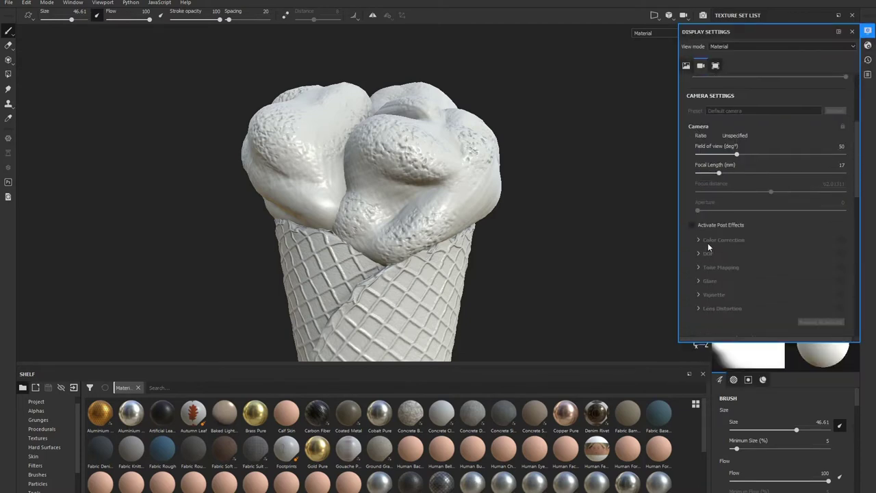
scroll(708, 246, "down", 3)
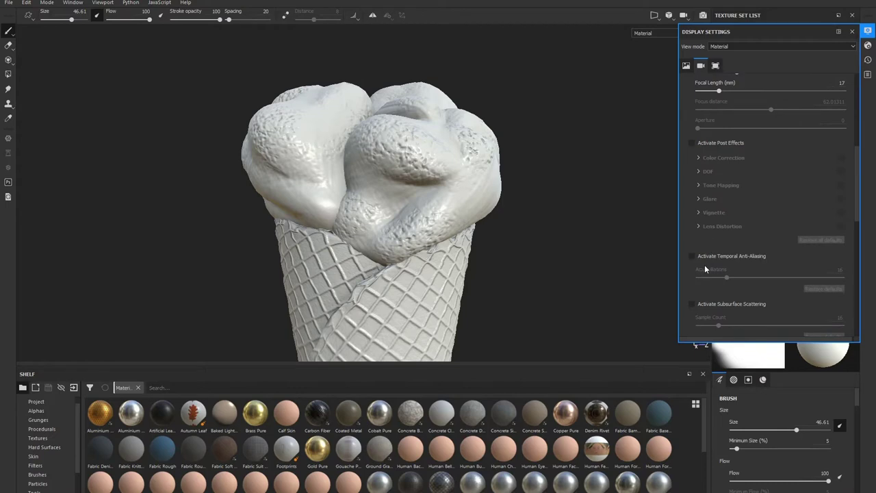
left_click(692, 304)
scroll(712, 185, "up", 1)
left_click(692, 171)
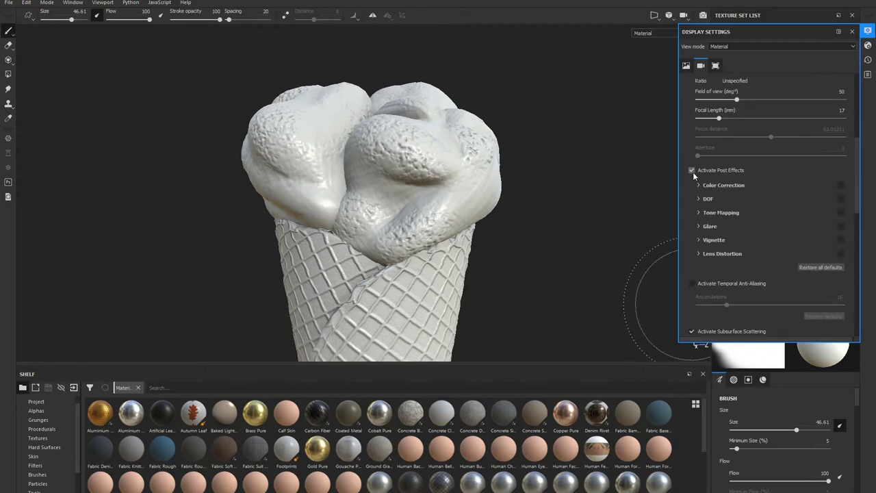
scroll(706, 187, "up", 8)
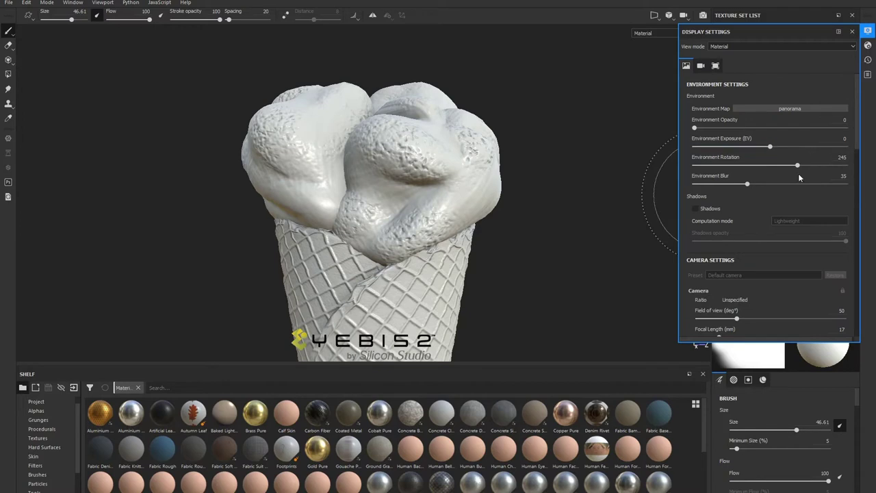
left_click(695, 209)
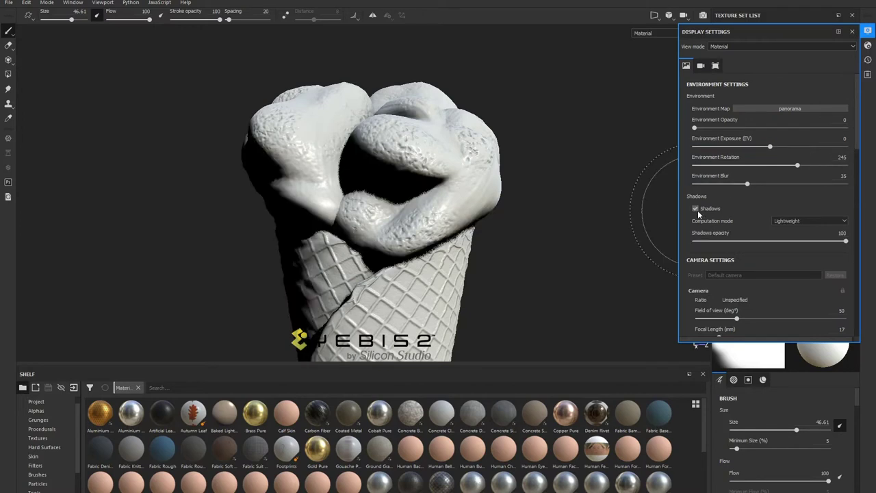
left_click(696, 209)
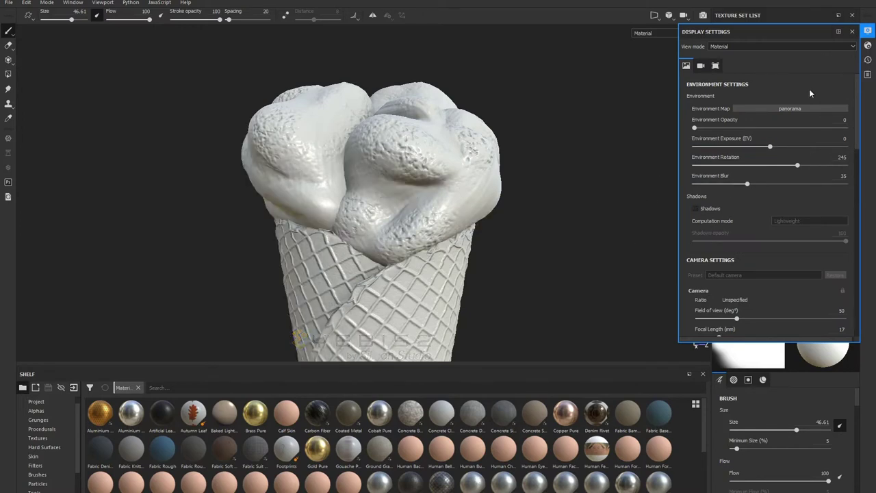
- Close Display Settings, toggle isolation with Alt+Q, and zoom close onto the waffle cone
left_click(852, 32)
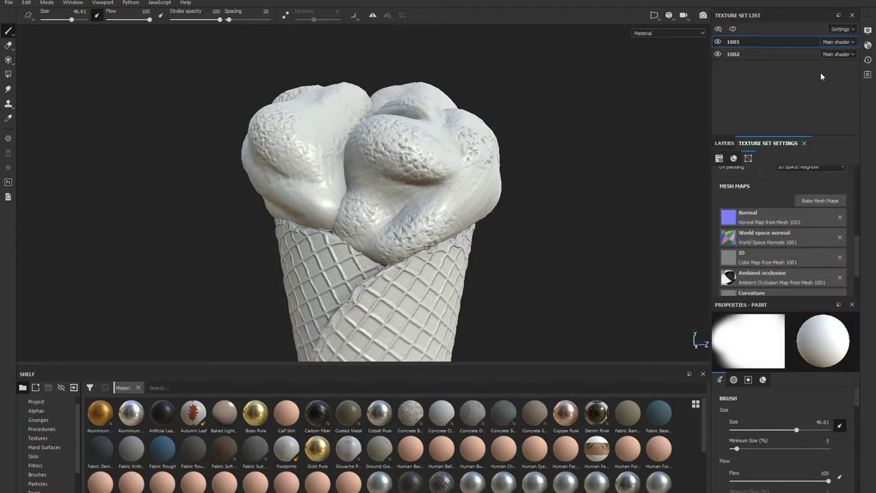
key("alt+q")
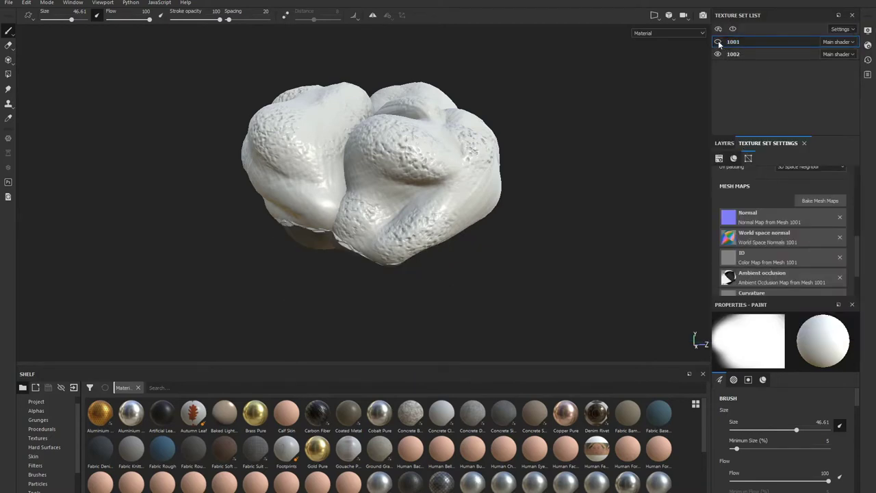
key("alt+q")
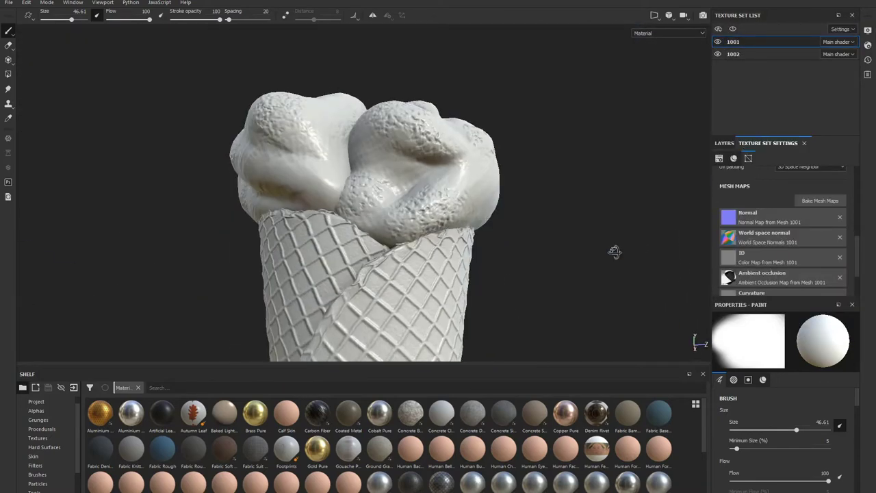
right_click_drag(606, 219, 615, 141, "alt")
middle_click_drag(616, 141, 655, 175, "alt")
mouse_move(655, 175)
right_mouse_down("alt")
mouse_move(528, 136)
mouse_move(563, 160)
right_mouse_up("alt")
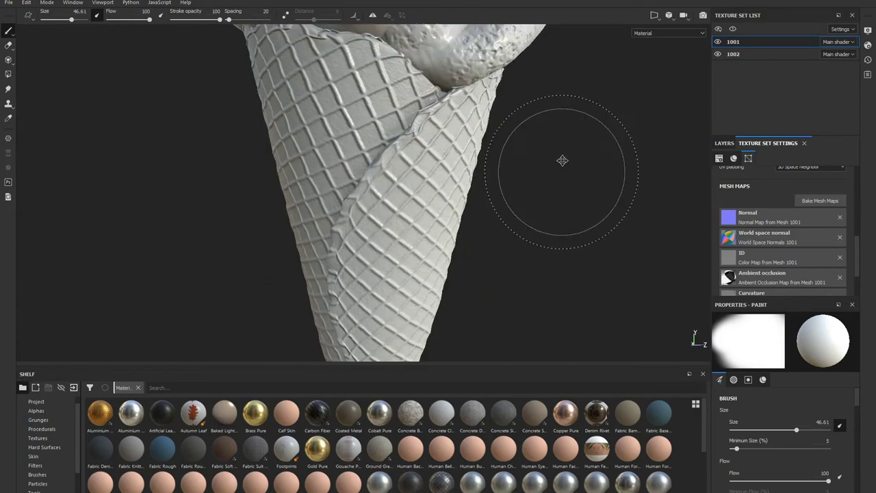
left_click_drag(563, 160, 553, 143, "alt")
mouse_move(467, 130)
right_mouse_down("alt")
mouse_move(577, 146)
mouse_move(505, 141)
right_mouse_up("alt")
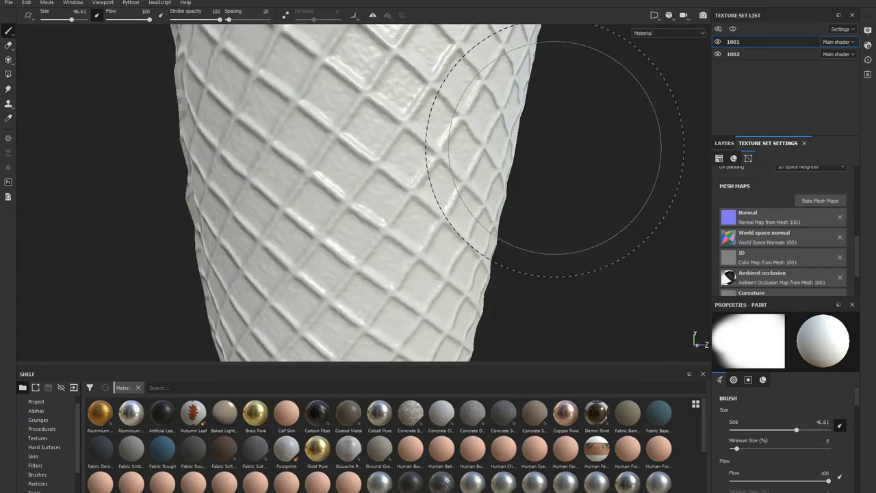
middle_click_drag(504, 141, 587, 156, "alt")
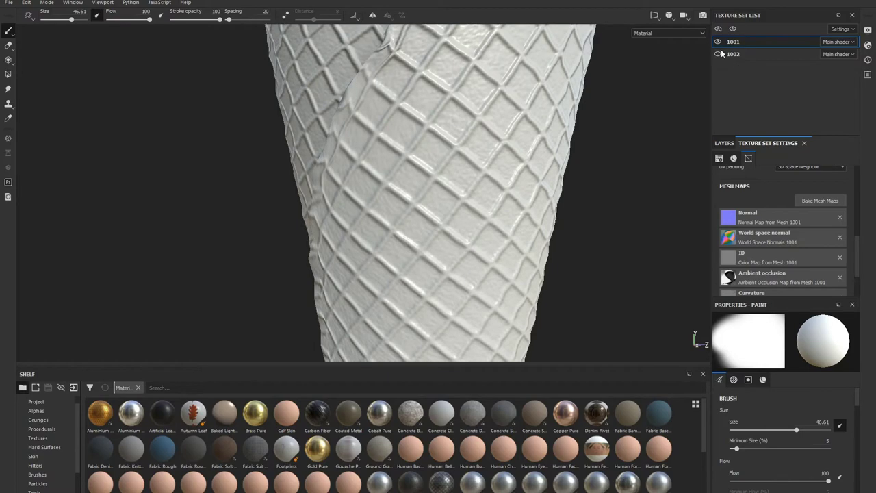
- Toggle texture set 1001's visibility off and on twice, leaving the cone visible
left_click(717, 41)
left_click(717, 42)
left_click(718, 42)
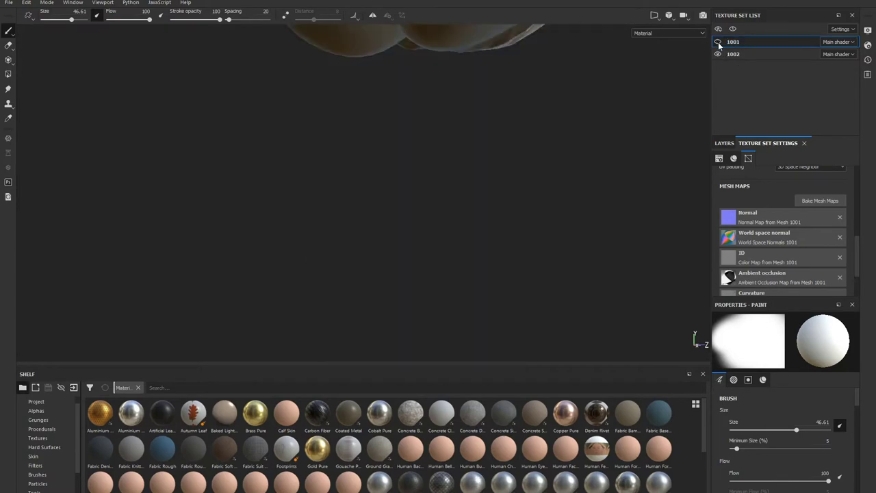
left_click(717, 41)
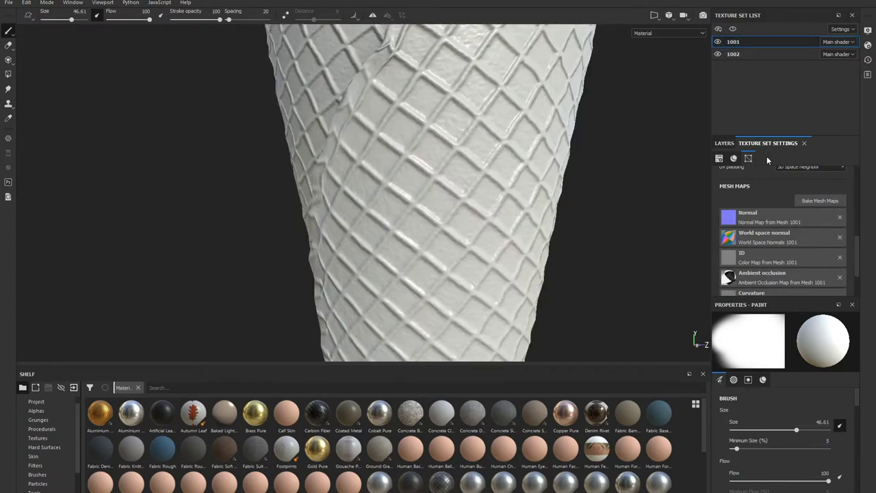
- Add a Scattering channel to texture set 1001 and delete Layer 1
scroll(759, 165, "up", 1)
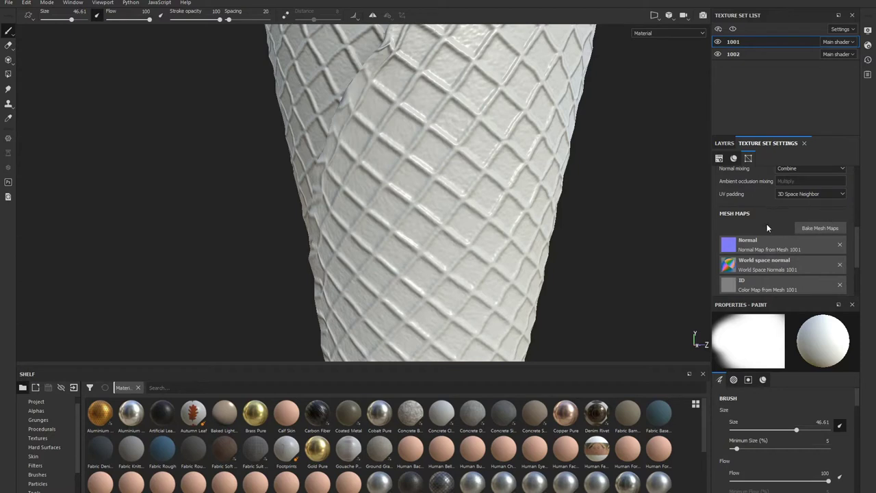
scroll(768, 228, "up", 4)
left_click(840, 192)
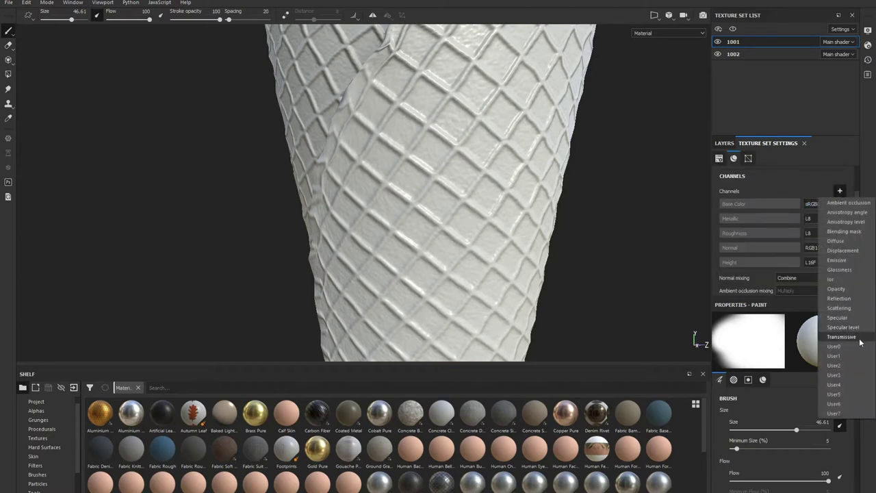
key("Escape")
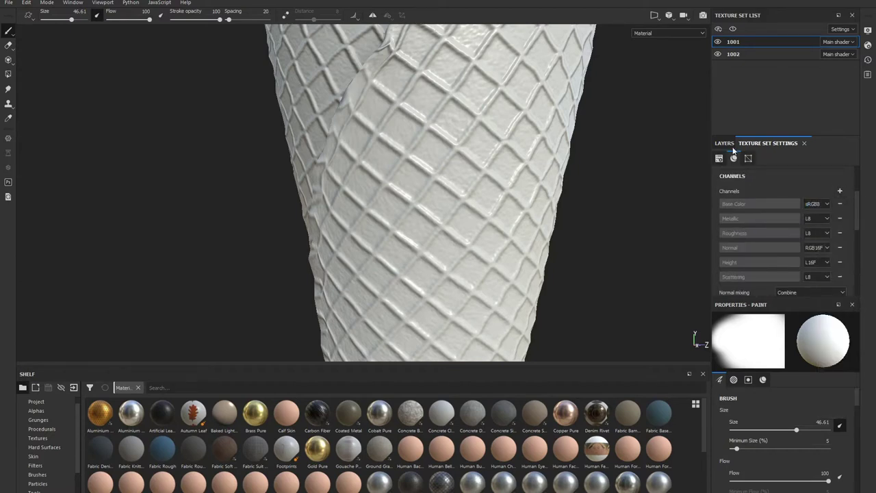
left_click(724, 143)
left_click(851, 157)
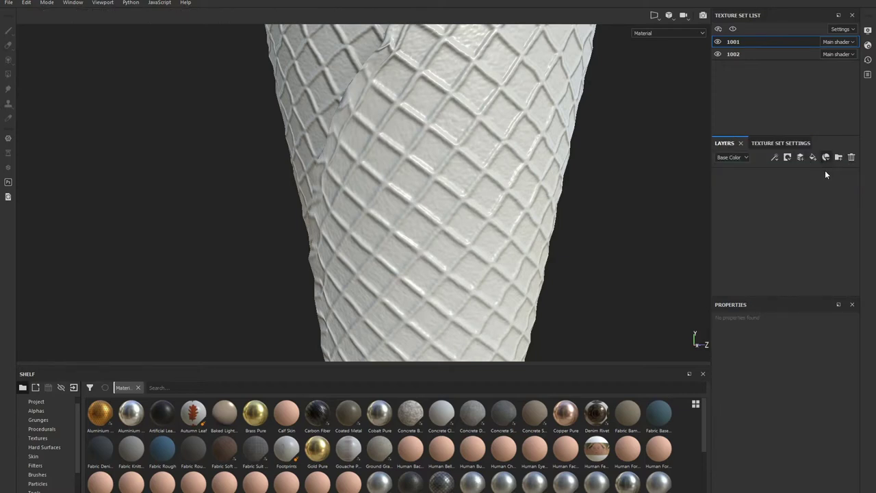
- Add a fill layer to set 1001's stack and name it 'W_Roughness'
left_click(824, 159)
left_click(812, 158)
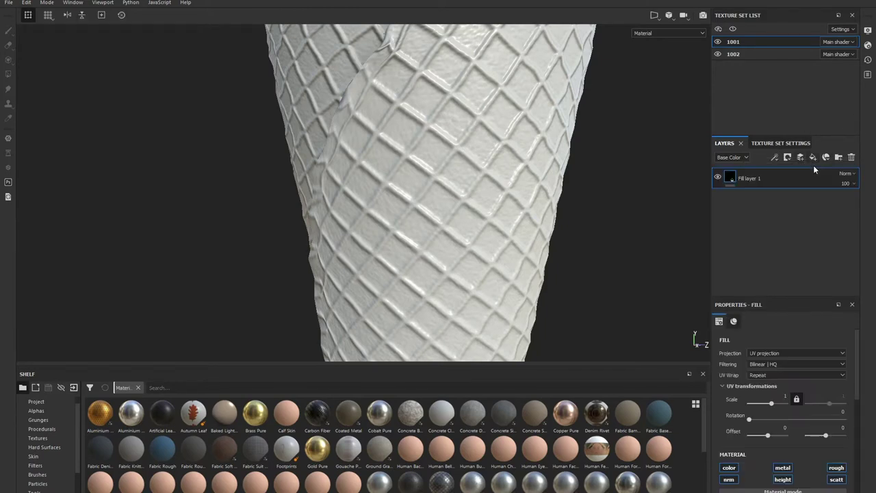
double_click(757, 179)
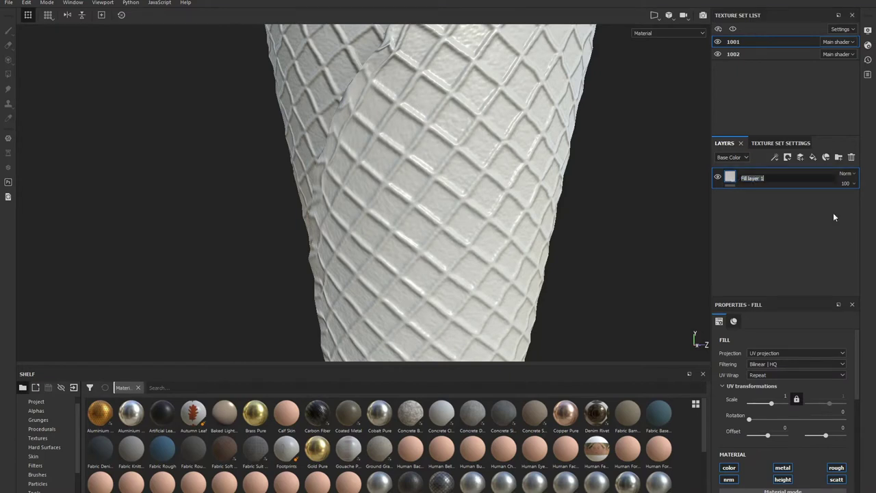
type("Ro")
type("ugh")
key("BackSpace")
key("BackSpace")
key("BackSpace")
type("G")
key("BackSpace")
type("W_")
type("R")
type("ough")
type("ness")
key("Return")
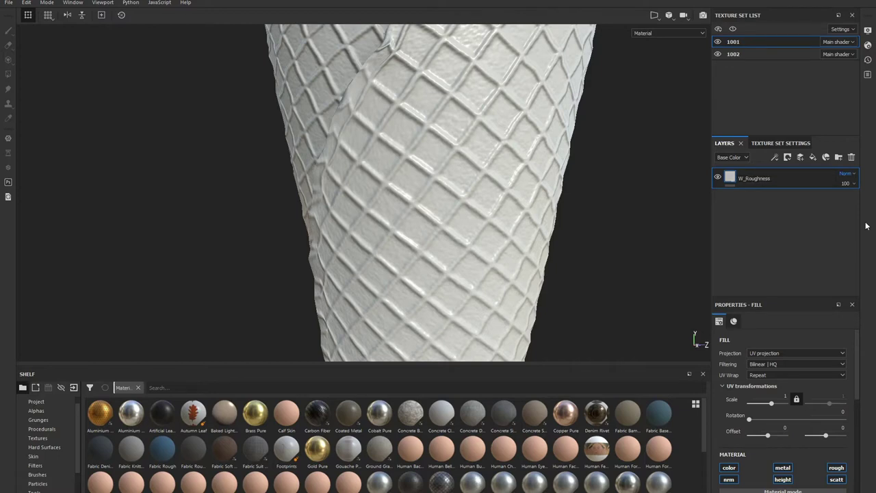
- Add a fill layer named 'Base'
left_click(812, 156)
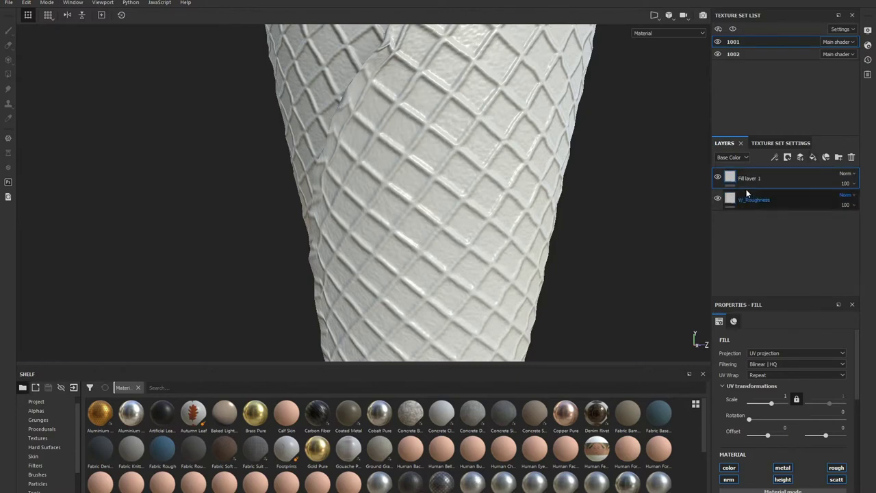
double_click(753, 178)
type("Ba")
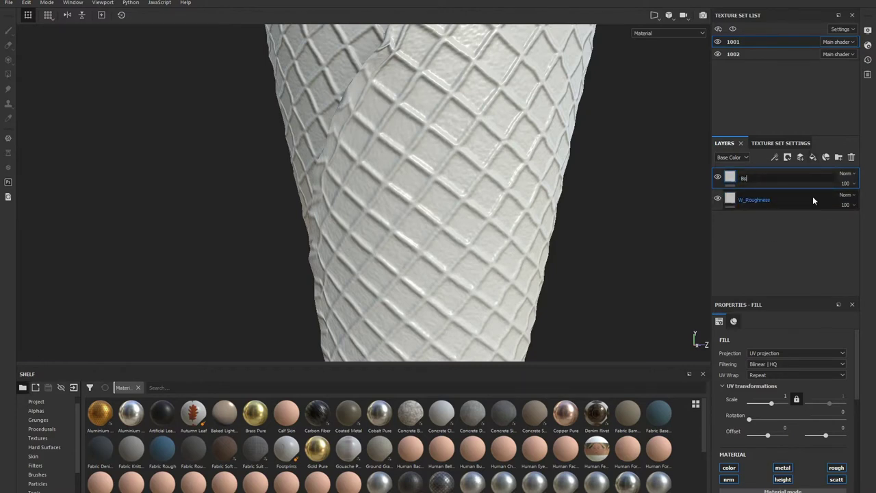
type("se")
key("Return")
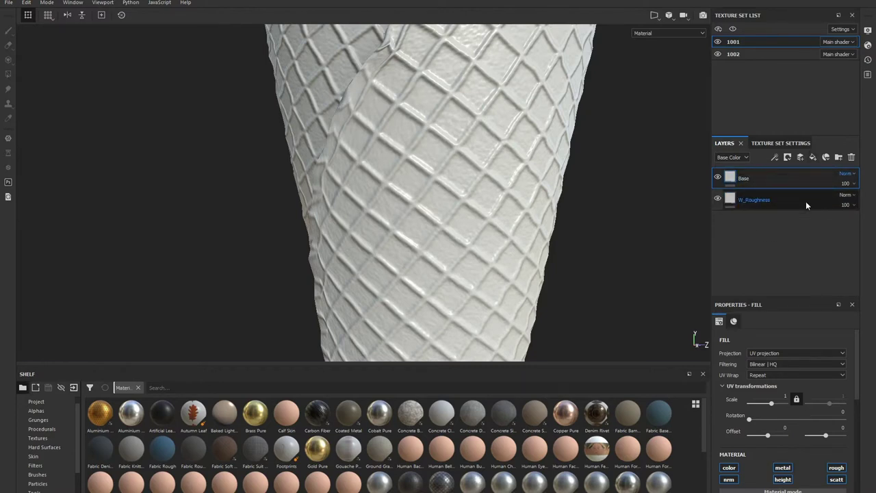
- Move Base below W_Roughness and add a 'Scatter' fill layer at the top
left_click(787, 156)
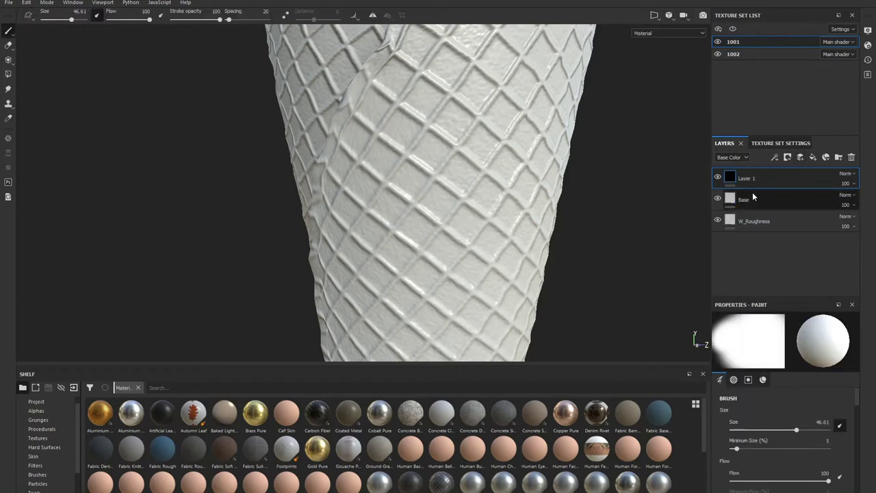
double_click(746, 179)
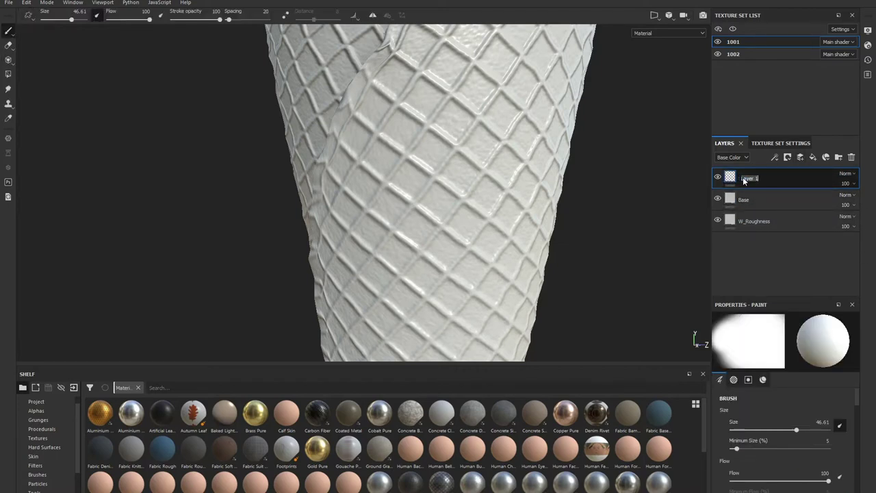
type("Scatter")
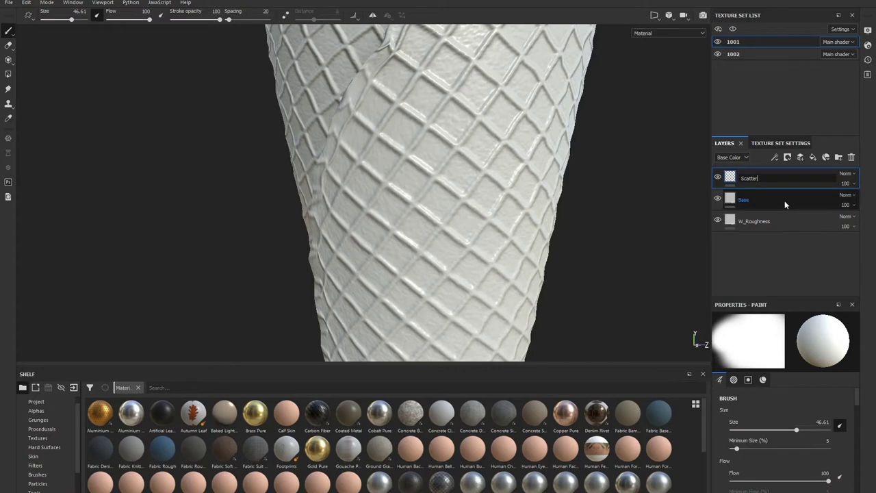
key("Return")
left_click_drag(757, 231, 761, 205)
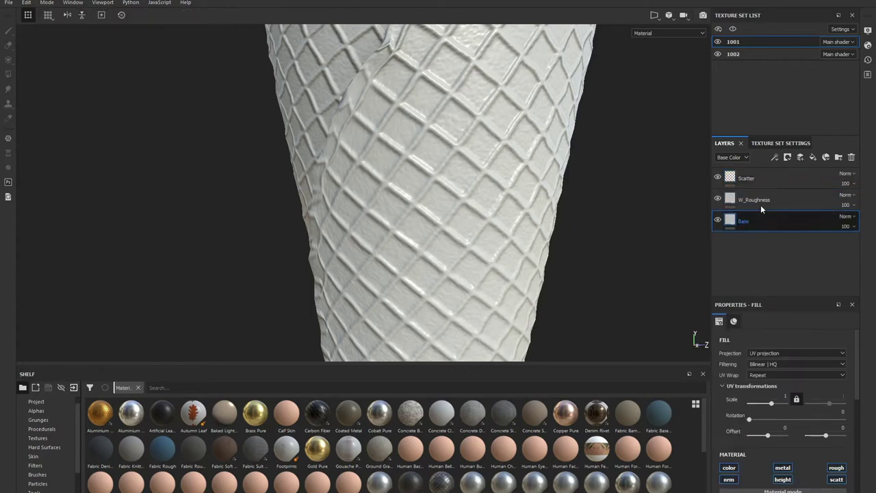
left_click(818, 175)
left_click(851, 156)
left_click(813, 157)
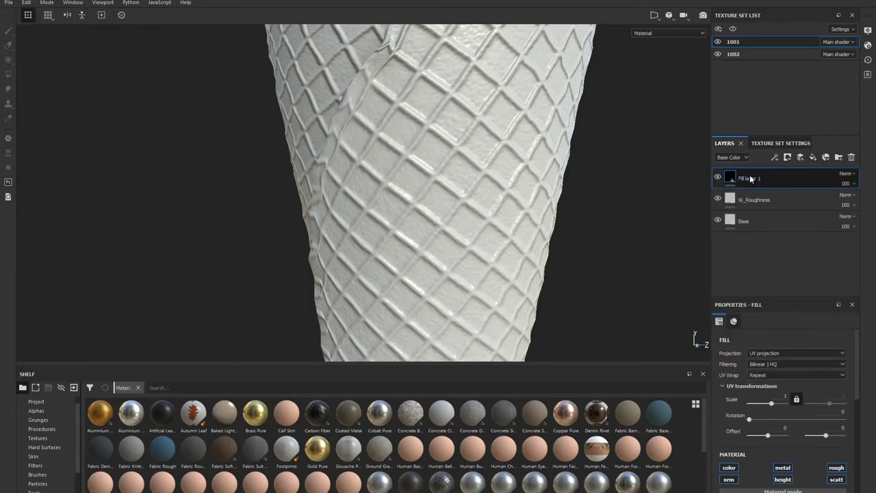
type("Scatte")
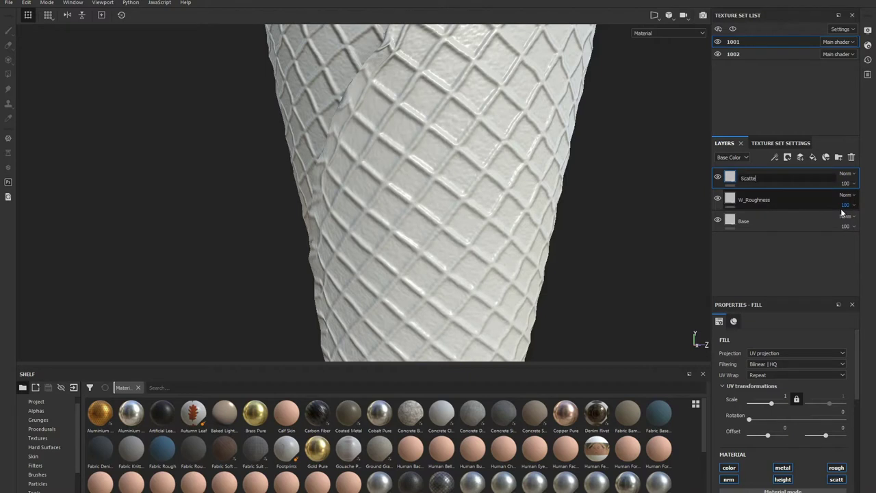
type("r")
key("Return")
- Limit the Scatter layer to the scattering channel with scattering set to 1
left_click(728, 468)
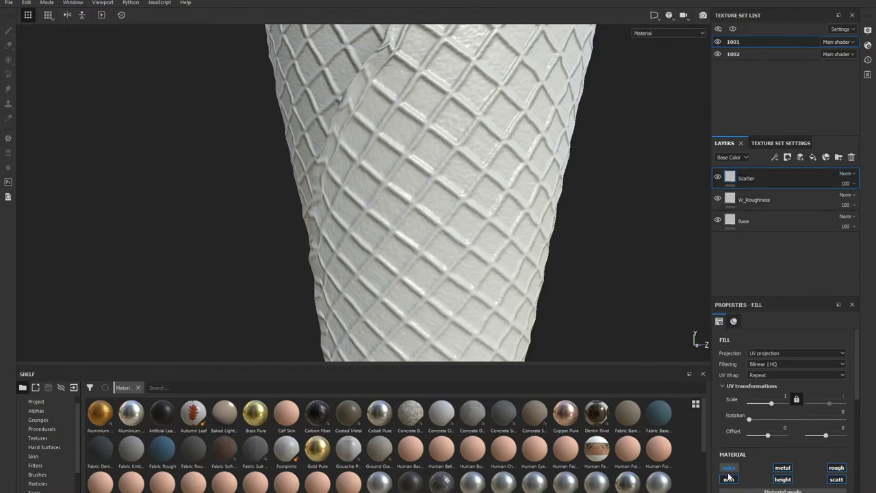
left_click(729, 479)
left_click(782, 479)
left_click(782, 467)
left_click(836, 467)
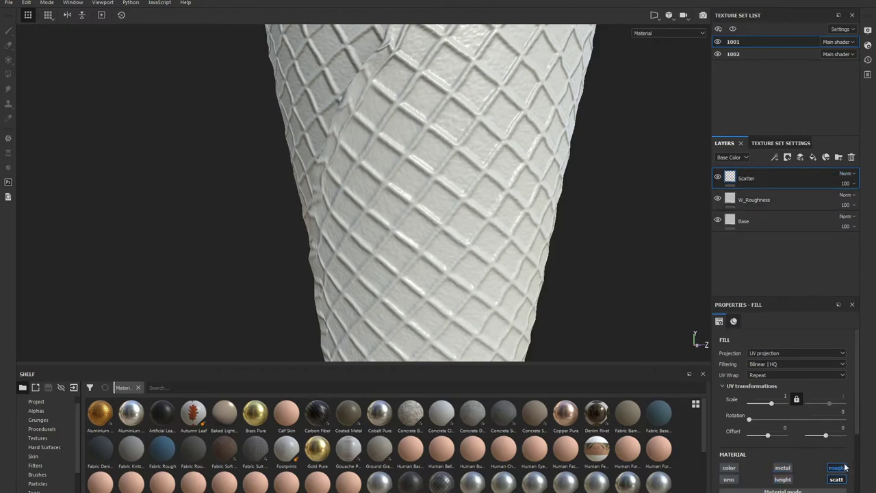
scroll(825, 467, "down", 3)
left_click_drag(789, 448, 862, 451)
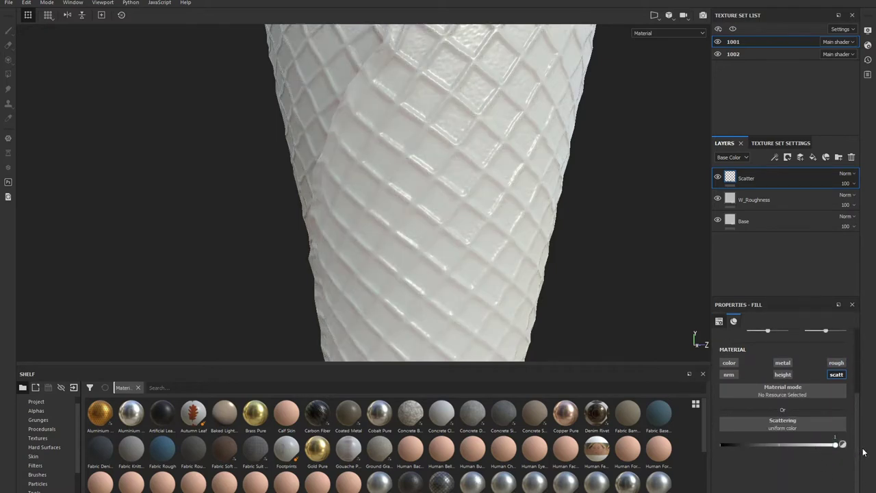
- Limit the W_Roughness layer to the roughness channel only
left_click(769, 200)
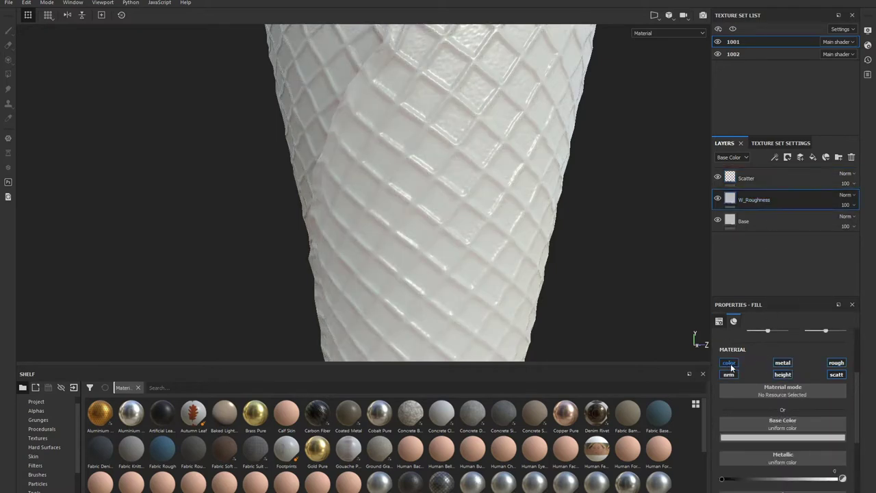
left_click(781, 375)
left_click(781, 376)
left_click(782, 363)
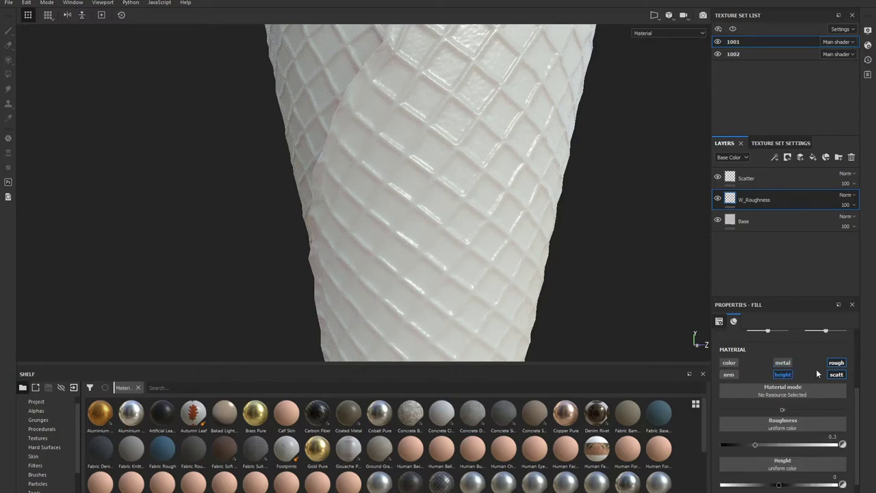
- Limit the Base layer to the base colour channel only
left_click(770, 221)
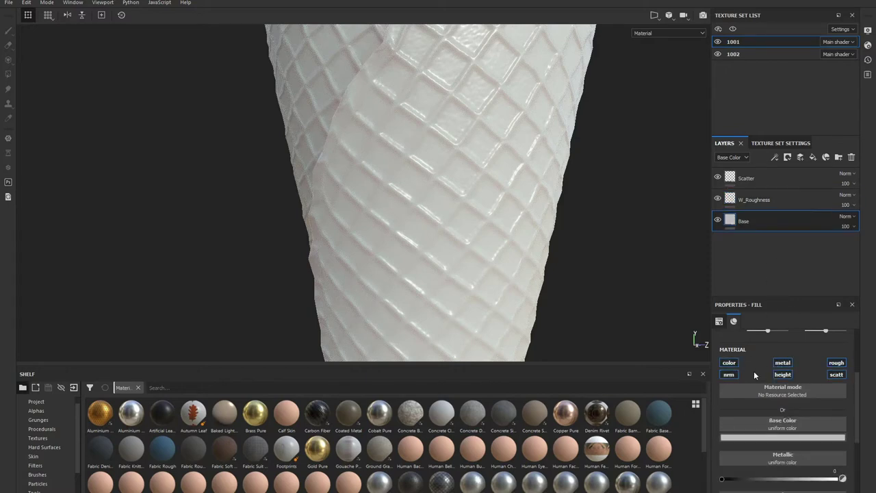
left_click(729, 375)
left_click(782, 375)
left_click(782, 363)
left_click(834, 363)
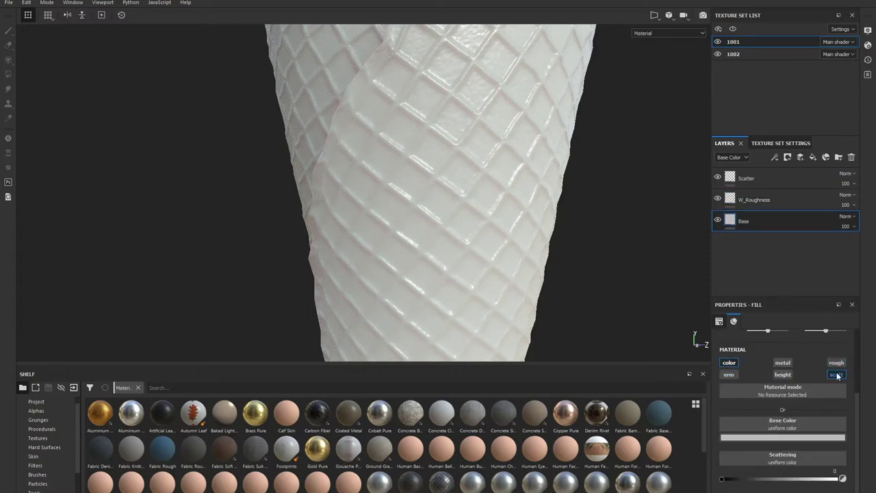
scroll(518, 281, "down", 3)
mouse_move(547, 227)
left_mouse_down("alt")
mouse_move(512, 284)
mouse_move(557, 190)
left_mouse_up("alt")
scroll(565, 194, "up", 5)
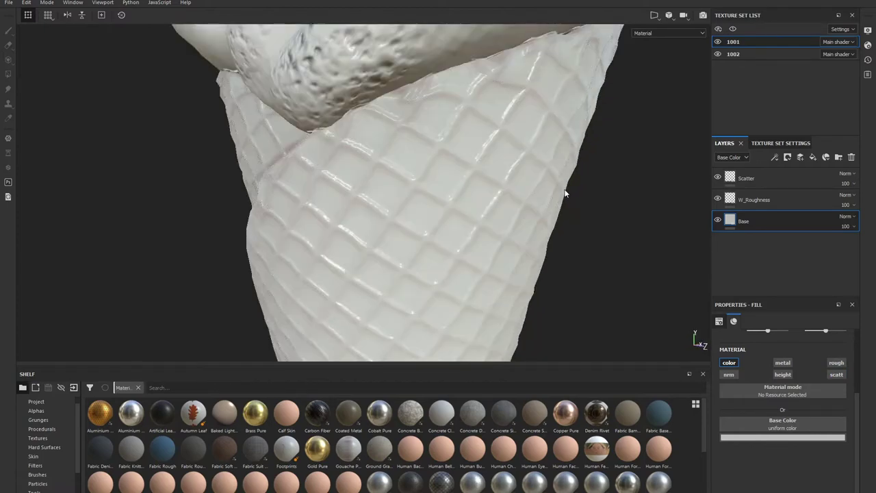
scroll(566, 194, "up", 1)
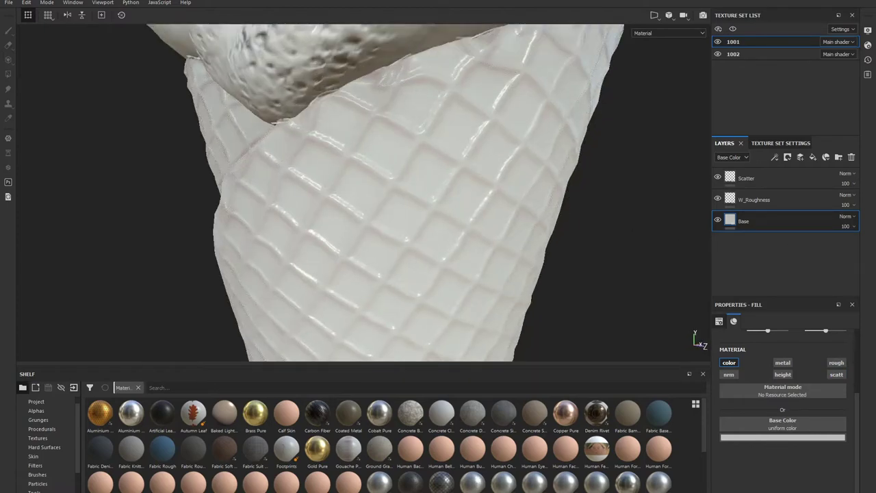
- Make Base a golden yellow and set W_Roughness's roughness to about 0.49
left_click(773, 437)
mouse_move(827, 382)
left_mouse_down()
mouse_move(827, 409)
mouse_move(798, 360)
left_mouse_up()
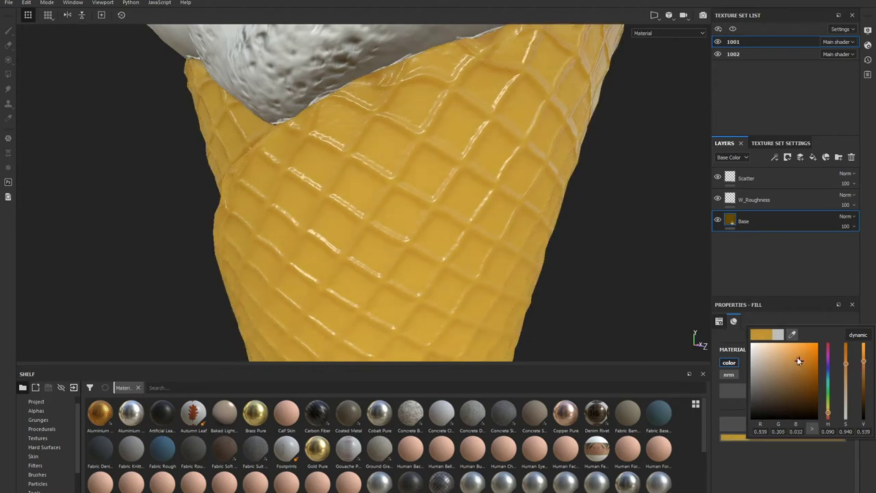
left_click(754, 199)
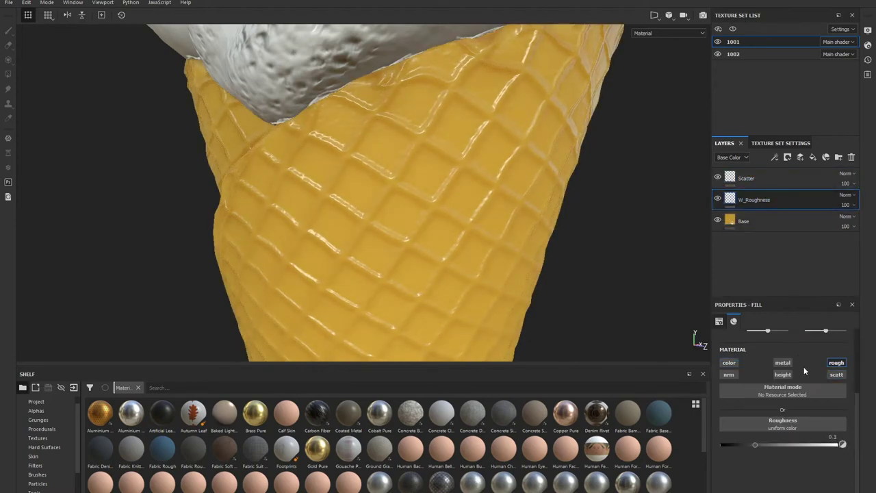
left_click_drag(759, 445, 777, 445)
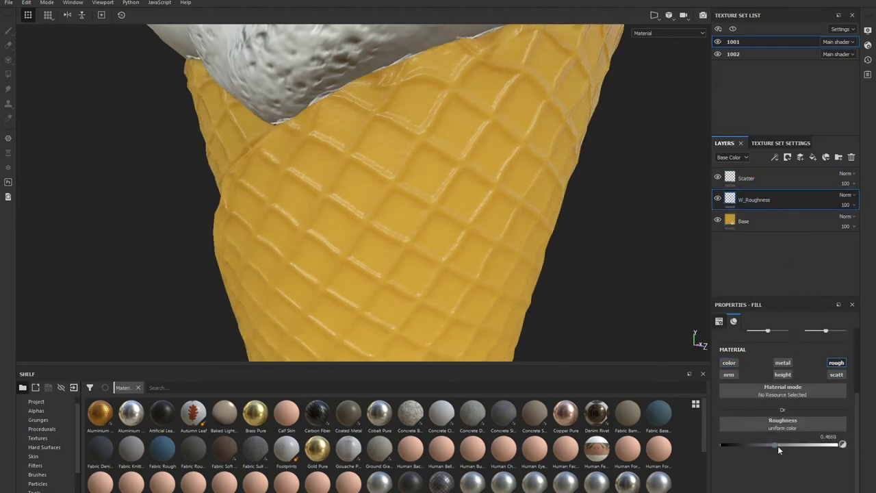
left_click_drag(567, 274, 624, 257, "alt")
right_click_drag(625, 257, 620, 216, "alt")
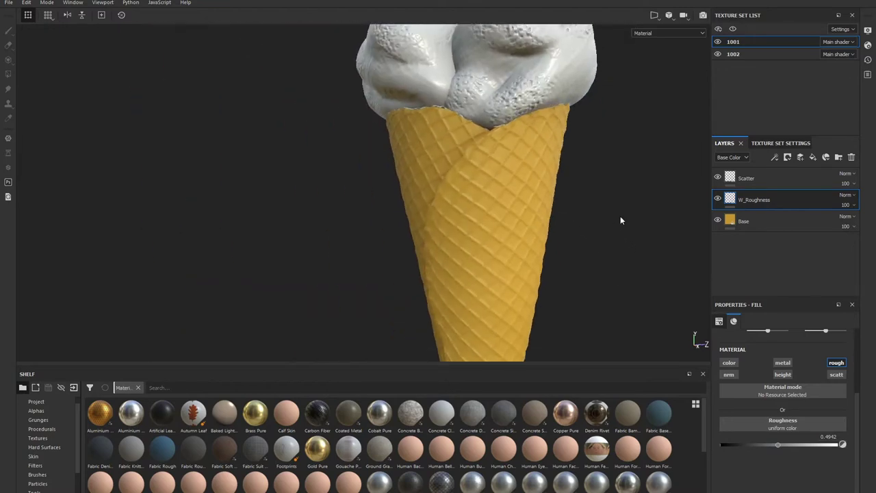
left_click_drag(620, 216, 657, 257, "alt")
scroll(522, 195, "up", 3)
scroll(537, 193, "up", 3)
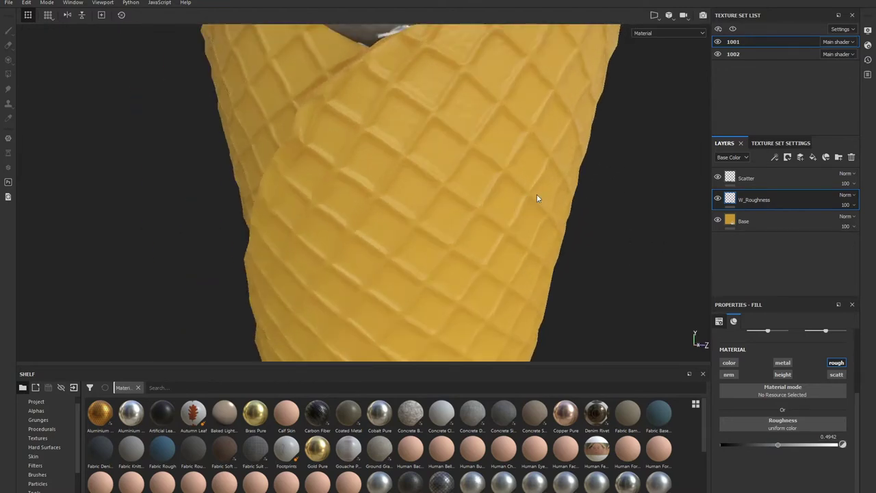
- Shift the Base layer's cone colour toward orange
left_click(745, 221)
left_click(811, 436)
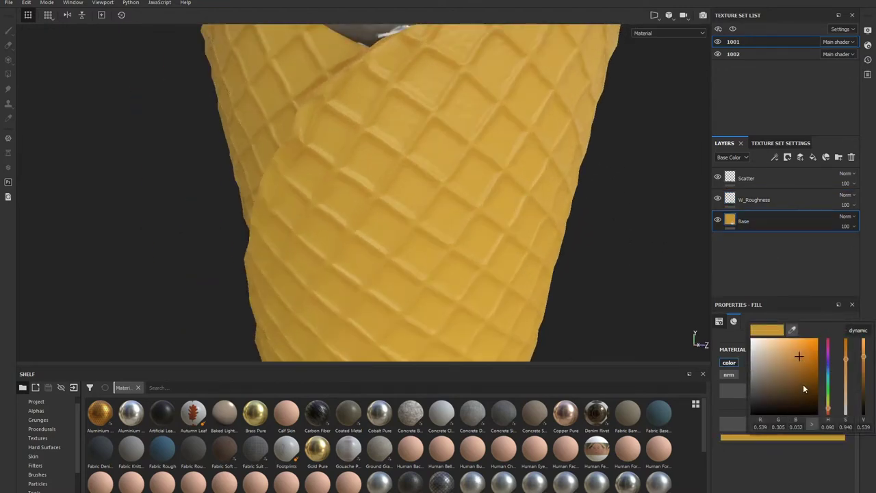
left_click_drag(830, 406, 829, 412)
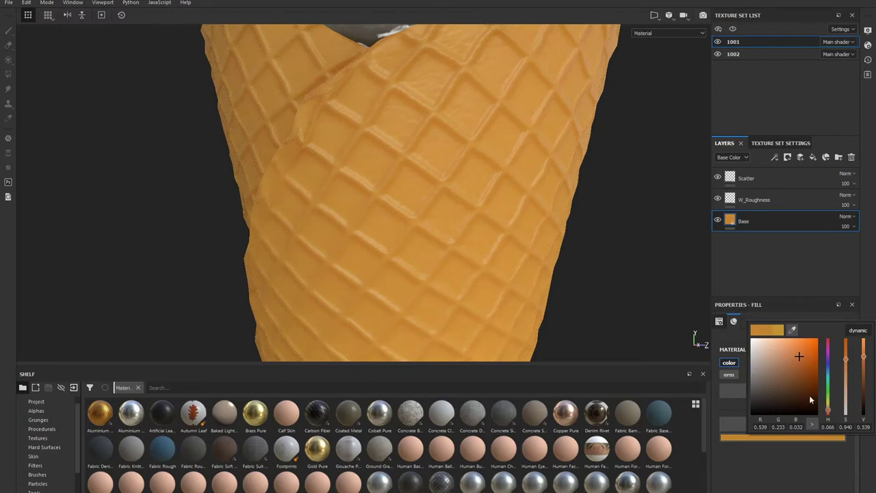
scroll(590, 166, "down", 3)
scroll(622, 203, "down", 3)
scroll(591, 171, "down", 2)
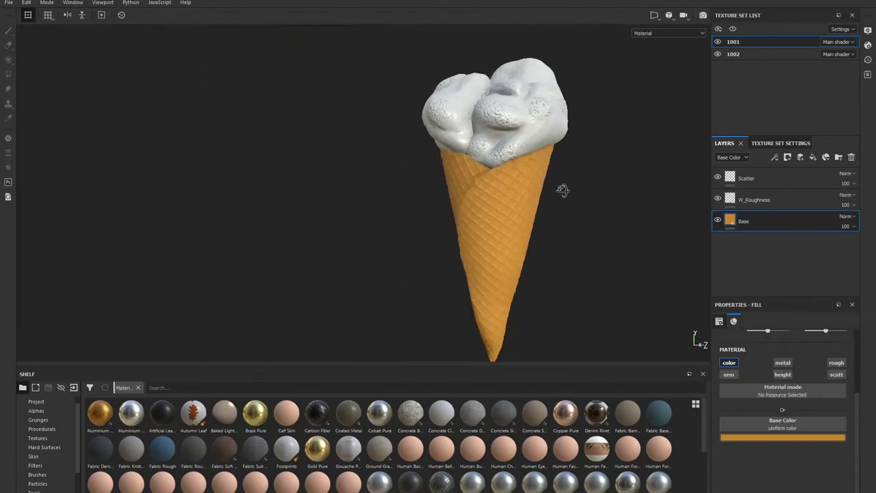
mouse_move(562, 190)
left_mouse_down("alt")
mouse_move(463, 196)
mouse_move(527, 183)
left_mouse_up("alt")
scroll(514, 162, "up", 2)
scroll(565, 183, "up", 3)
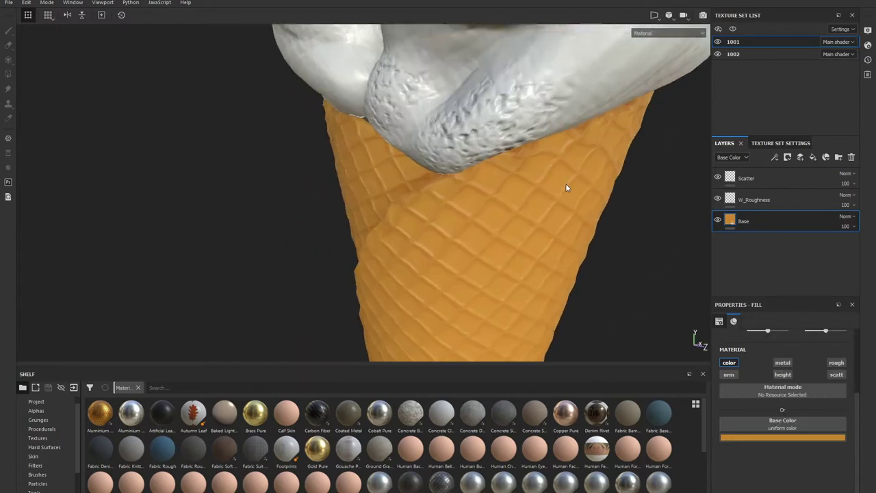
scroll(565, 183, "up", 2)
- Refine Base's colour to a paler, slightly redder, more saturated orange-tan
left_click(766, 435)
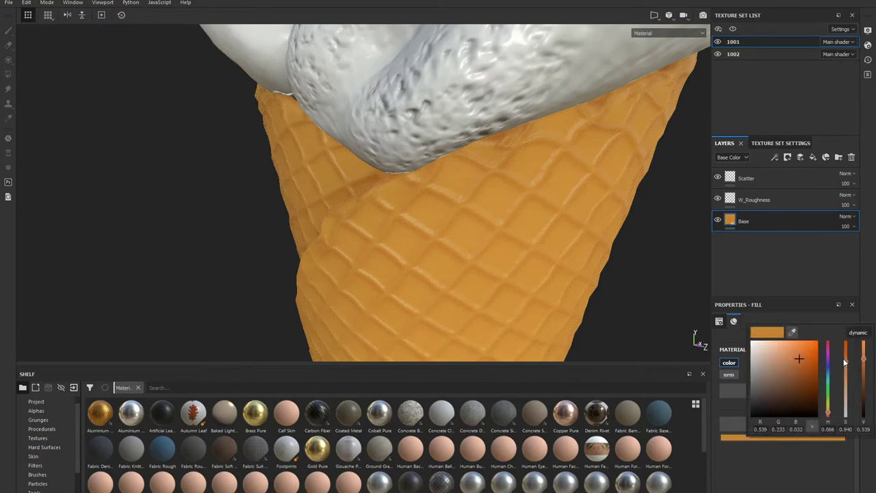
left_click_drag(844, 363, 853, 381)
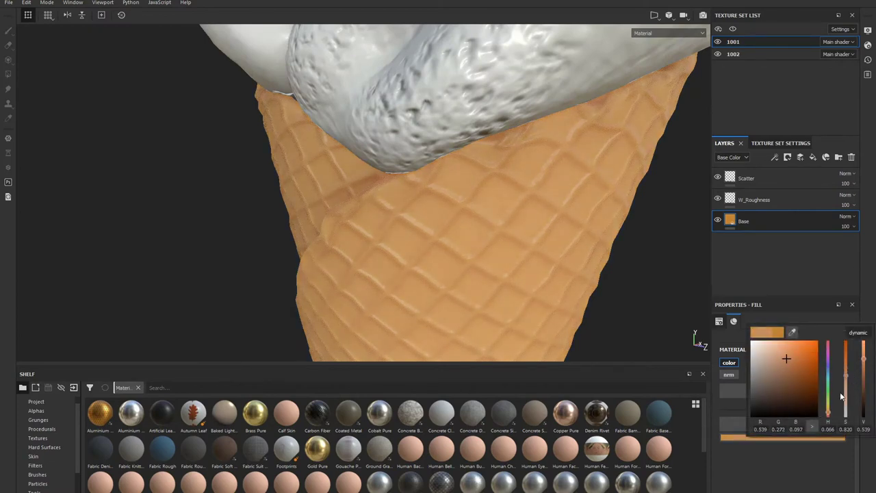
left_click_drag(828, 412, 829, 413)
left_click_drag(847, 378, 846, 375)
left_click(618, 266)
mouse_move(618, 266)
left_mouse_down("alt")
mouse_move(607, 182)
mouse_move(547, 299)
mouse_move(544, 232)
mouse_move(618, 215)
mouse_move(634, 254)
left_mouse_up("alt")
scroll(623, 223, "up", 5)
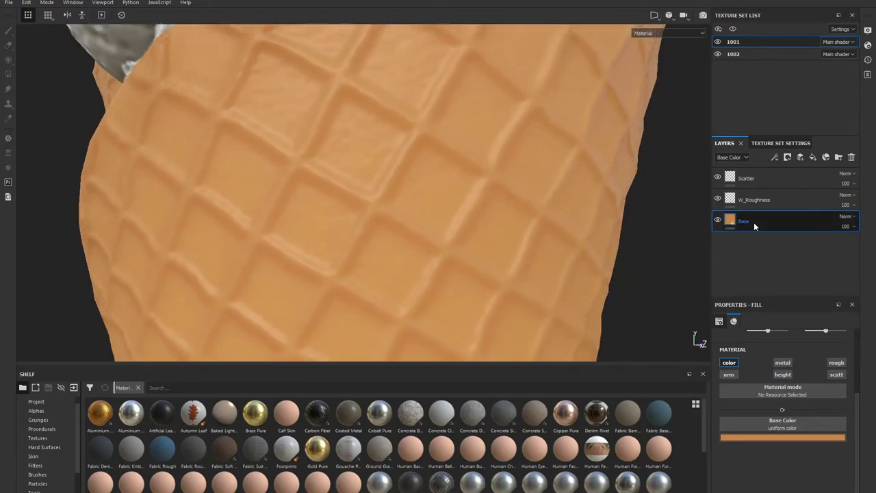
- Add a fill layer above Base with normal, metallic and roughness channels turned off
left_click(813, 157)
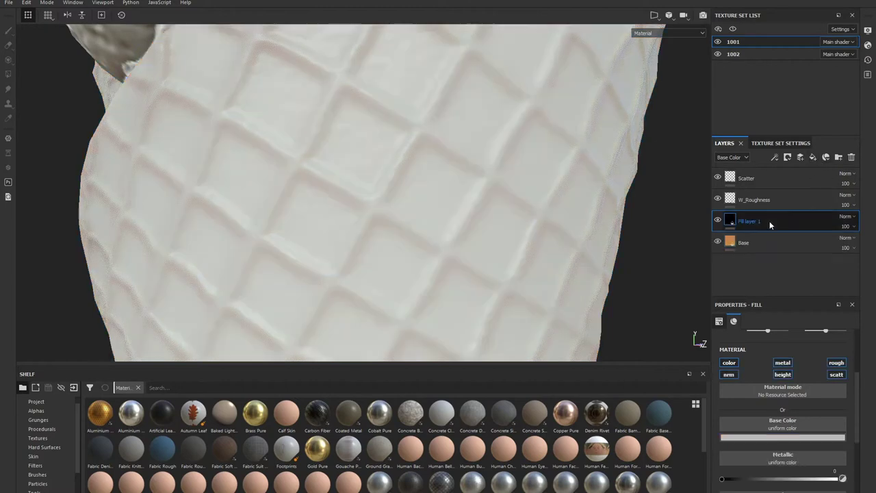
left_click(729, 374)
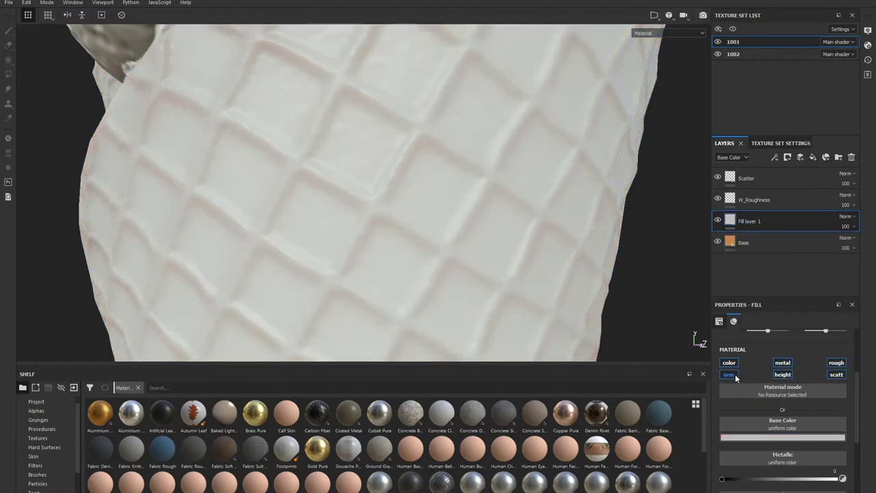
left_click(782, 363)
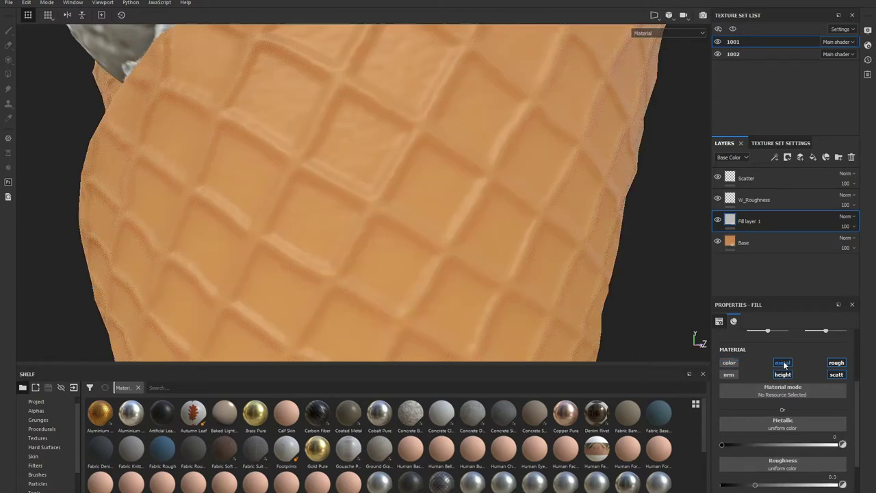
left_click(836, 363)
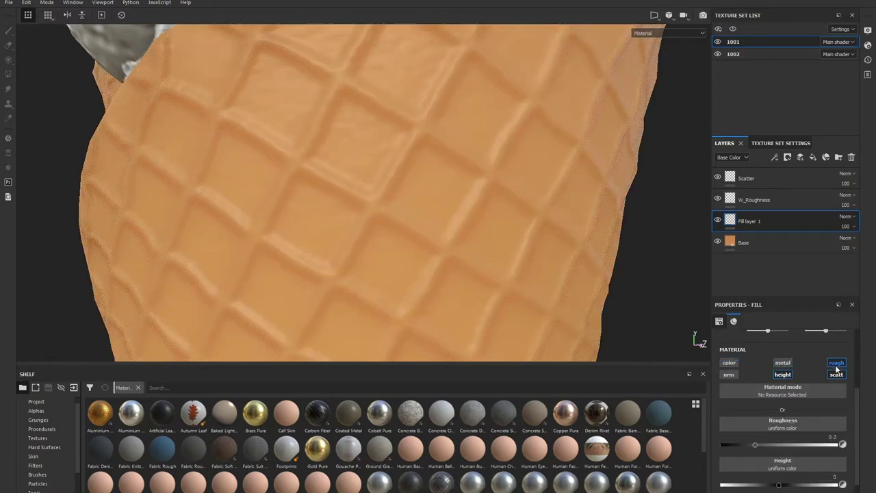
- Give Fill layer 1 a black mask containing a fill effect
right_click(767, 224)
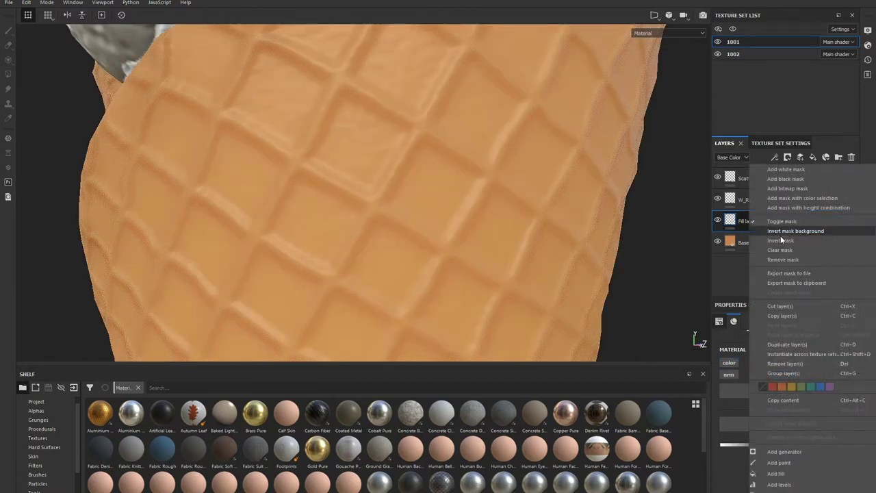
left_click(811, 179)
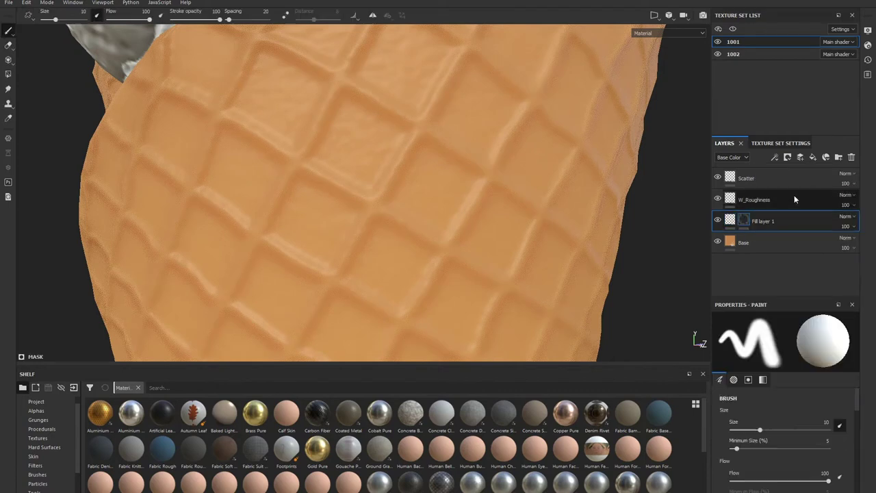
right_click(749, 222)
left_click(829, 417)
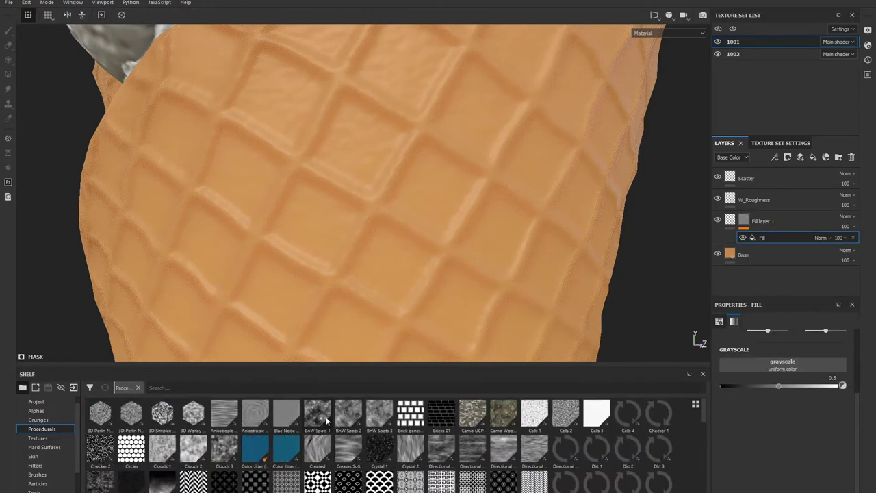
- Drive Fill layer 1's mask with the BnW Spots 1 procedural and display the mask on the model
left_click_drag(331, 421, 786, 366)
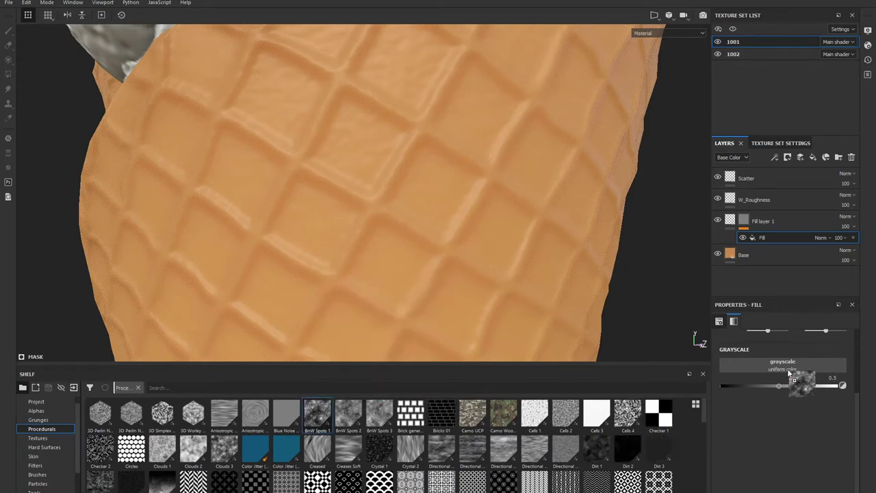
left_click(744, 220, "alt")
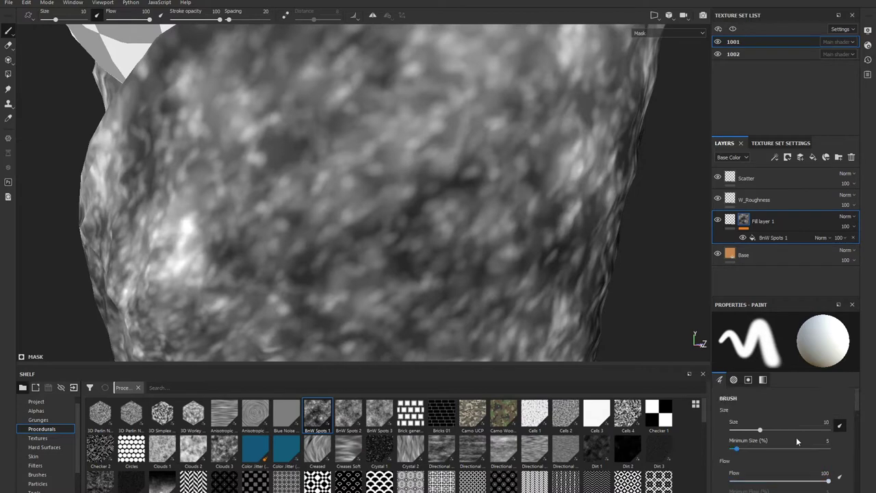
scroll(776, 420, "down", 3)
scroll(816, 448, "up", 1)
scroll(808, 452, "up", 1)
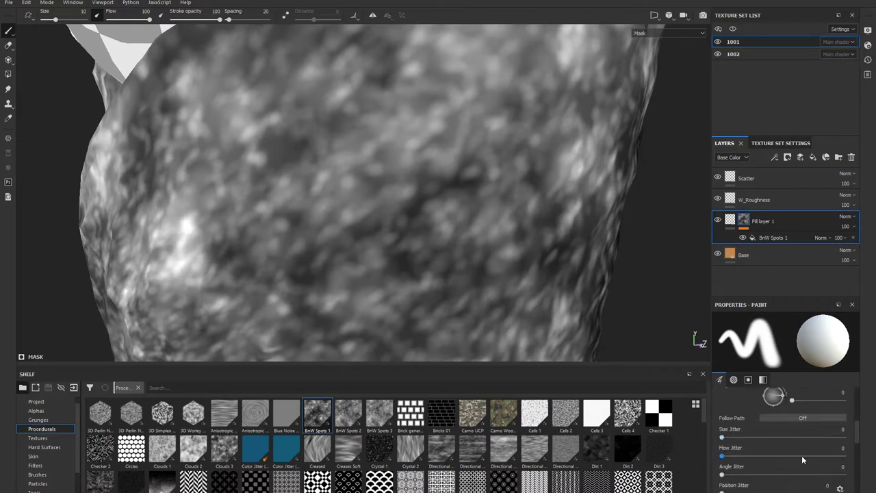
scroll(801, 455, "up", 1)
scroll(802, 457, "up", 1)
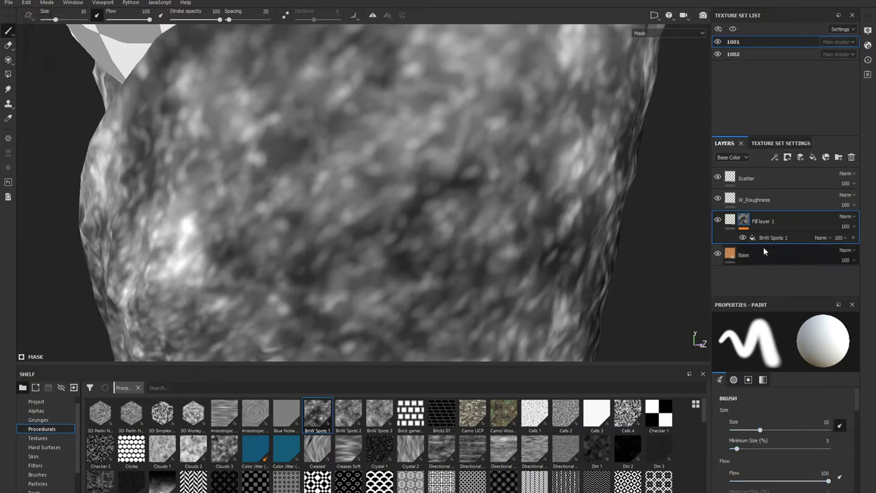
- Lower the BnW Spots 1 balance to 0.24 with contrast at 0.53, leaving sparse white spots
left_click(780, 237)
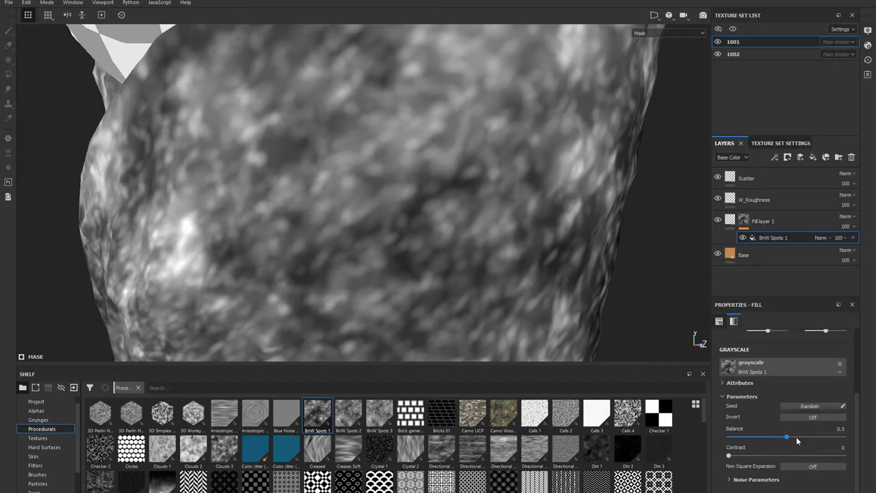
mouse_move(786, 437)
left_mouse_down()
mouse_move(770, 442)
mouse_move(792, 457)
left_mouse_up()
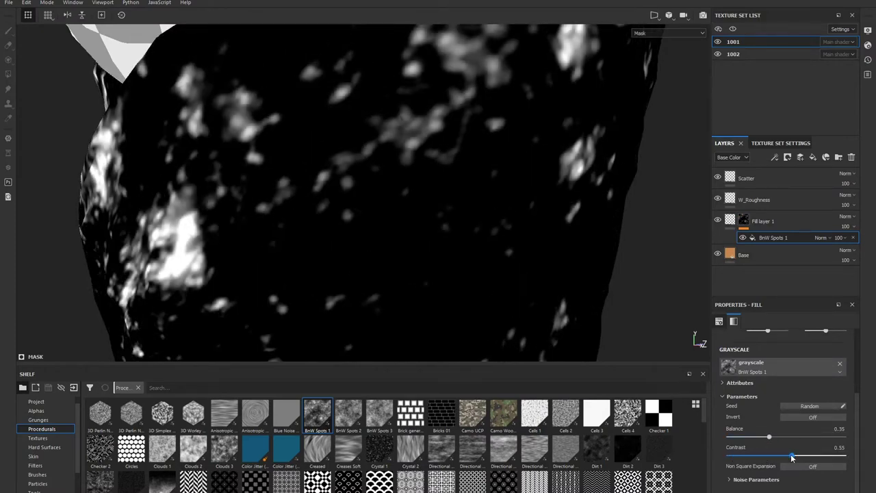
mouse_move(596, 262)
left_mouse_down("alt")
mouse_move(715, 264)
mouse_move(589, 143)
mouse_move(477, 212)
mouse_move(596, 221)
mouse_move(622, 294)
mouse_move(613, 287)
mouse_move(636, 291)
left_mouse_up("alt")
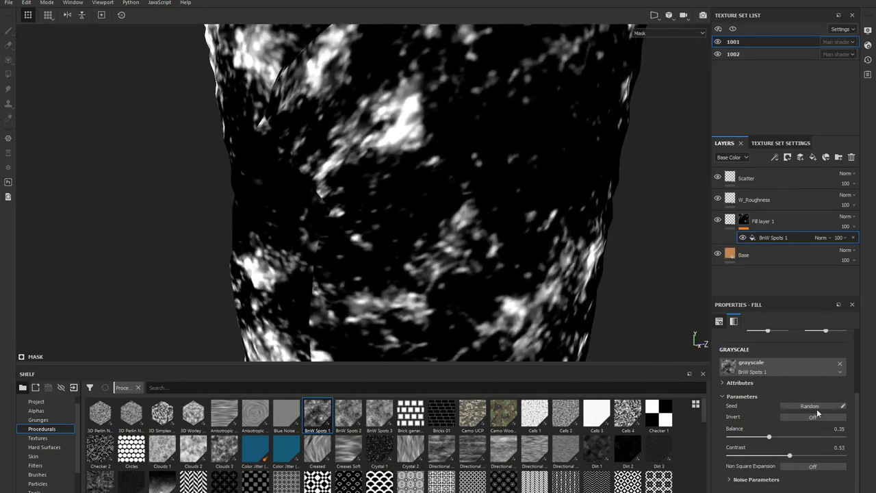
left_click(770, 230)
left_click(769, 237)
left_click_drag(768, 436, 756, 436)
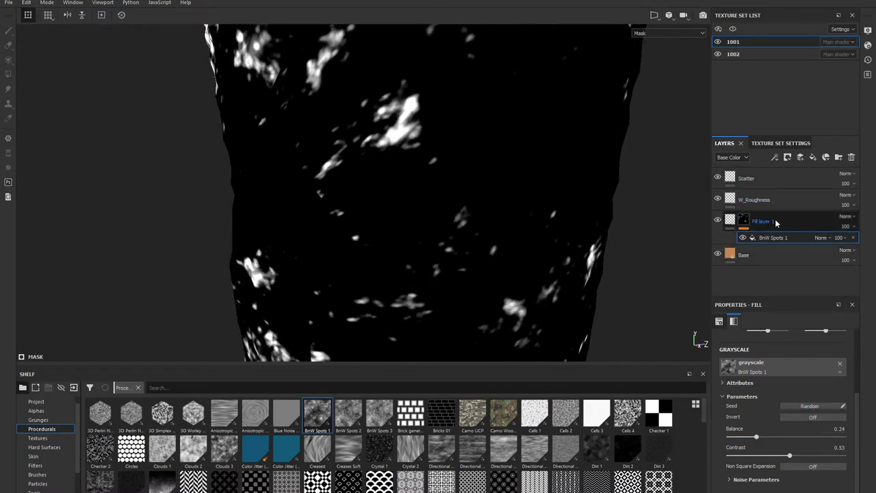
left_click(749, 224)
- Set Fill layer 1's height to -0.2996 so the spots dent into the cone
left_click(729, 219)
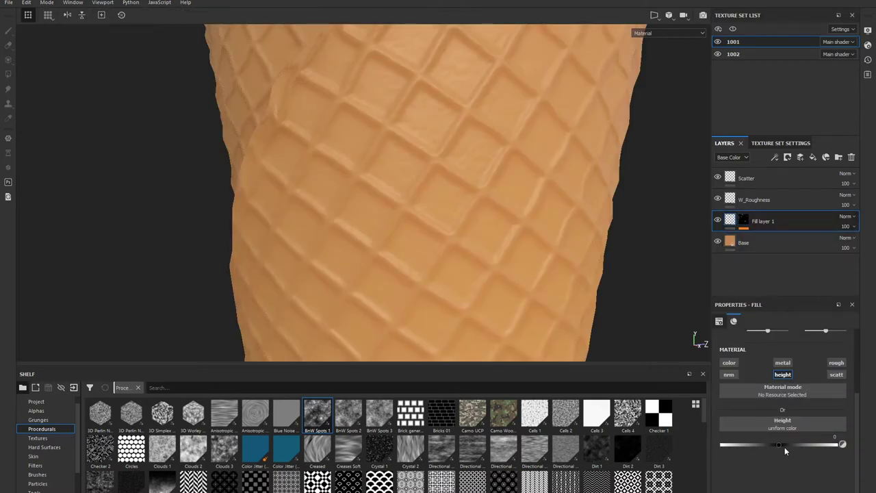
left_click_drag(777, 444, 761, 453)
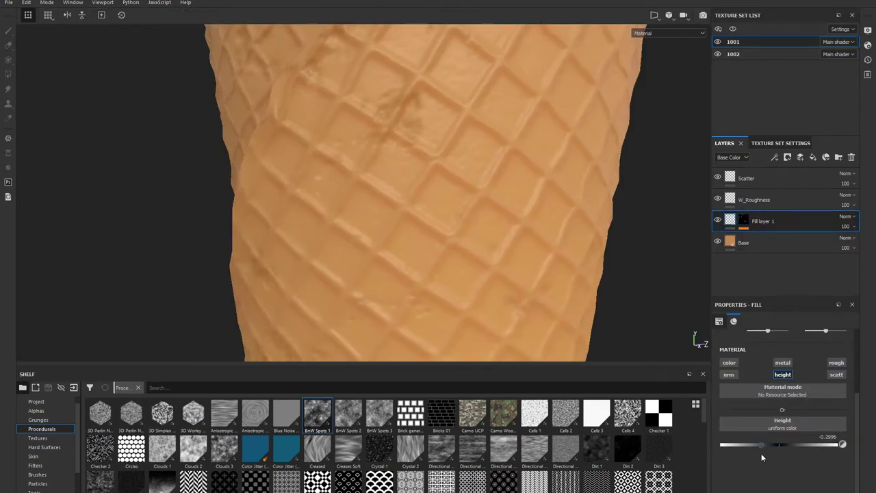
scroll(459, 172, "down", 5)
mouse_move(459, 172)
left_mouse_down("alt")
mouse_move(575, 221)
mouse_move(530, 210)
left_mouse_up("alt")
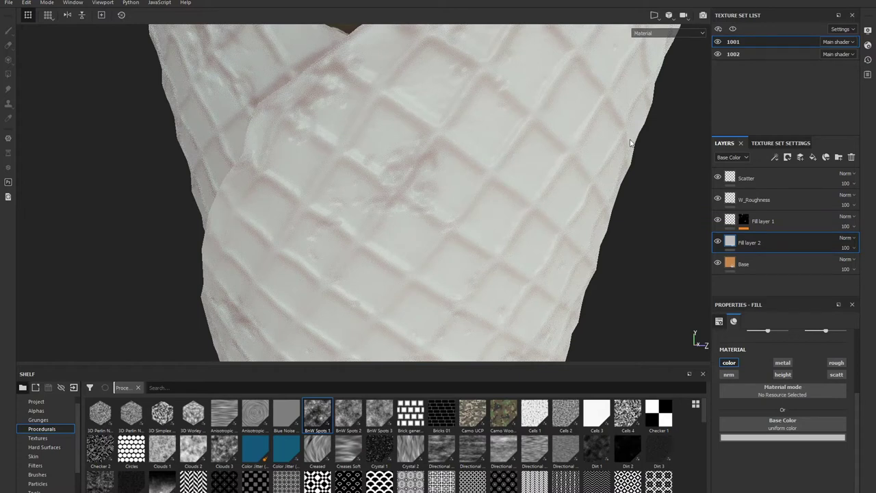
- Color Fill layer 2 a dark brown (R 0.234, G 0.155, B 0.033) from the Base layer's sampled orange
left_click_drag(575, 245, 655, 254, "alt")
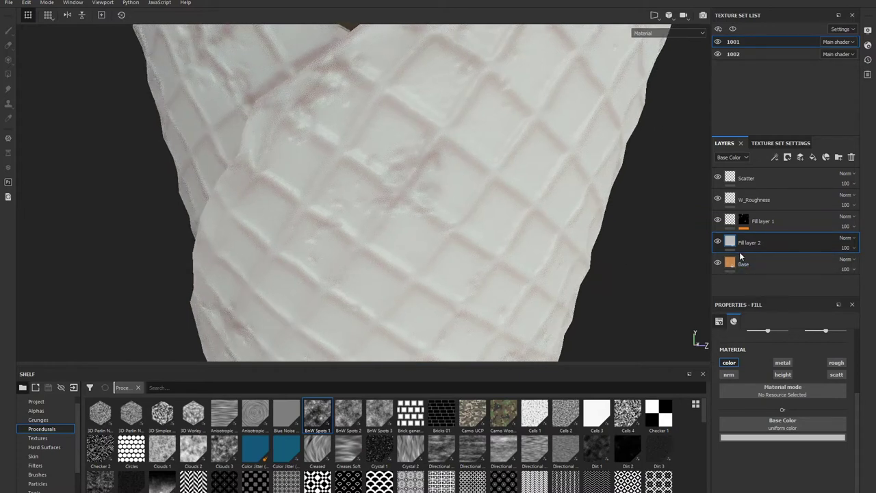
left_click(781, 436)
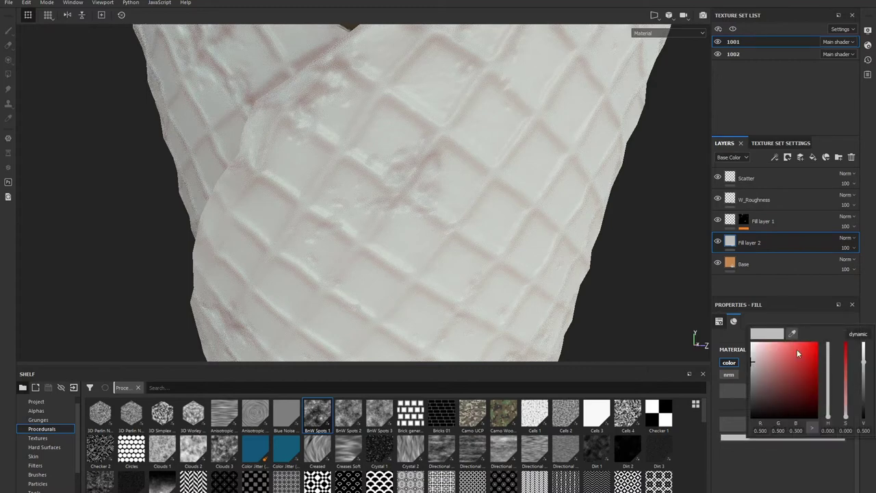
left_click(752, 405)
left_click(793, 333)
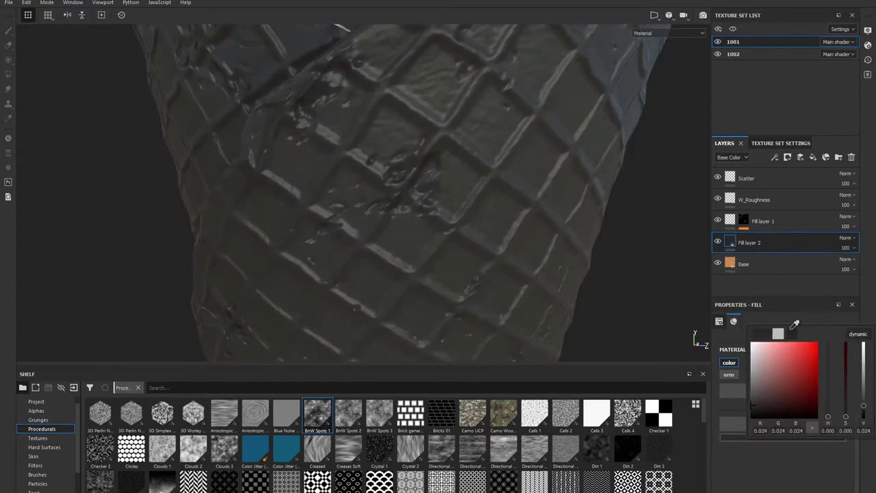
left_click(731, 261)
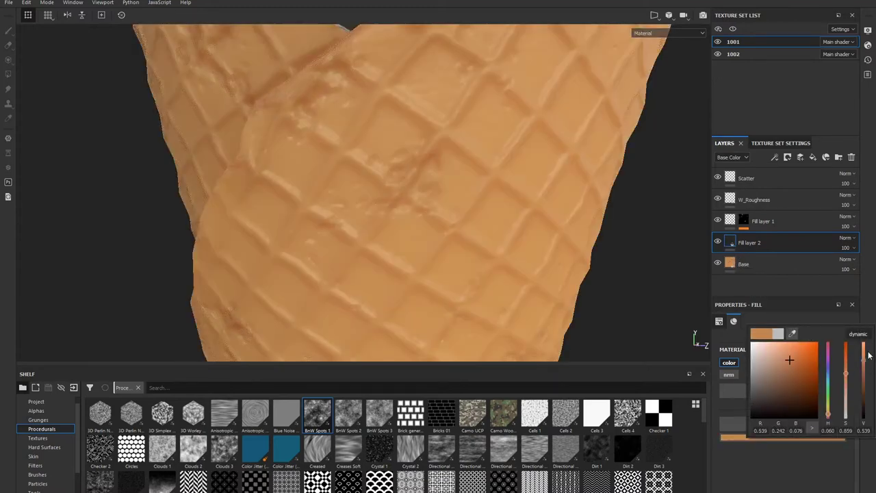
left_click_drag(867, 355, 863, 382)
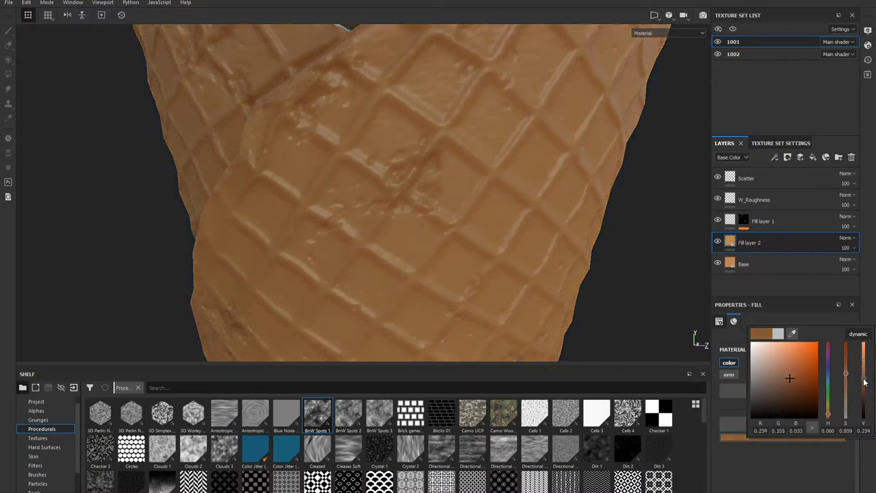
- Add a black mask to Fill layer 2 and drive it with an Ambient Occlusion generator instead of 3D Distance
right_click(767, 243)
left_click(783, 3)
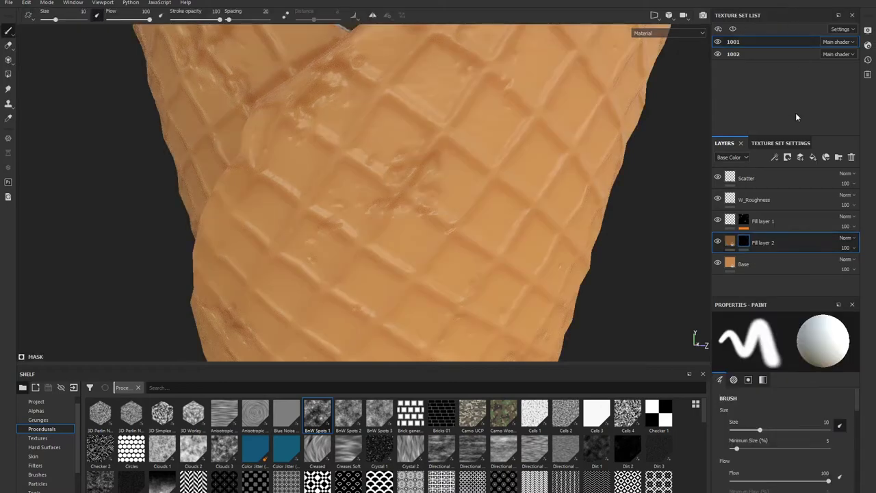
right_click(766, 243)
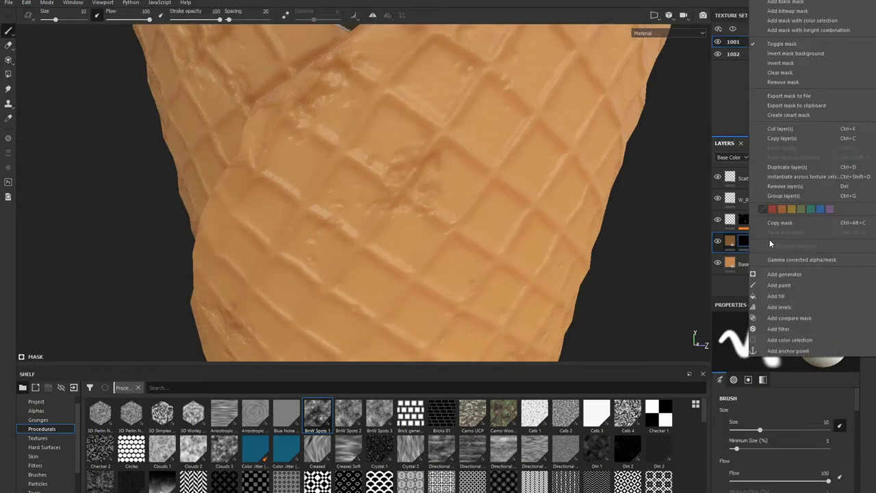
left_click(784, 274)
left_click(789, 337)
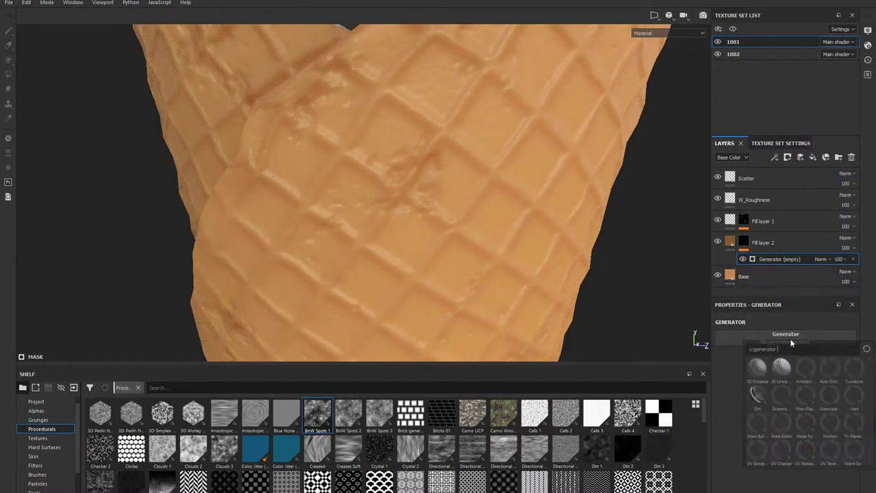
left_click(763, 370)
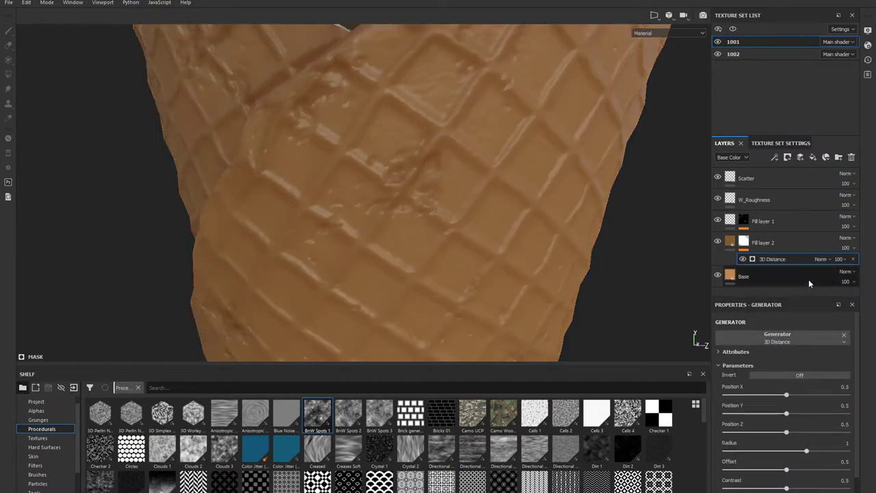
key("ctrl+z")
left_click(785, 335)
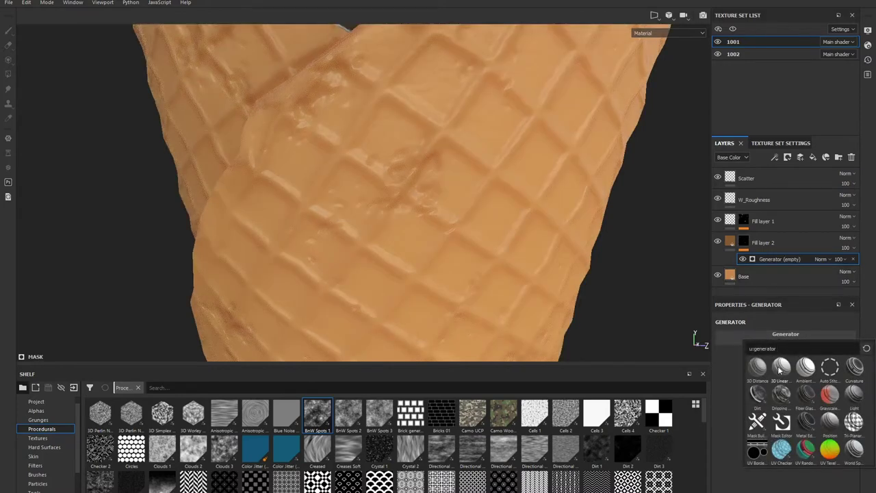
mouse_move(805, 367)
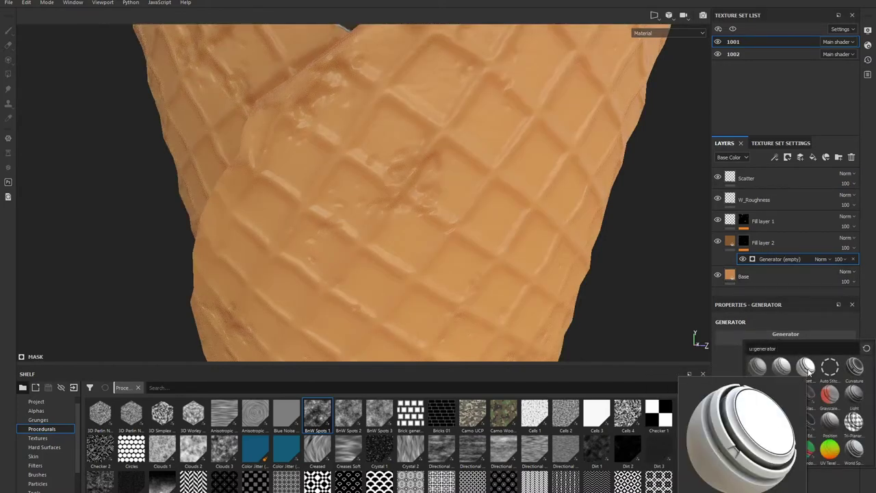
left_click(806, 369)
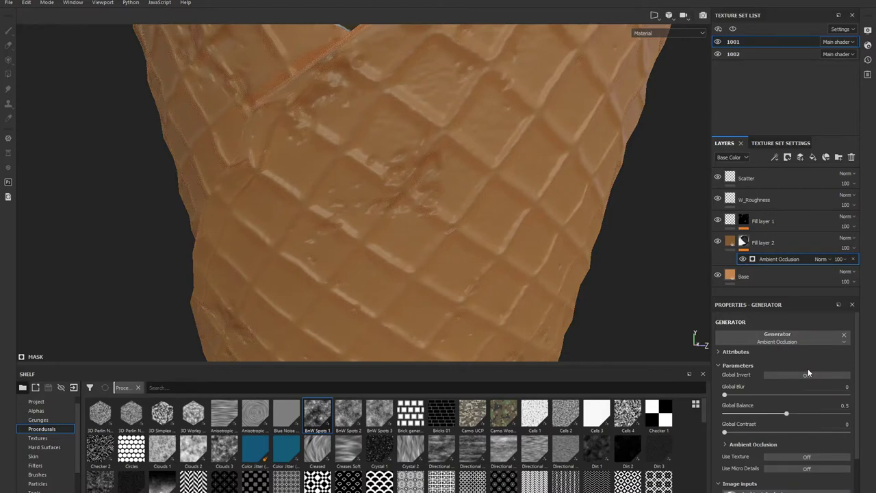
- Display Fill layer 2's mask on the model and enlarge the brush to about 15.68
left_click(744, 241, "alt")
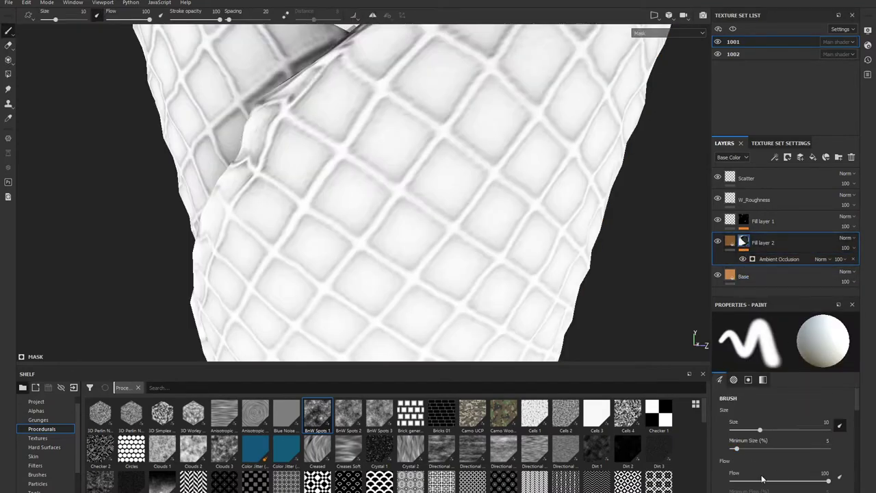
mouse_move(858, 406)
left_mouse_down()
mouse_move(858, 470)
mouse_move(849, 409)
left_mouse_up()
mouse_move(759, 430)
left_mouse_down()
mouse_move(783, 434)
mouse_move(746, 430)
left_mouse_up()
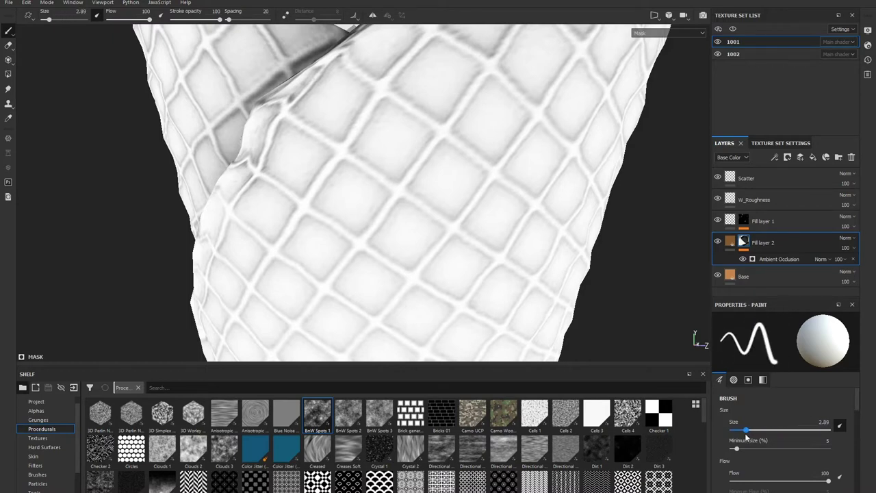
- Drop the Ambient Occlusion generator's Global Balance to 0.03 so mainly the lattice lines stay bright
left_click(777, 259)
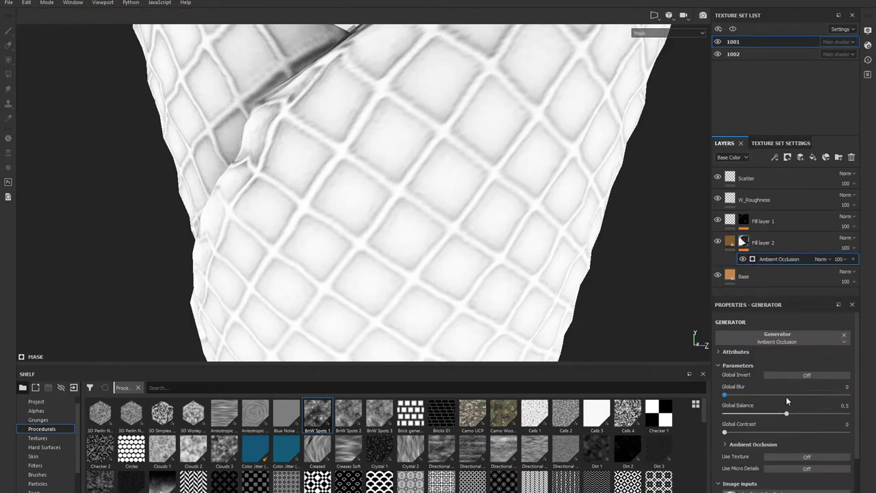
left_click_drag(786, 414, 729, 419)
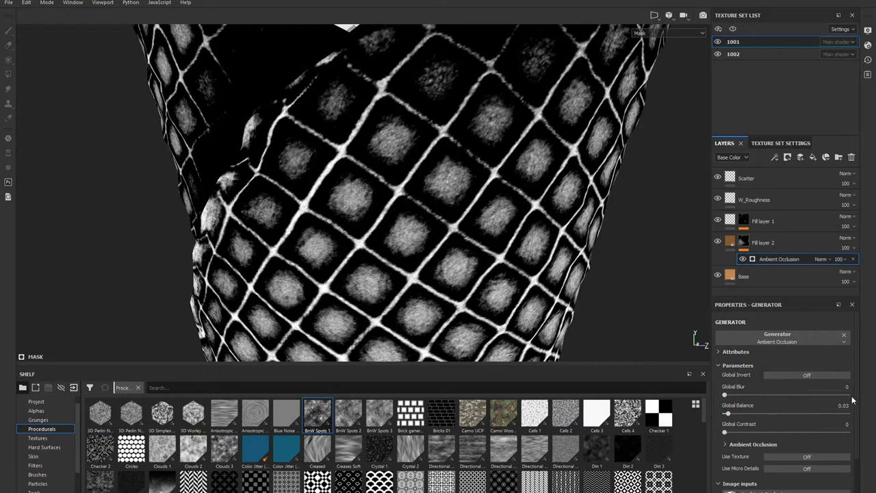
right_click(780, 259)
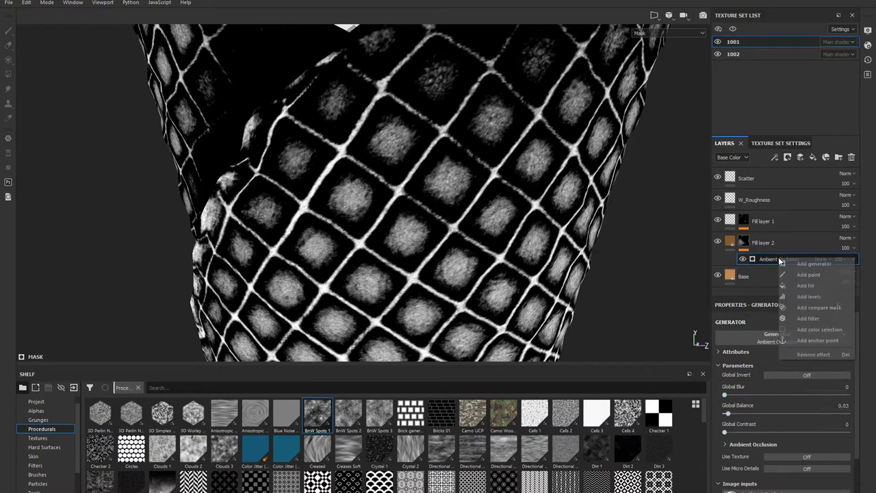
left_click(775, 272)
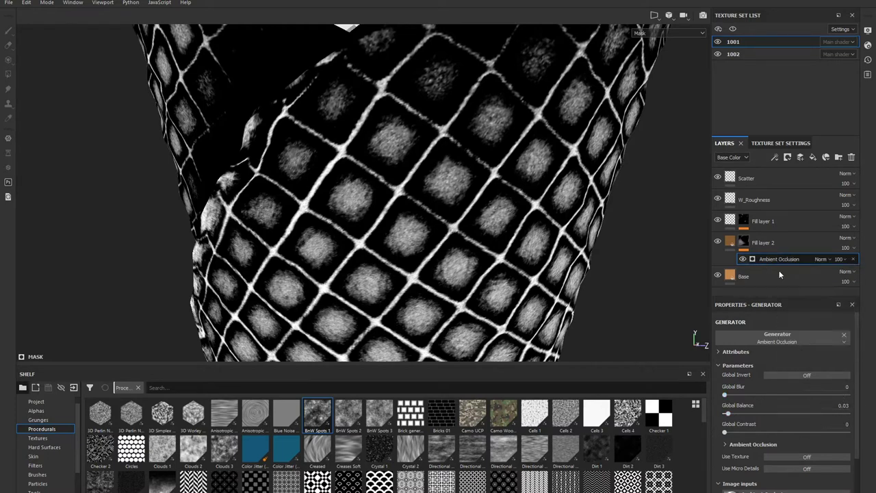
scroll(854, 373, "down", 3)
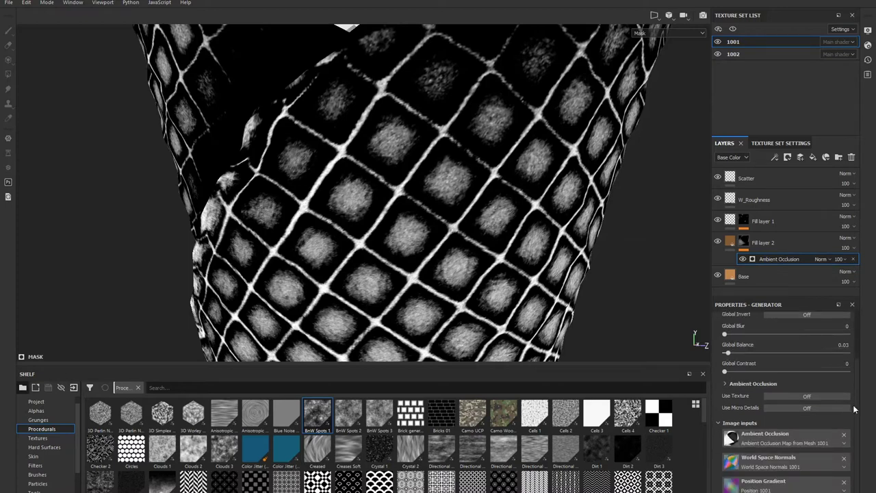
scroll(854, 414, "up", 3)
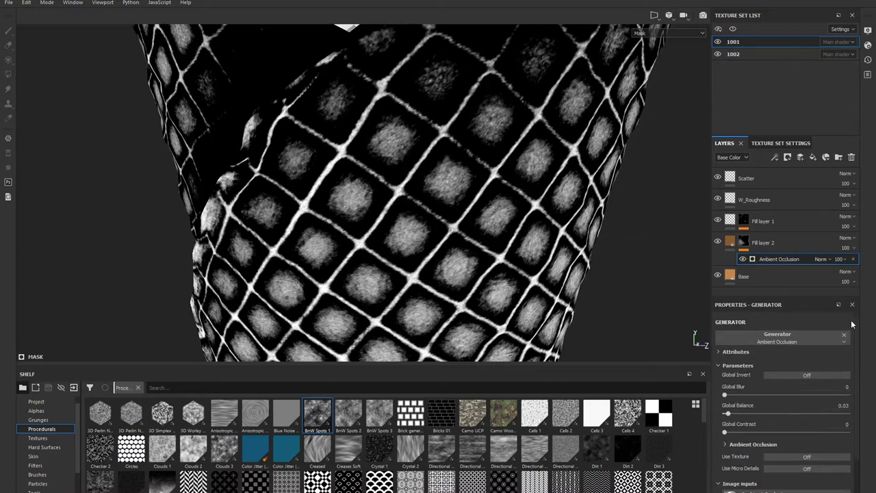
left_click(763, 245)
right_click(763, 248)
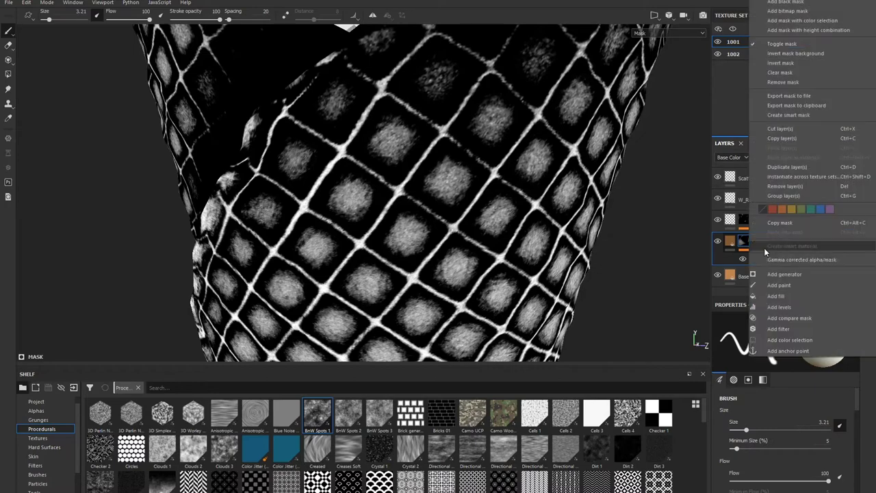
left_click(795, 307)
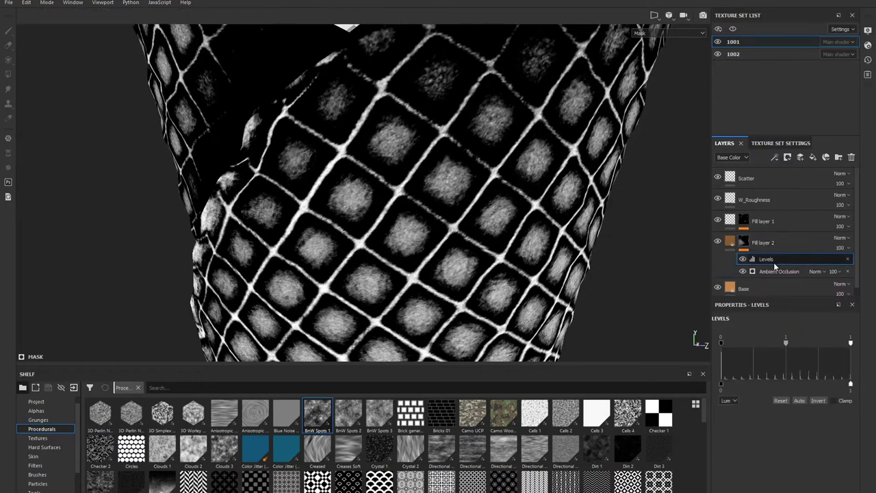
mouse_move(851, 385)
left_mouse_down()
mouse_move(733, 383)
mouse_move(850, 384)
left_mouse_up()
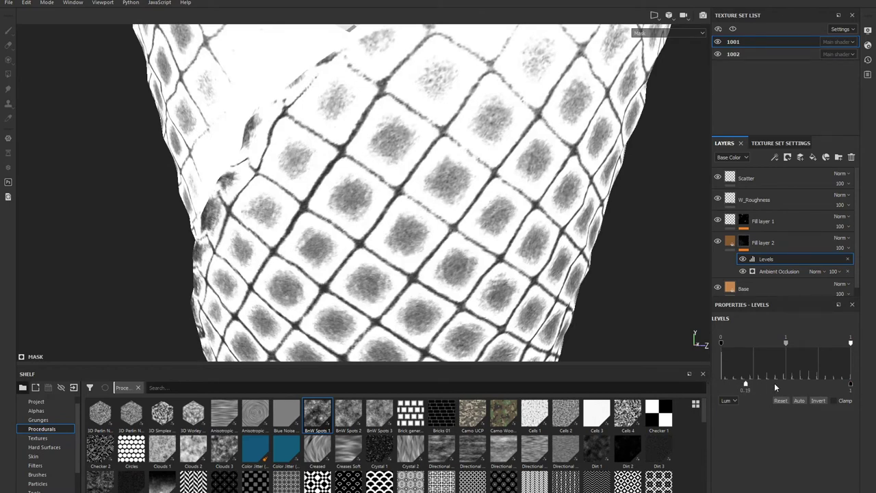
mouse_move(746, 387)
left_mouse_down()
mouse_move(714, 386)
mouse_move(811, 387)
mouse_move(735, 380)
left_mouse_up()
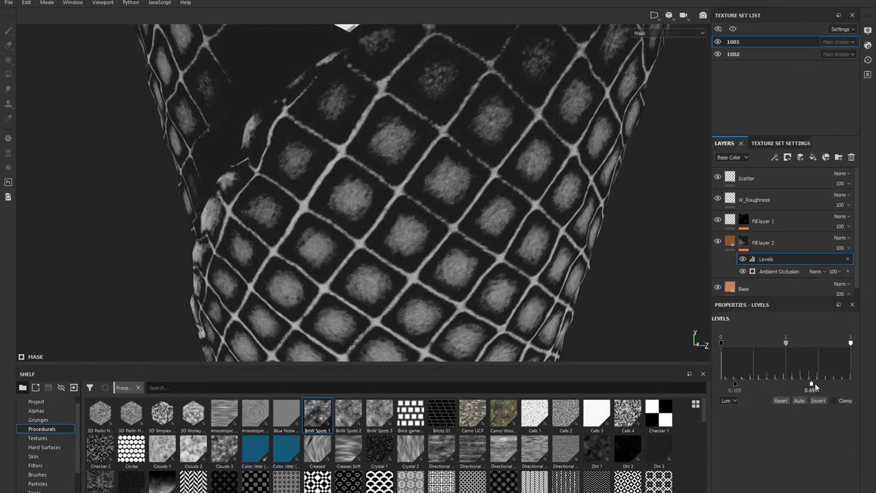
left_click_drag(811, 384, 844, 385)
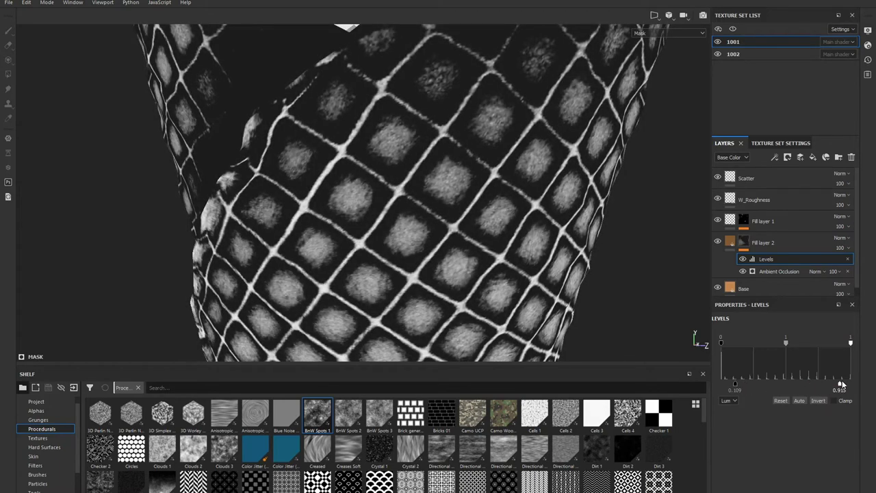
left_click(729, 243)
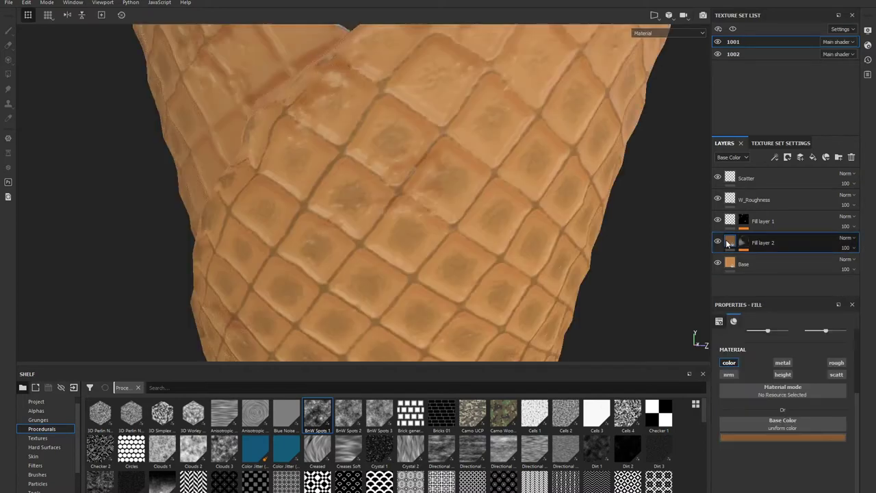
left_click(744, 242, "alt")
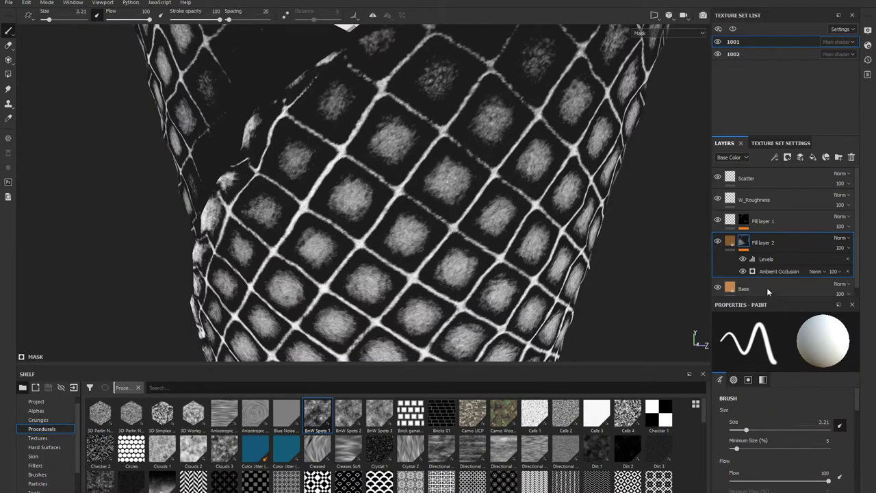
left_click(766, 271)
left_click(772, 258)
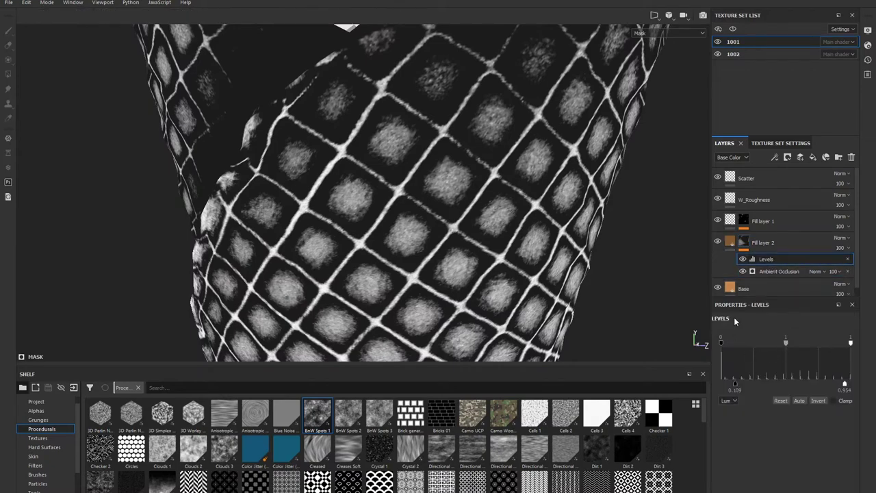
left_click(743, 259)
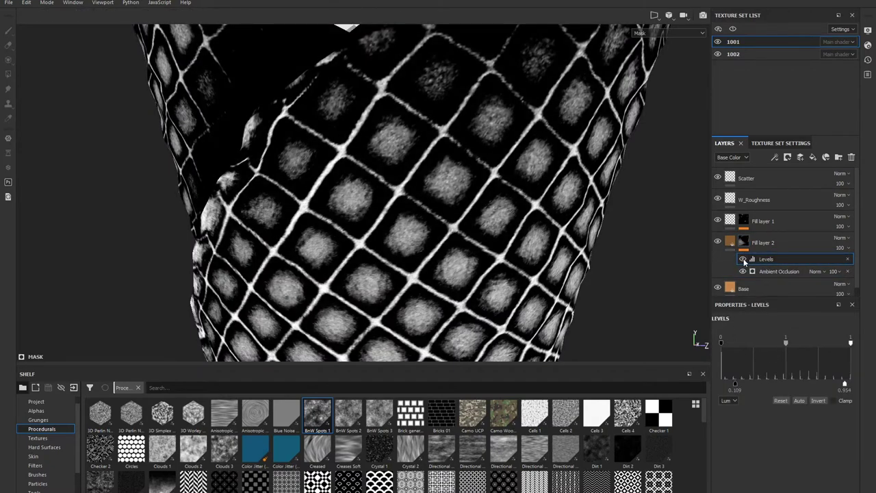
left_click(743, 258)
left_click(743, 258)
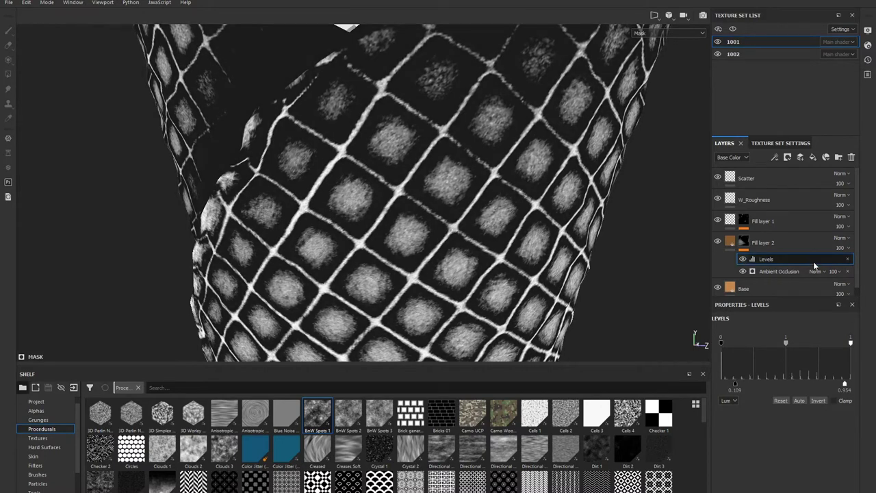
left_click(847, 259)
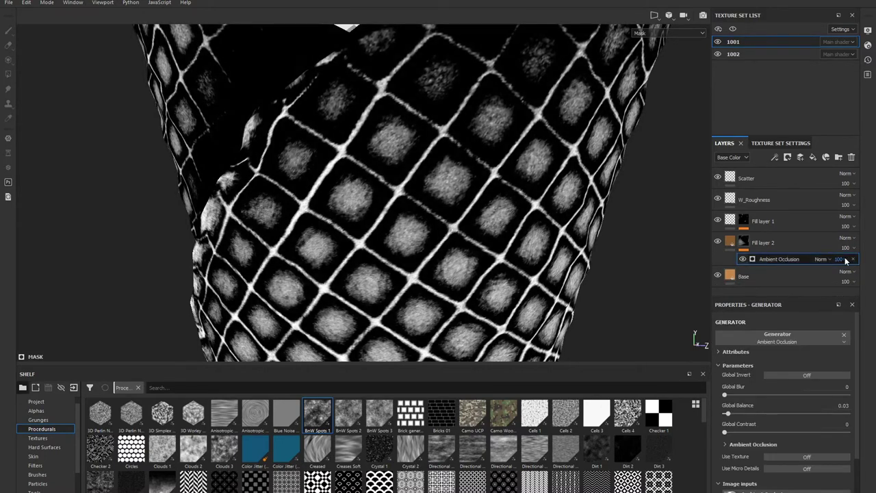
- Swap the Ambient Occlusion generator for Curvature and add an inverting Levels effect above it
key("1")
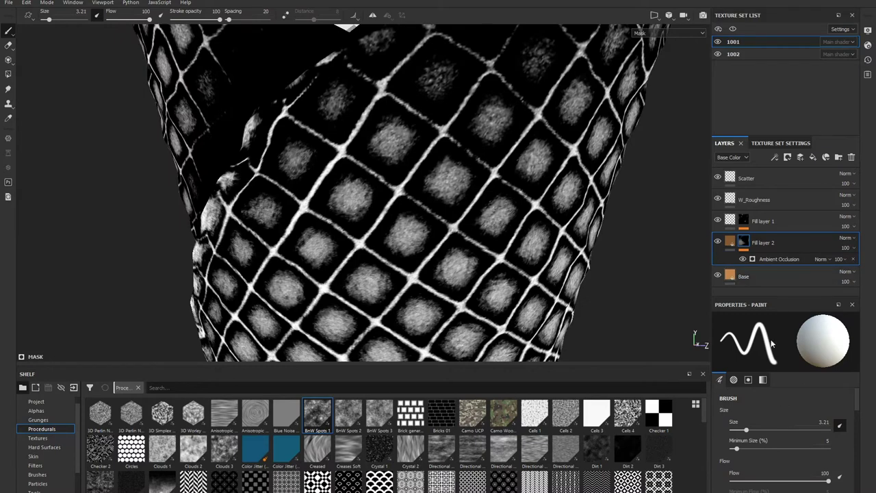
left_click(774, 260)
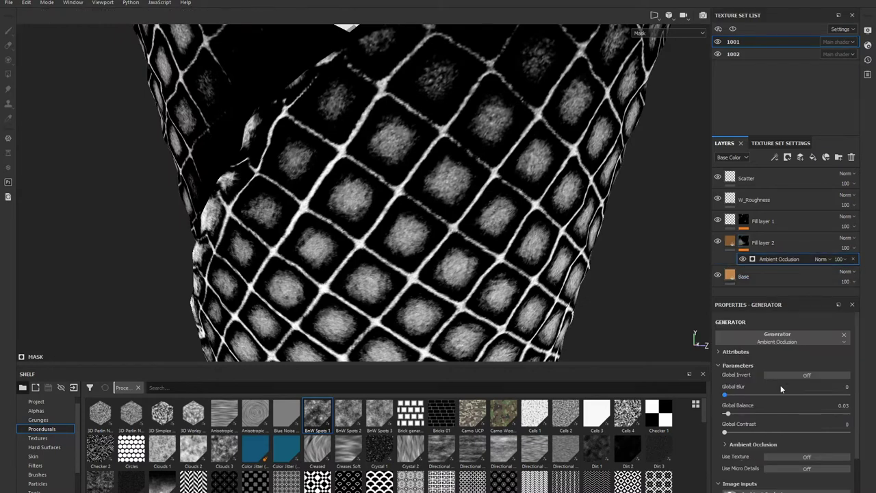
left_click(843, 334)
left_click(778, 341)
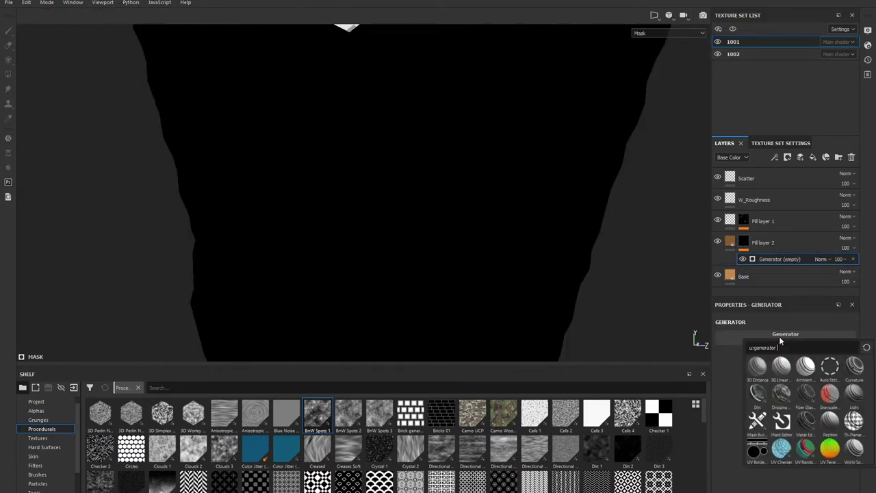
mouse_move(855, 366)
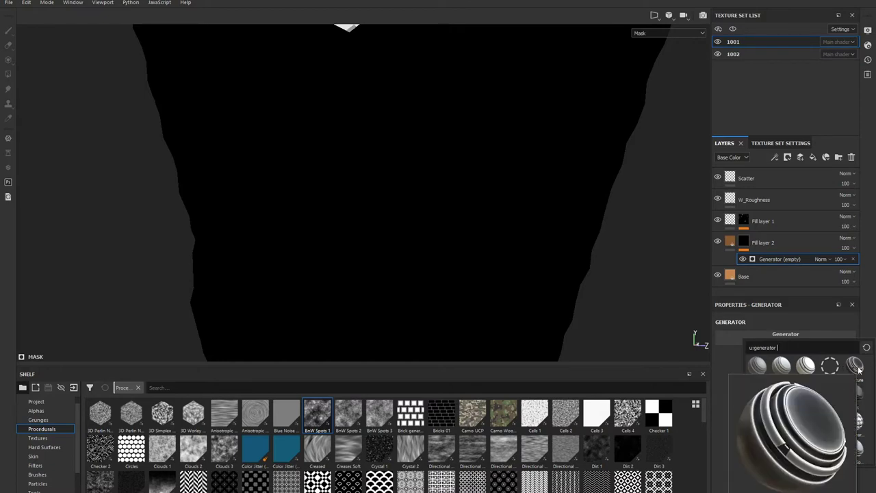
left_click(855, 366)
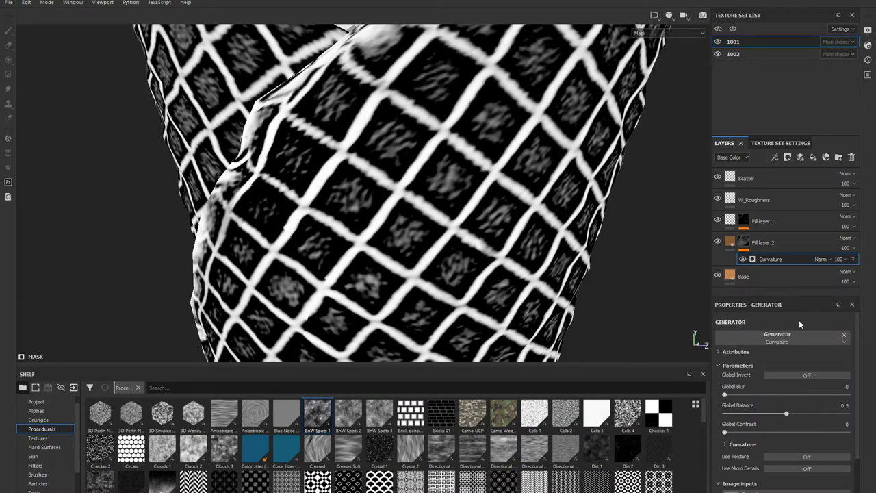
right_click(770, 249)
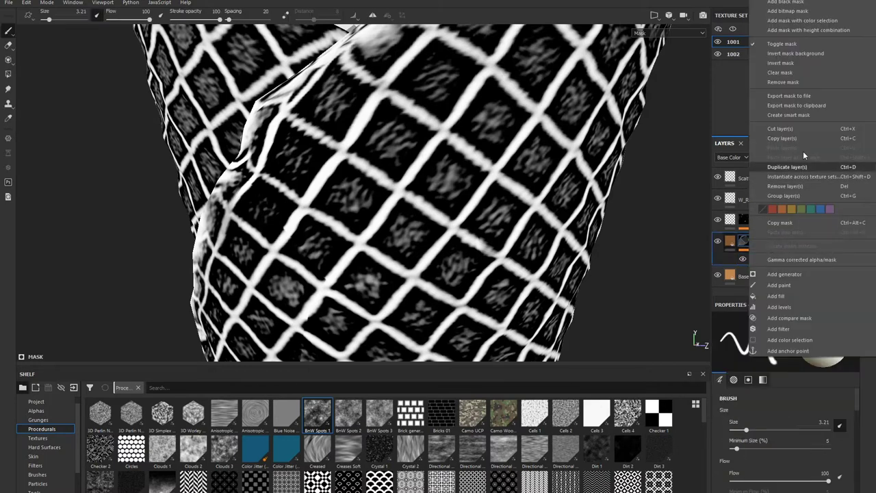
left_click(813, 67)
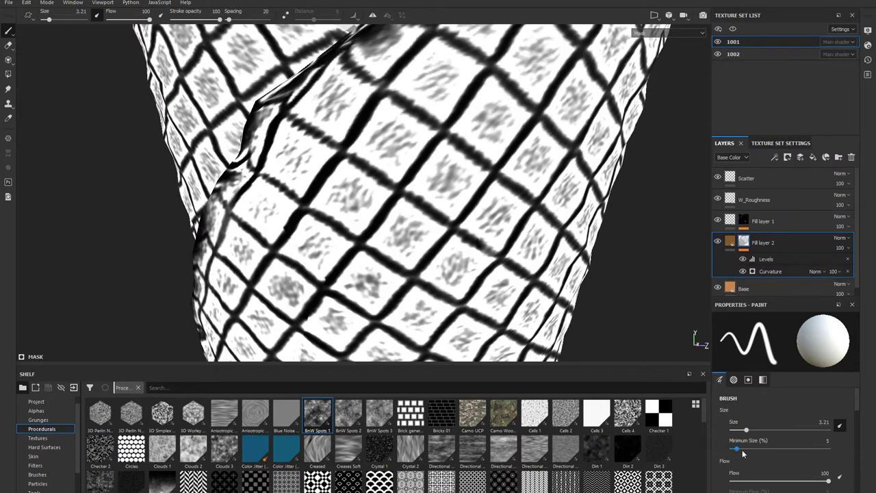
- Set Curvature's Global Balance to 0.7 and Global Blur to 1.25, then view the cone's material
left_click(776, 270)
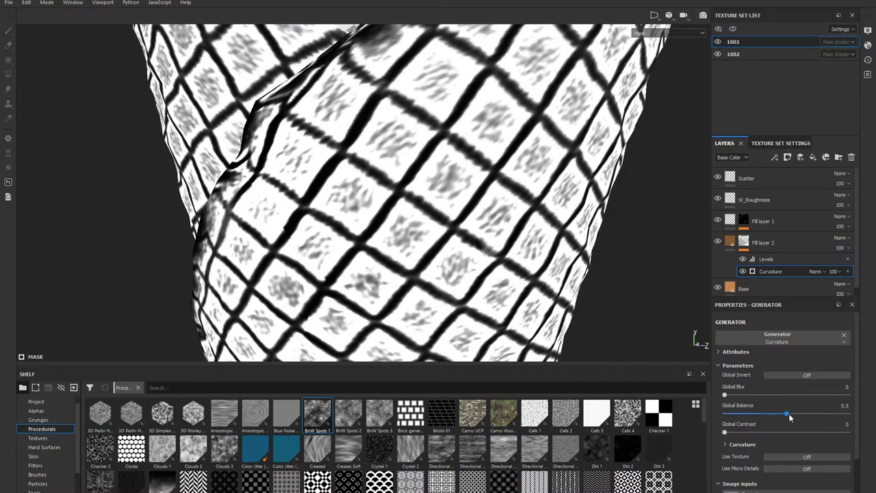
left_click_drag(789, 417, 802, 414)
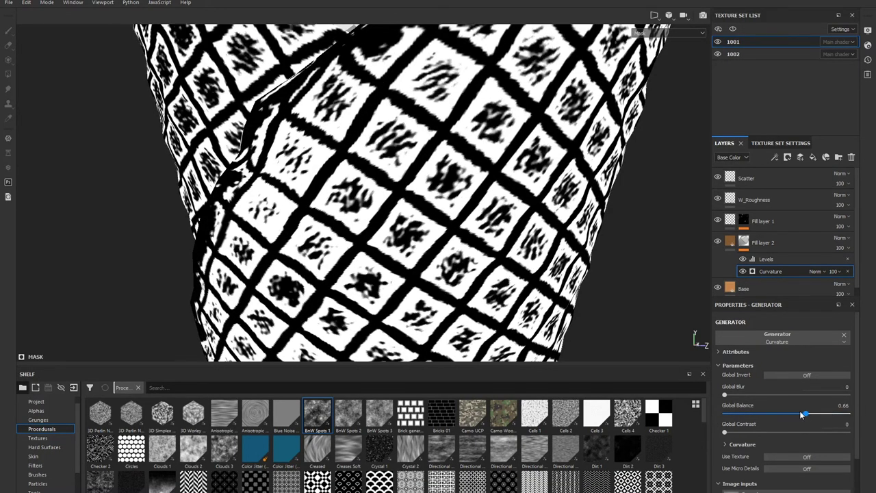
left_click_drag(802, 414, 811, 414)
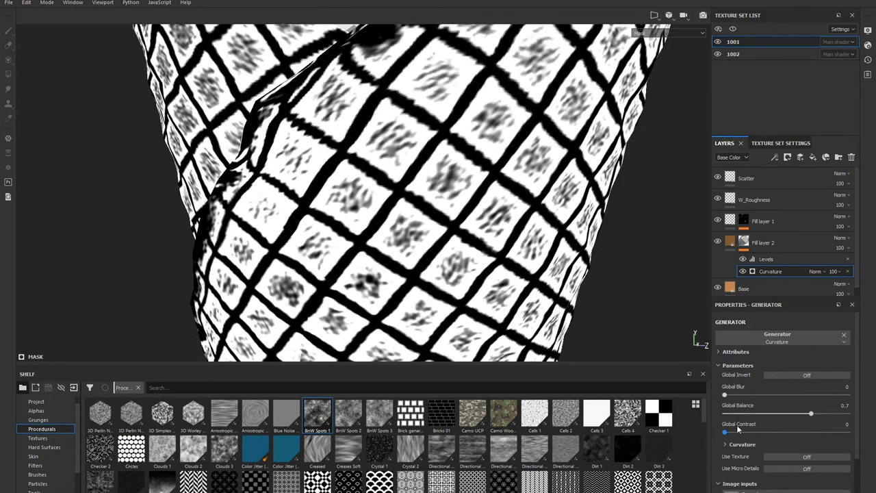
mouse_move(737, 429)
left_mouse_down()
mouse_move(778, 431)
mouse_move(700, 429)
left_mouse_up()
left_click_drag(733, 395, 732, 395)
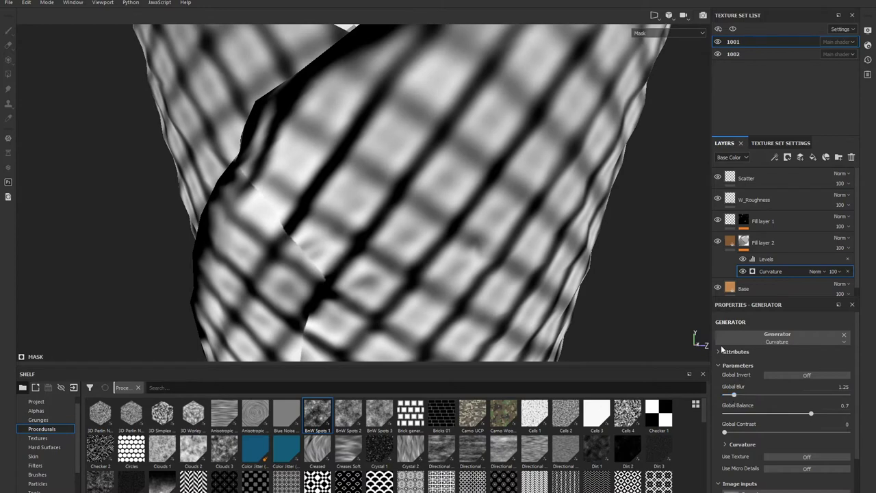
left_click(729, 241)
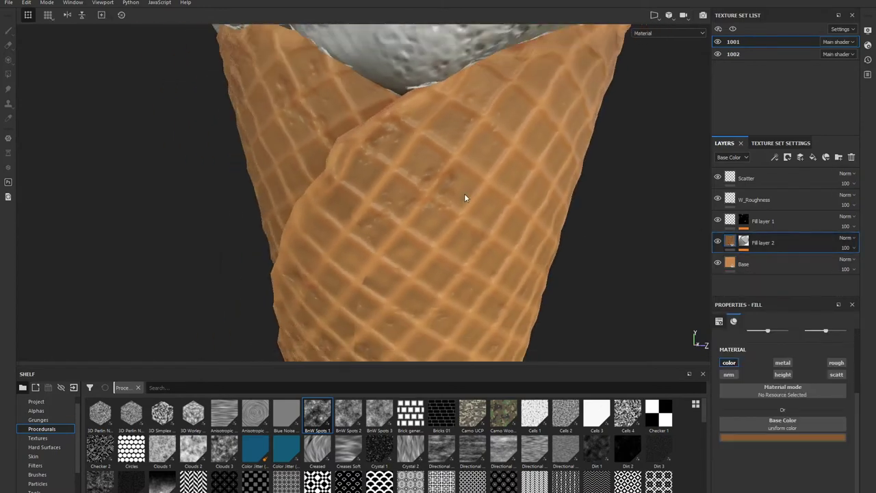
scroll(466, 196, "down", 3)
scroll(446, 205, "up", 5)
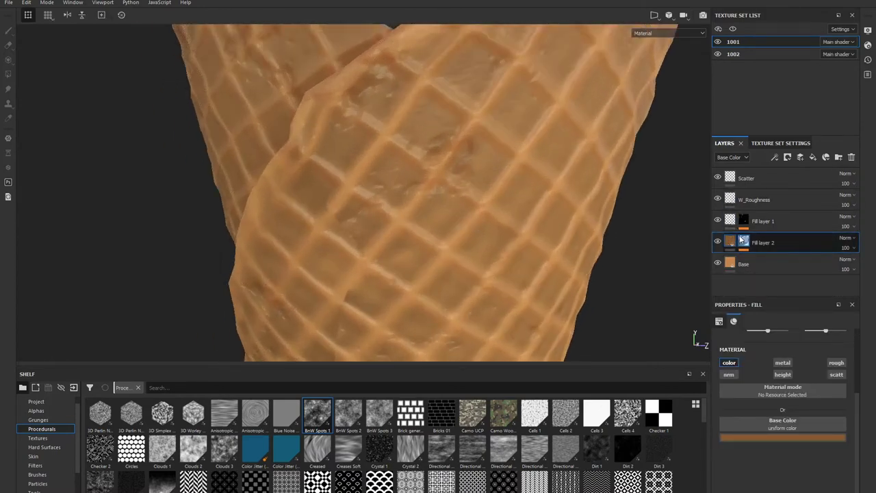
- Sample the Base layer's orange into Fill layer 2's Base Color and darken its value
left_click(768, 437)
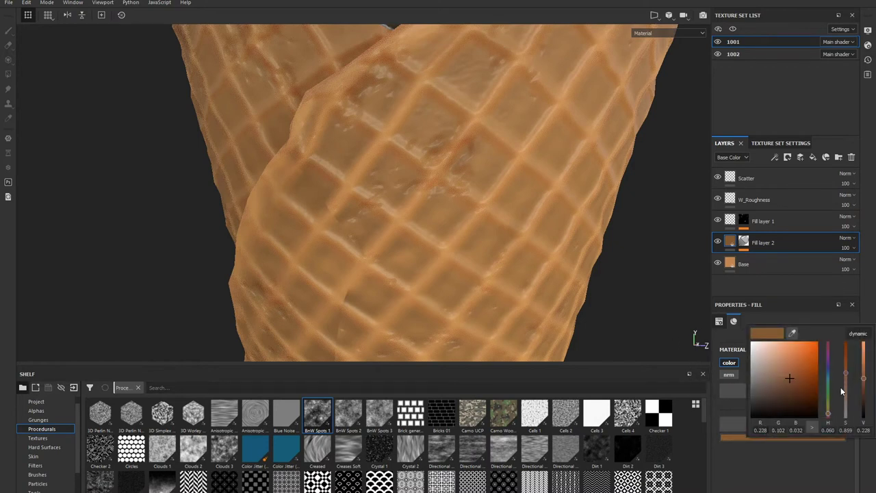
mouse_move(845, 377)
left_mouse_down()
mouse_move(852, 345)
mouse_move(846, 393)
mouse_move(819, 394)
left_mouse_up()
left_click(793, 333)
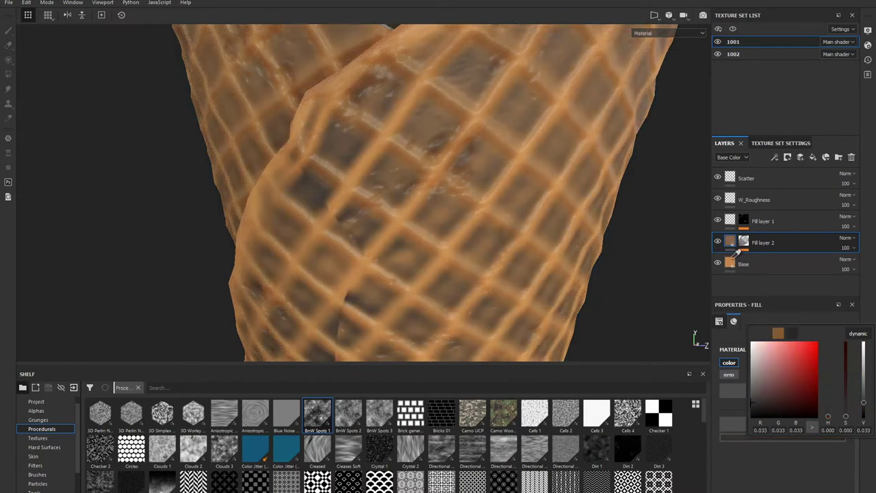
left_click(729, 262)
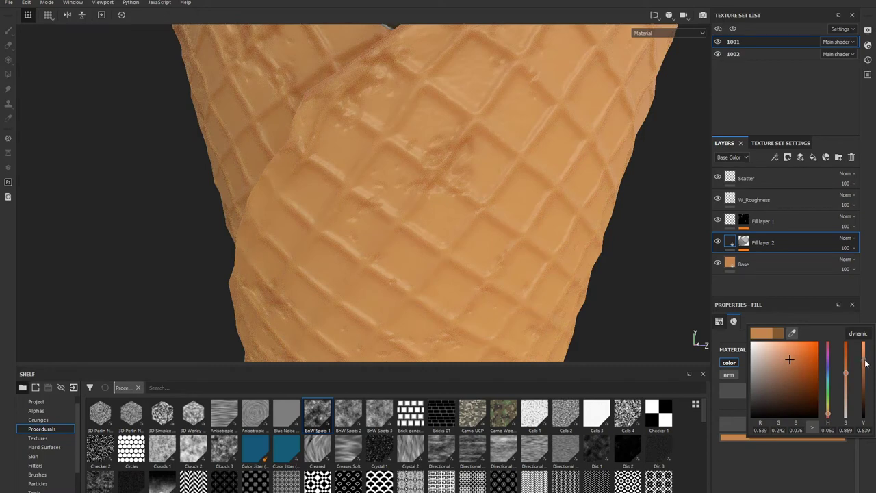
left_click_drag(863, 361, 864, 368)
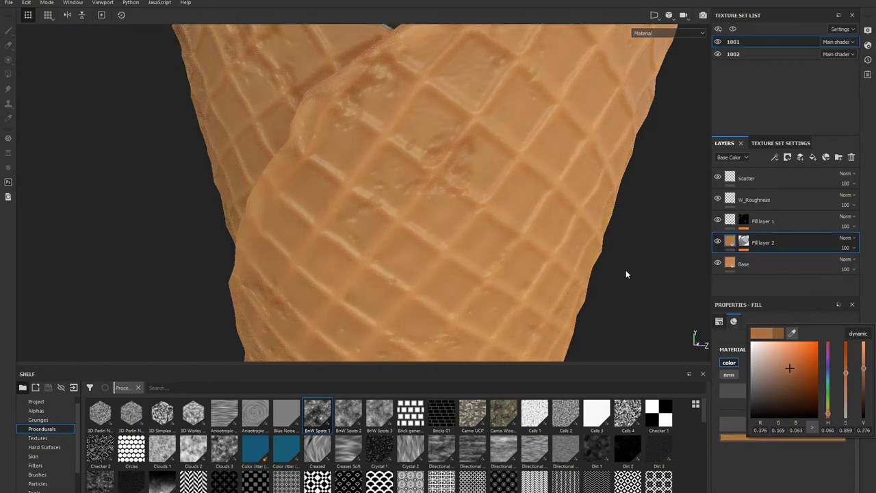
- Raise the saturation slightly for a warm brown around R 0.376, G 0.163, B 0.044
scroll(625, 274, "down", 3)
scroll(597, 229, "down", 3)
mouse_move(579, 299)
left_mouse_down("alt")
mouse_move(625, 268)
mouse_move(693, 283)
left_mouse_up("alt")
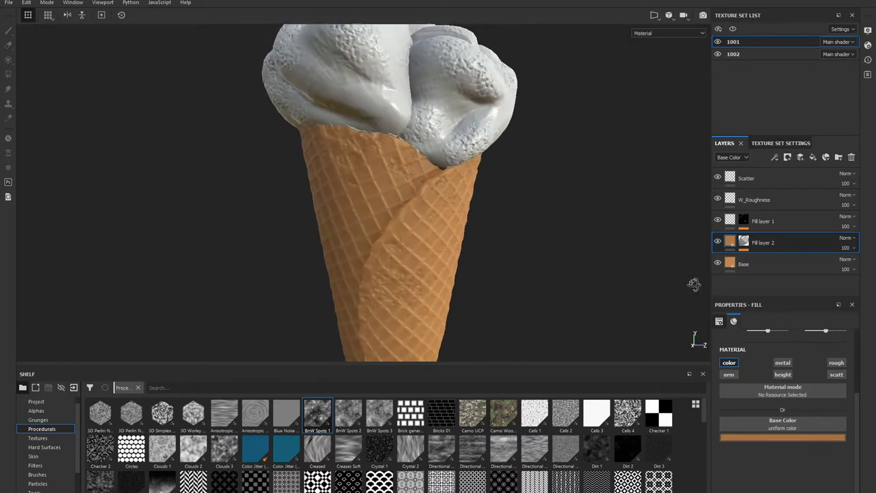
scroll(533, 236, "up", 2)
scroll(512, 250, "up", 3)
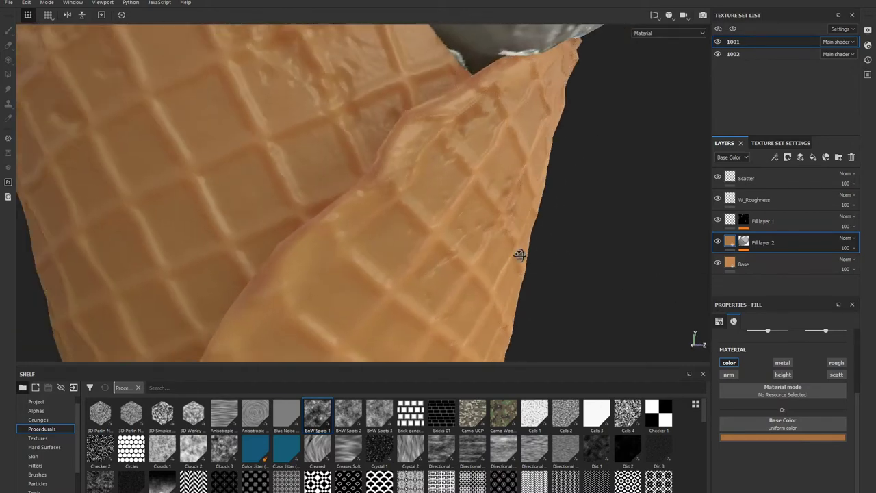
left_click_drag(519, 254, 466, 249, "alt")
left_click(776, 436)
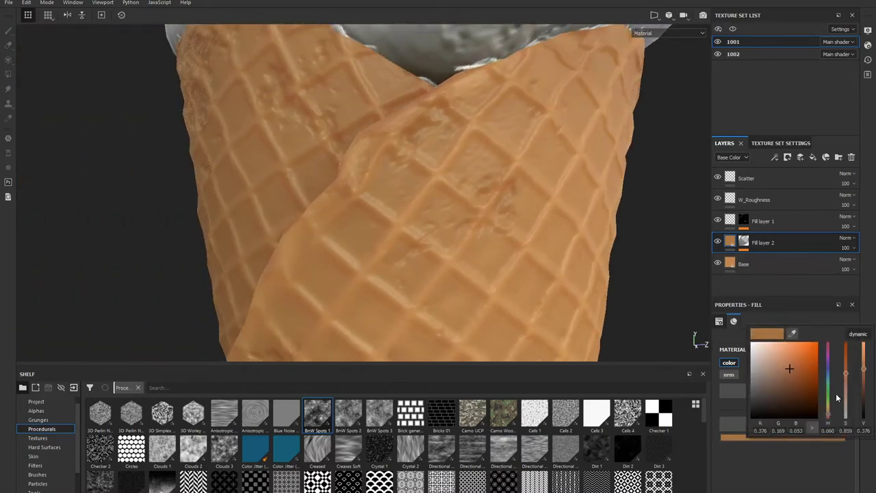
left_click_drag(846, 369, 846, 366)
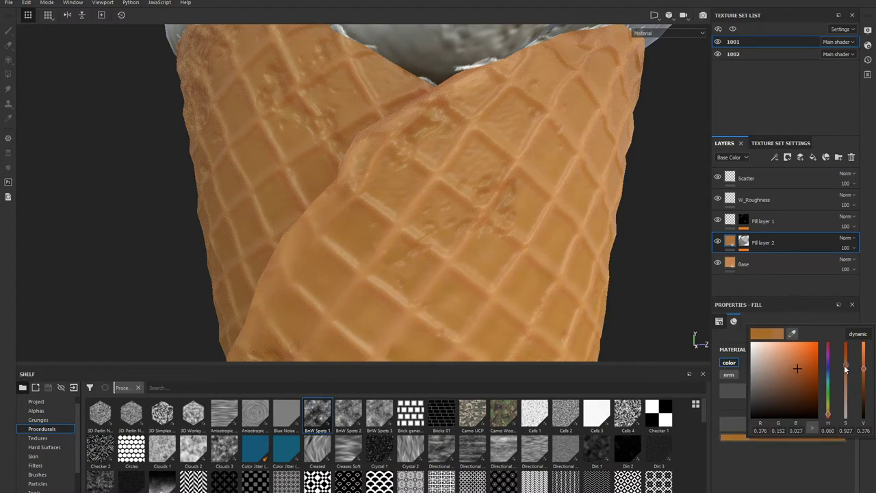
- Lower Fill layer 2's opacity to 65, then select Fill layer 1 to rename it Bruises
left_click(852, 260)
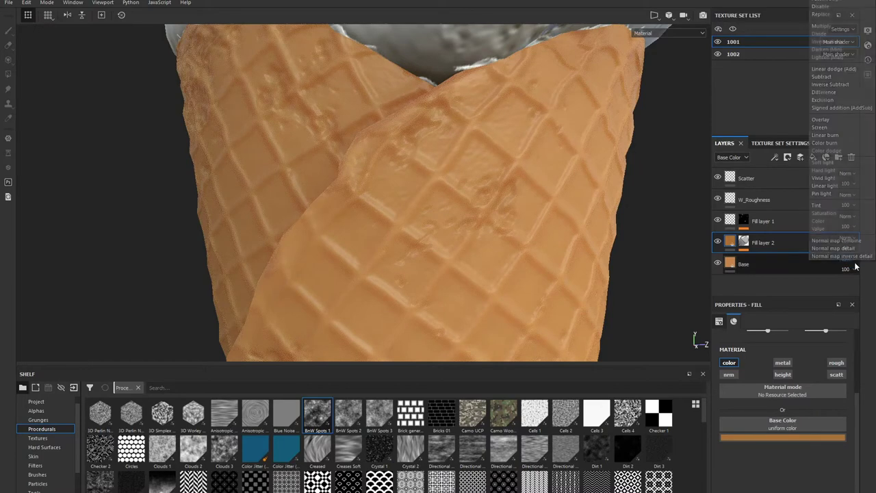
left_click(853, 279)
left_click_drag(849, 248, 853, 267)
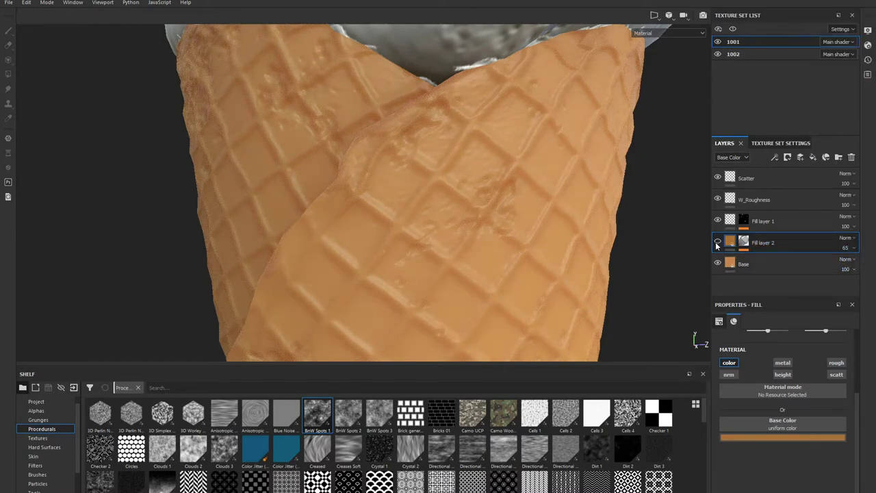
scroll(577, 232, "down", 3)
scroll(600, 257, "down", 2)
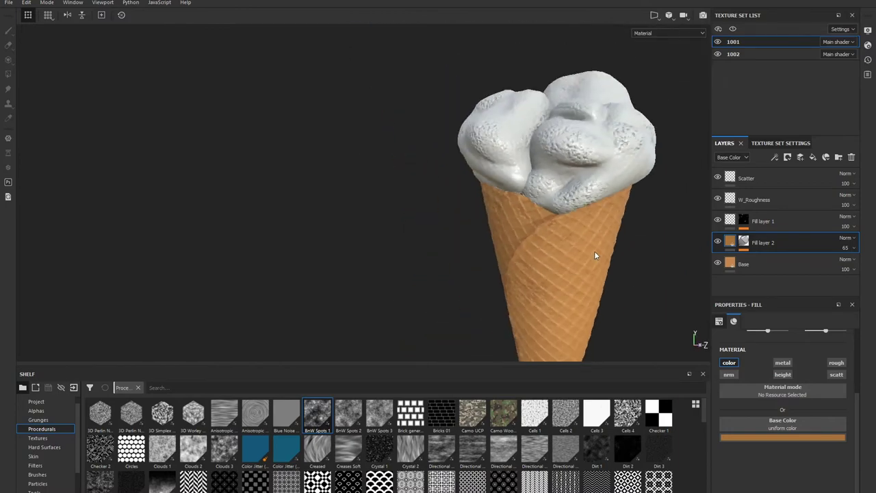
scroll(594, 251, "up", 5)
mouse_move(629, 262)
left_mouse_down("alt")
mouse_move(460, 230)
mouse_move(309, 269)
mouse_move(440, 226)
mouse_move(412, 244)
mouse_move(342, 254)
left_mouse_up("alt")
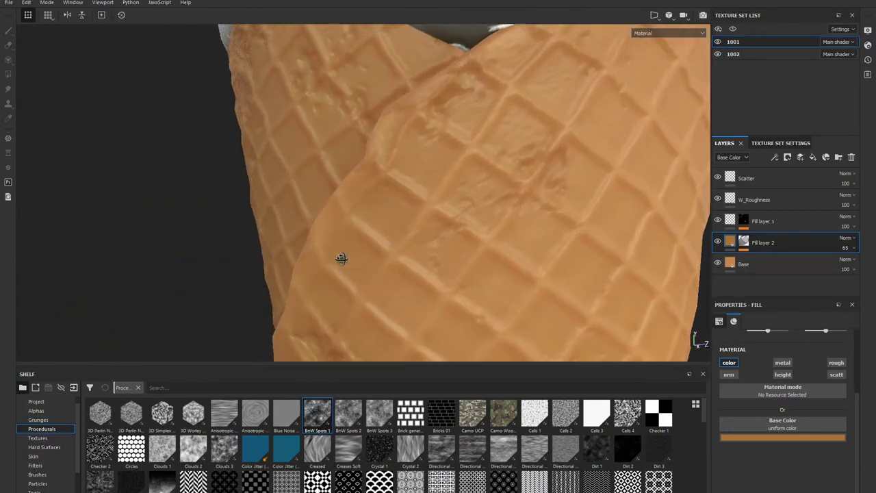
left_click(765, 222)
type("Bruises")
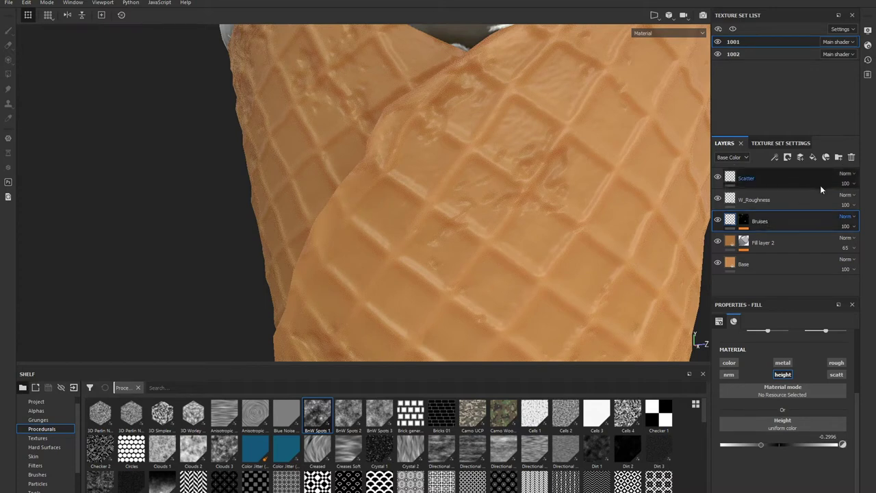
- Add Fill layer 3 above Bruises with color, metal, rough, nrm and scatt channels off, leaving height
left_click(813, 158)
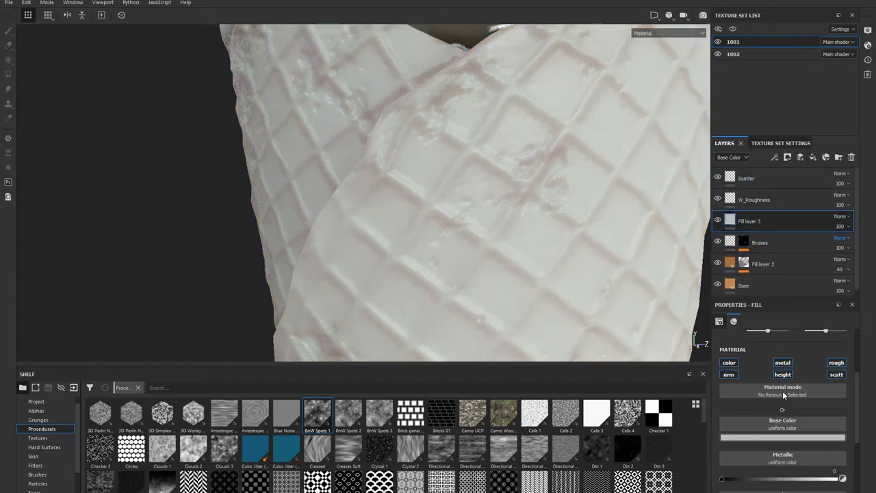
left_click(728, 362)
left_click(729, 374)
left_click(782, 362)
left_click(835, 362)
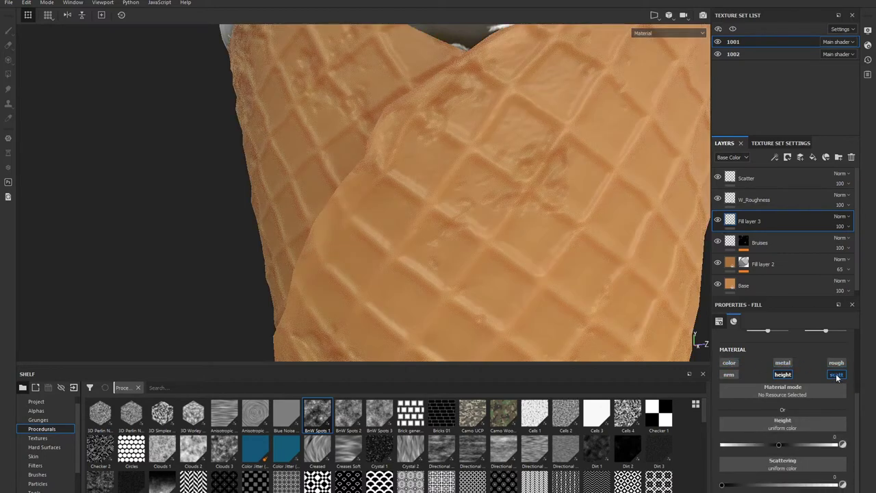
left_click(836, 373)
- Give Fill layer 3 a black mask and display that mask in the viewport
right_click(756, 223)
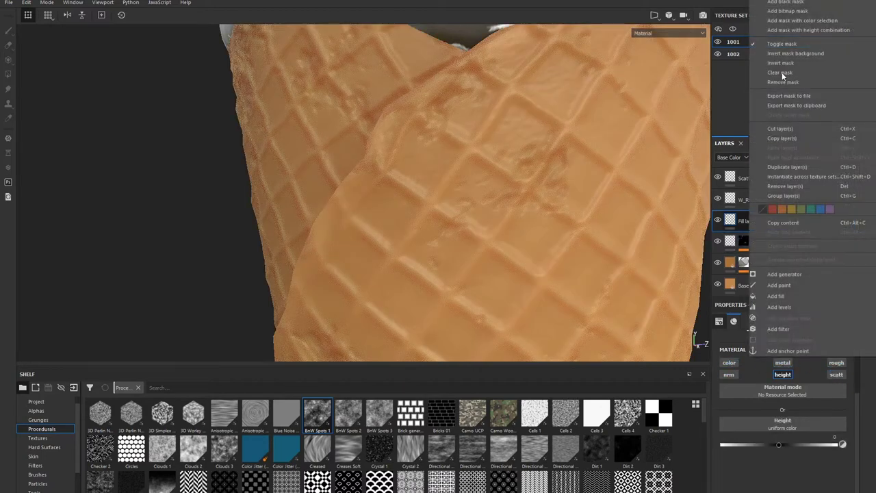
left_click(798, 10)
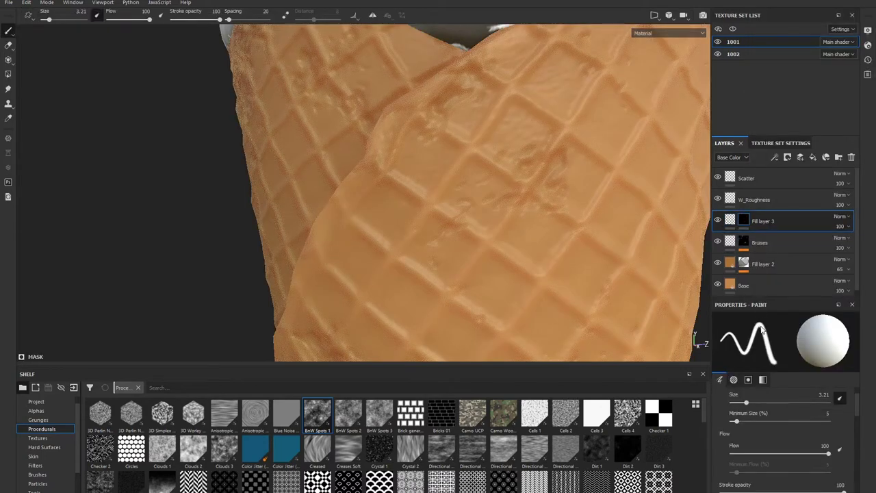
left_click(744, 221, "alt")
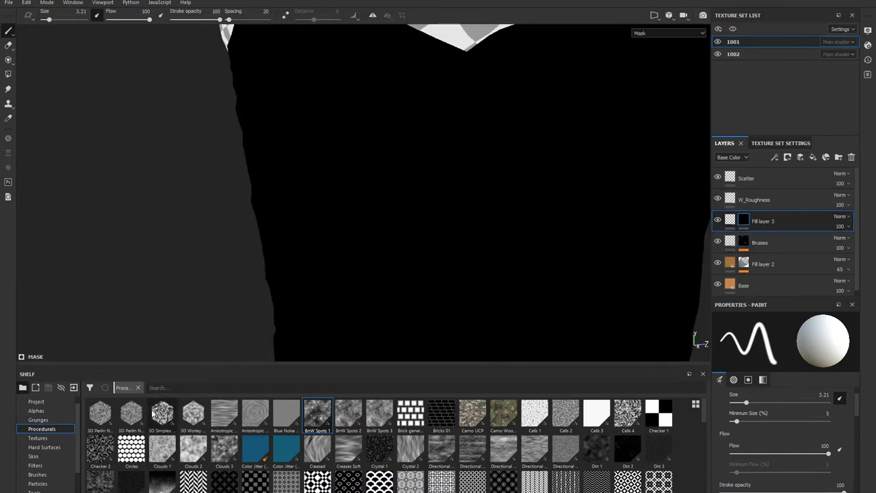
- Add a fill effect to Fill layer 3's mask using Dirt 1 with tri-planar projection
right_click(745, 220)
left_click(791, 295)
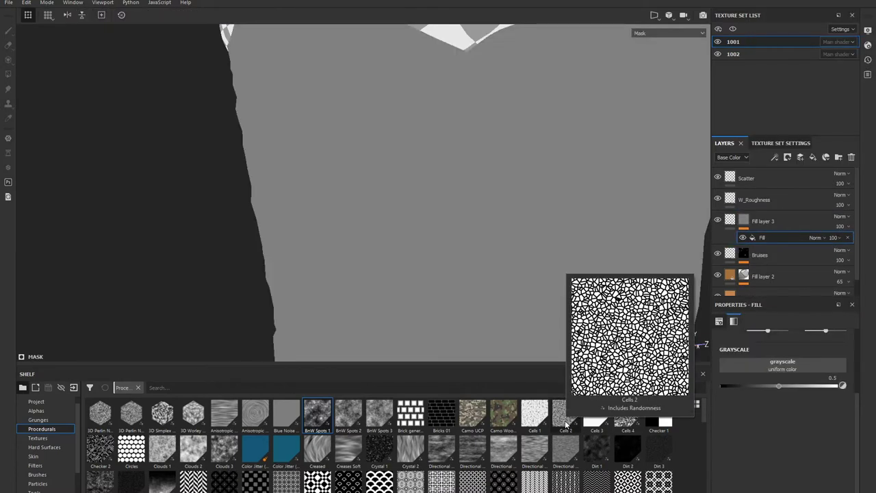
mouse_move(596, 450)
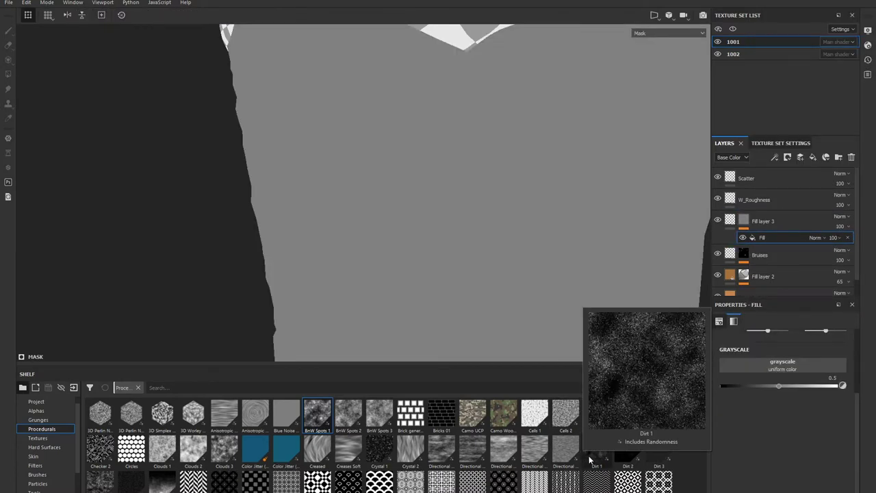
left_click_drag(589, 459, 795, 362)
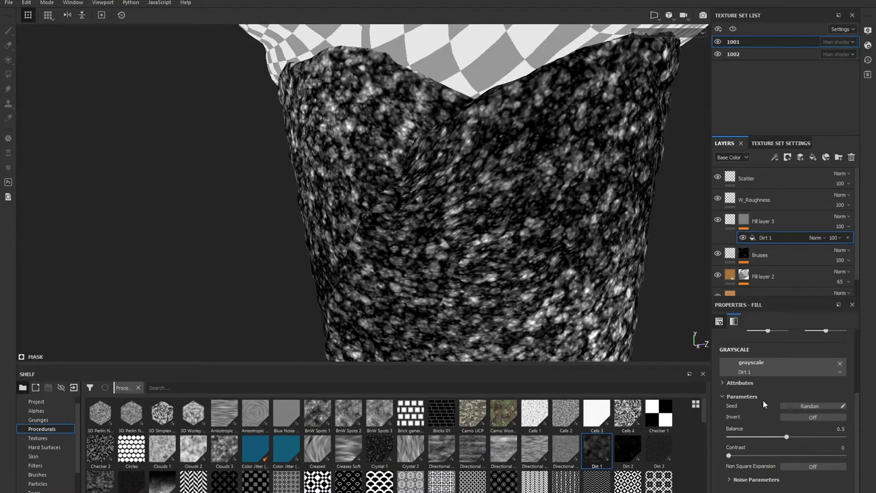
scroll(787, 400, "up", 1)
scroll(820, 400, "up", 1)
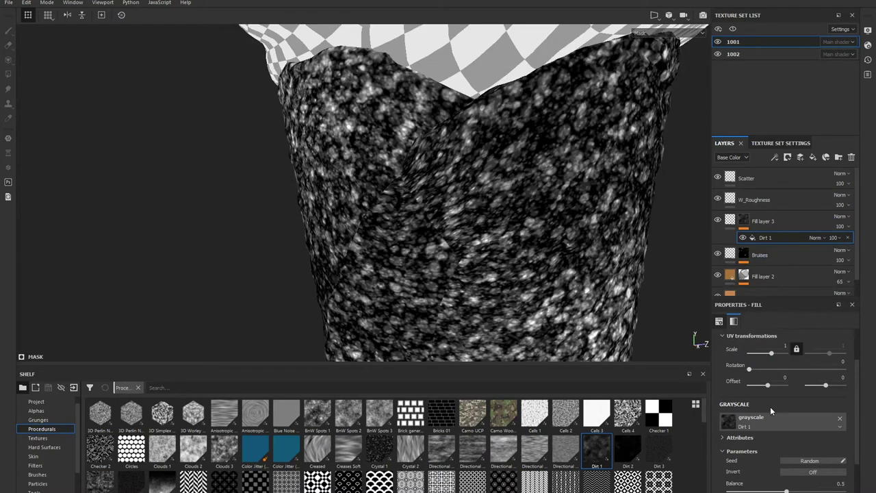
scroll(783, 367, "up", 1)
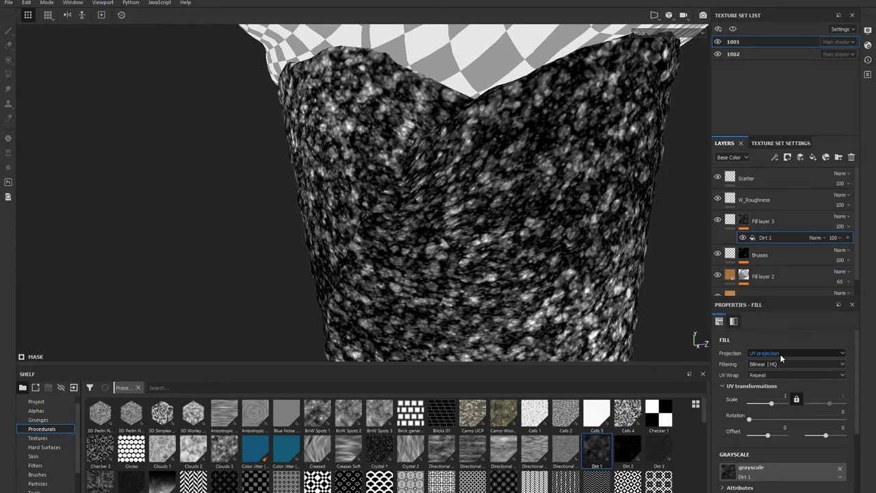
left_click(780, 354)
left_click(773, 366)
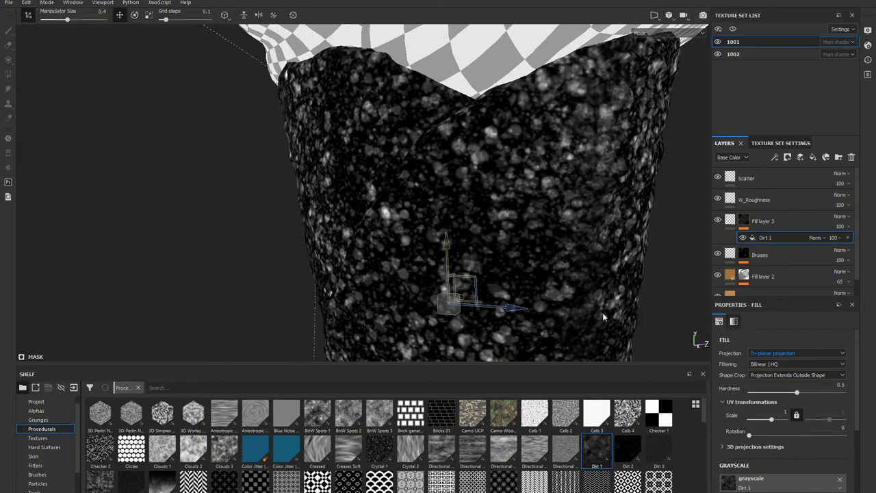
- Set the Dirt 1 mask fill to hardness 0, balance 0.39 and UV scale -13.15
left_click_drag(752, 394, 761, 395)
mouse_move(761, 394)
left_mouse_down()
mouse_move(778, 387)
mouse_move(740, 388)
left_mouse_up()
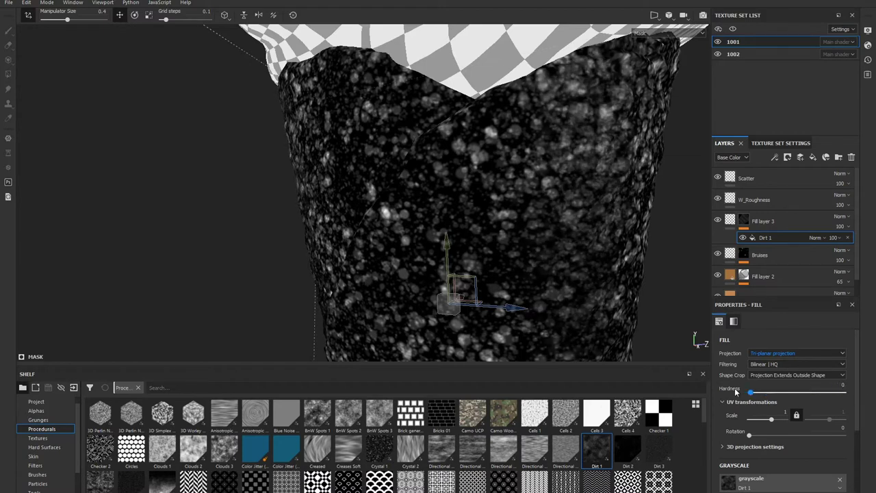
scroll(771, 446, "down", 1)
scroll(770, 446, "down", 2)
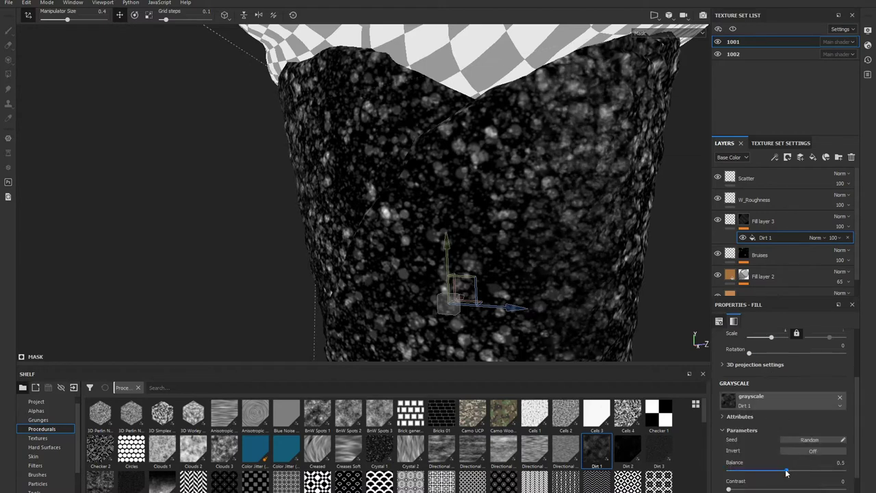
left_click_drag(804, 470, 774, 471)
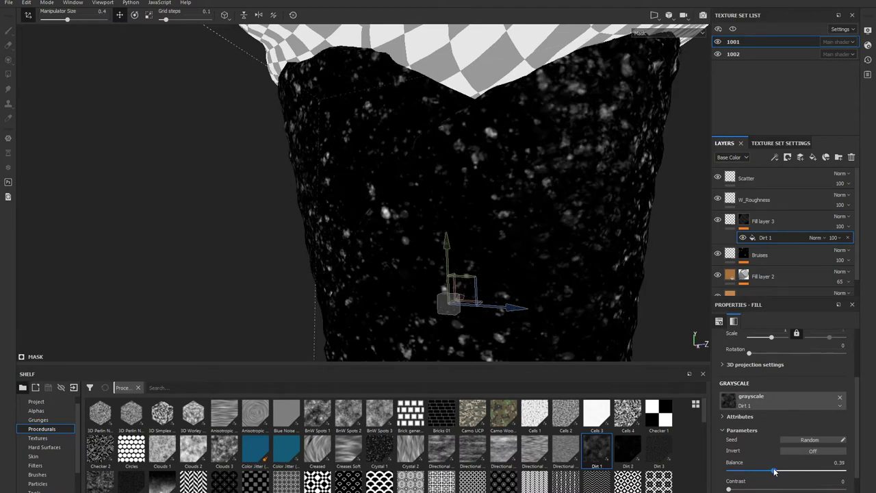
scroll(774, 471, "up", 1)
scroll(776, 445, "up", 1)
scroll(776, 419, "up", 1)
scroll(765, 403, "up", 1)
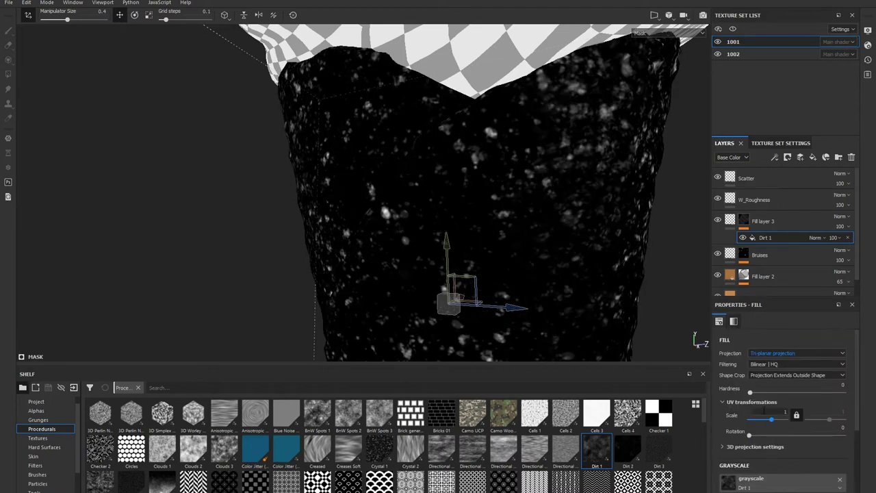
mouse_move(771, 418)
left_mouse_down()
mouse_move(758, 418)
mouse_move(758, 428)
left_mouse_up()
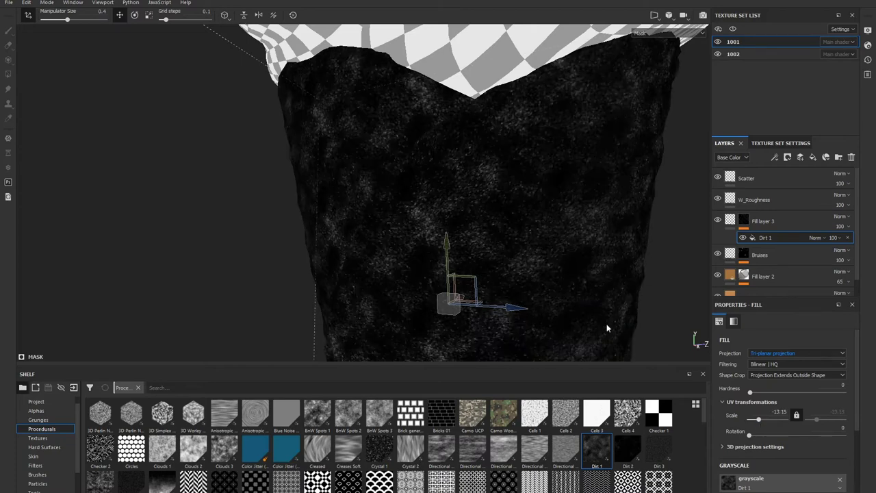
left_click(729, 221)
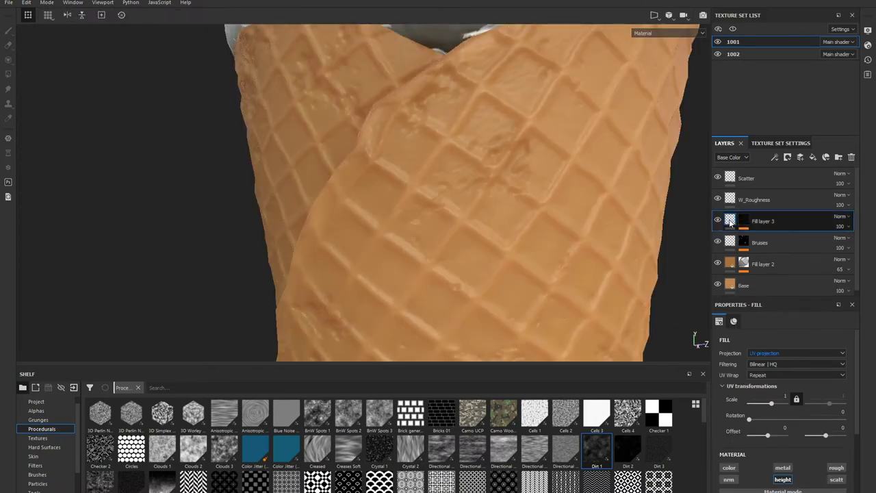
scroll(598, 221, "down", 3)
scroll(598, 221, "up", 5)
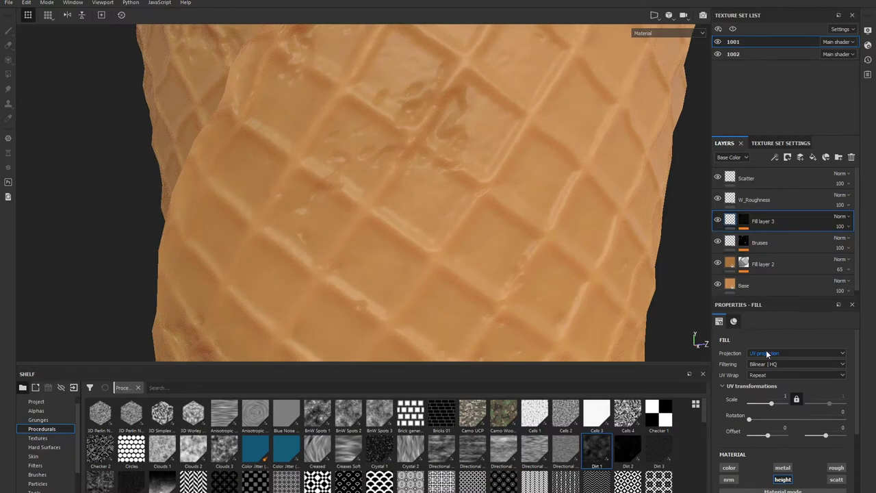
scroll(766, 354, "down", 3)
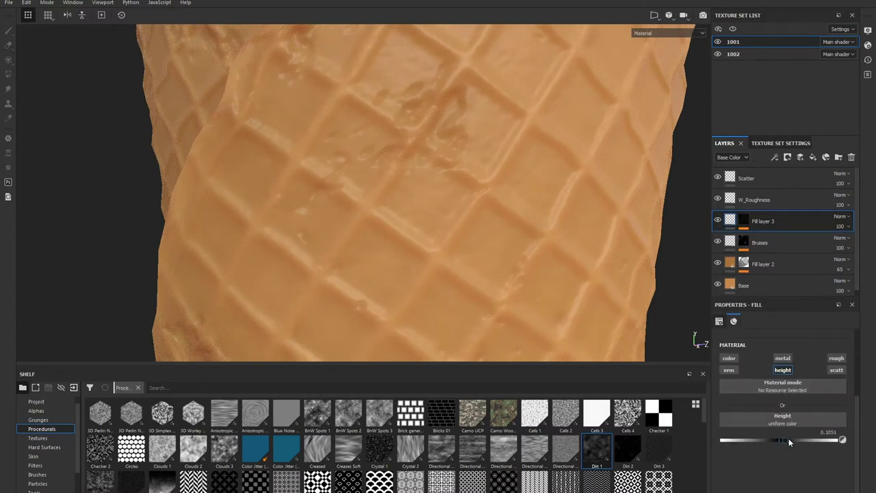
mouse_move(808, 440)
left_mouse_down()
mouse_move(770, 441)
mouse_move(818, 440)
left_mouse_up()
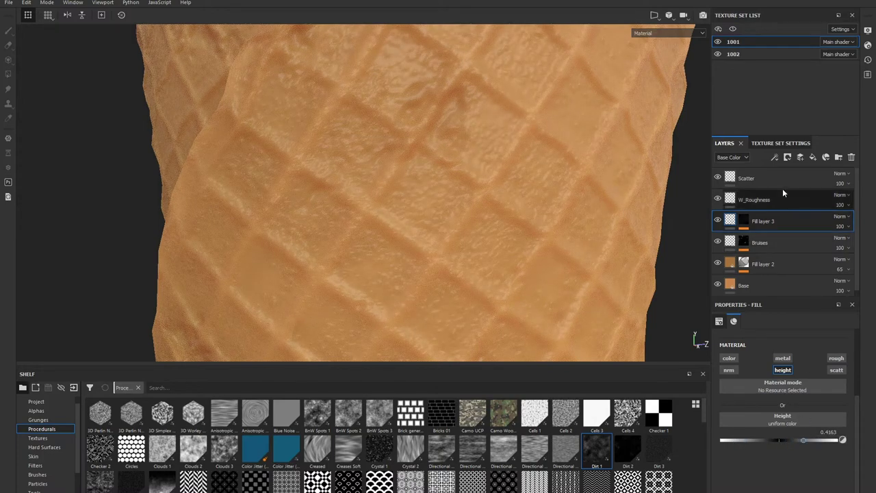
left_click_drag(789, 440, 800, 441)
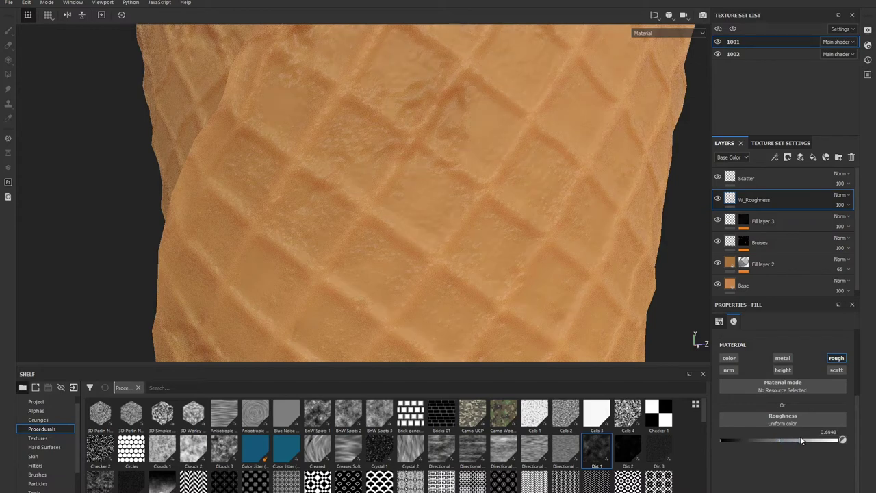
scroll(469, 203, "down", 3)
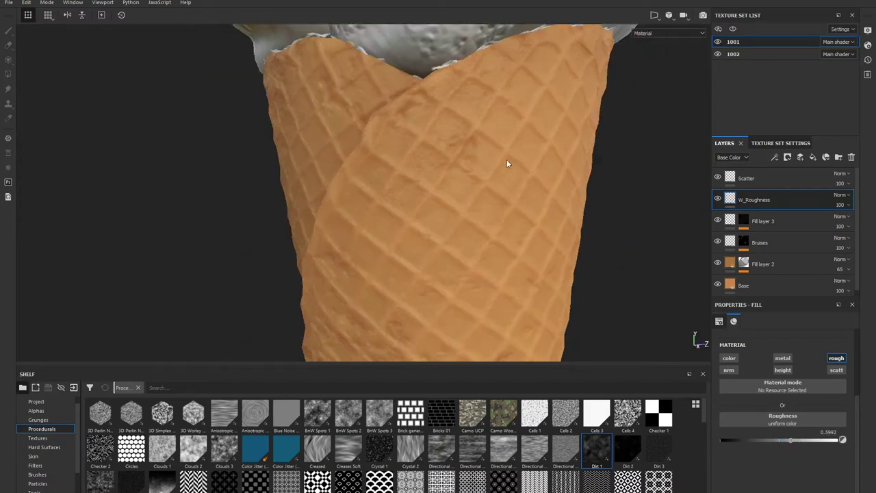
scroll(507, 160, "down", 3)
scroll(545, 188, "down", 2)
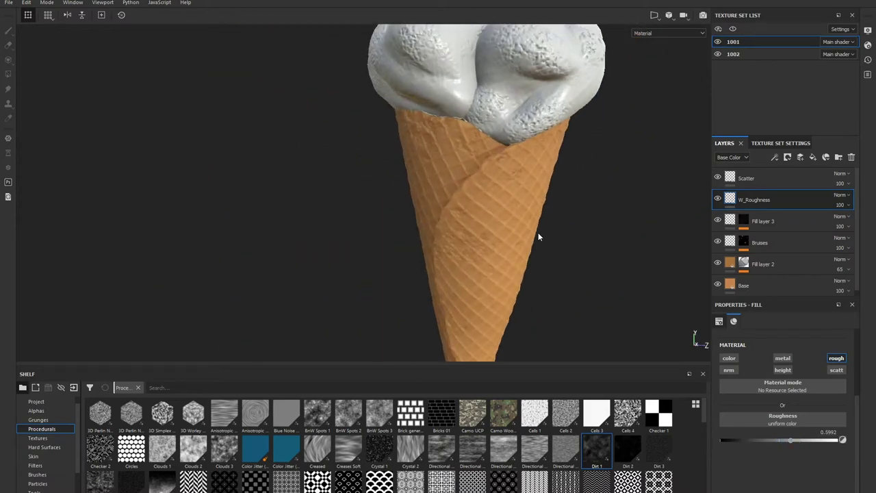
scroll(423, 253, "down", 3)
mouse_move(478, 230)
left_mouse_down("alt")
mouse_move(528, 267)
mouse_move(580, 258)
mouse_move(440, 174)
mouse_move(516, 198)
mouse_move(532, 231)
mouse_move(544, 235)
left_mouse_up("alt")
scroll(532, 237, "up", 2)
scroll(575, 213, "up", 2)
scroll(524, 289, "up", 2)
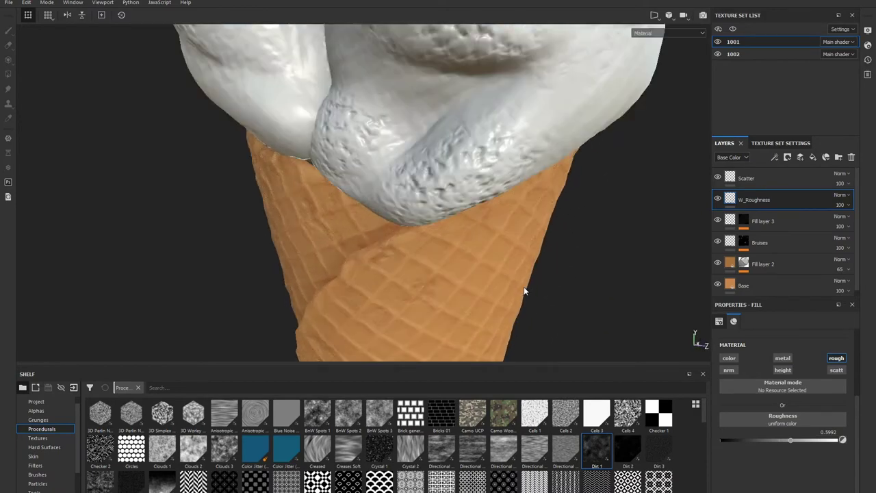
scroll(579, 250, "up", 3)
scroll(579, 249, "down", 3)
scroll(595, 212, "down", 2)
scroll(593, 188, "down", 1)
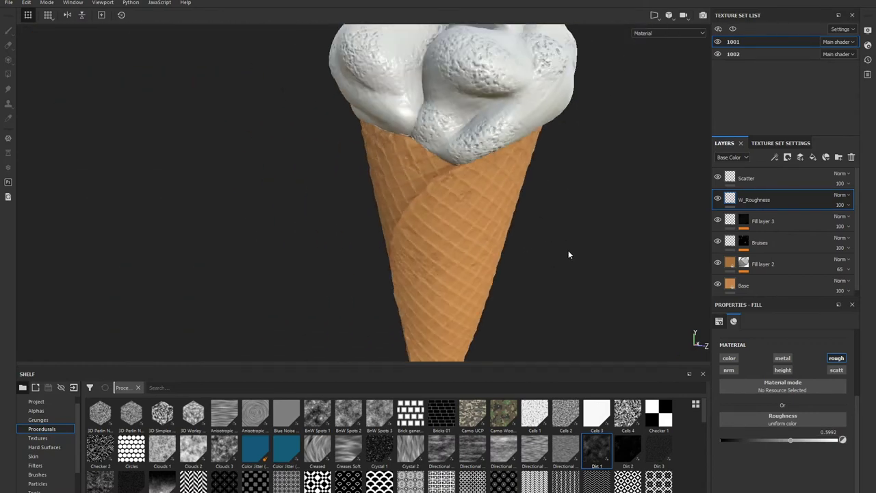
mouse_move(569, 254)
left_mouse_down("alt")
mouse_move(374, 287)
mouse_move(609, 299)
mouse_move(559, 152)
left_mouse_up("alt")
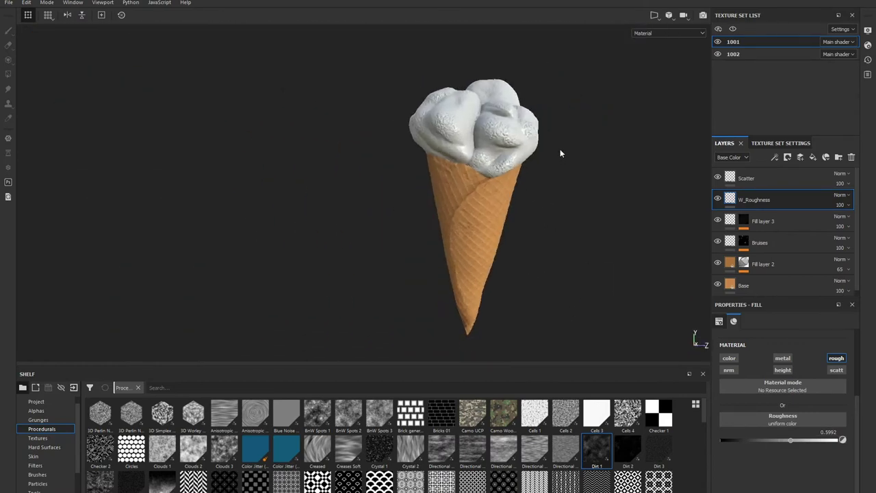
scroll(593, 203, "up", 5)
scroll(594, 202, "down", 5)
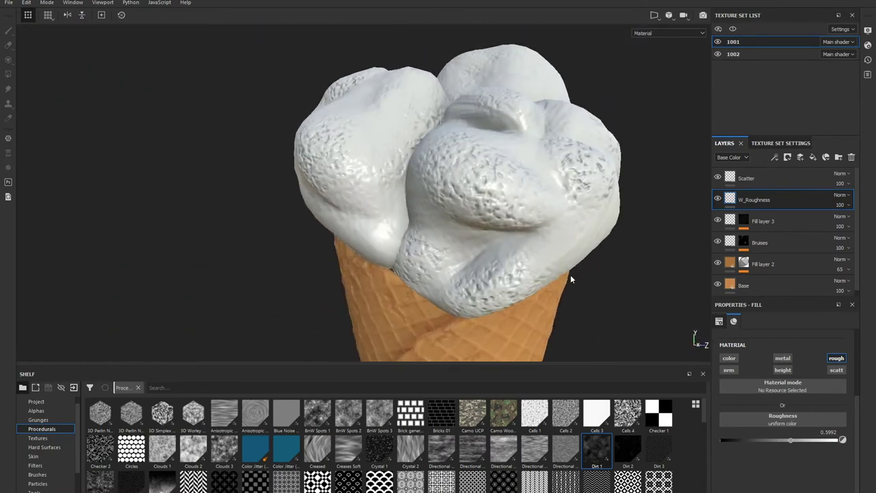
- Toggle texture set 1001's visibility off and on, then make texture set 1002 active
left_click(718, 43)
left_click(718, 42)
double_click(734, 56)
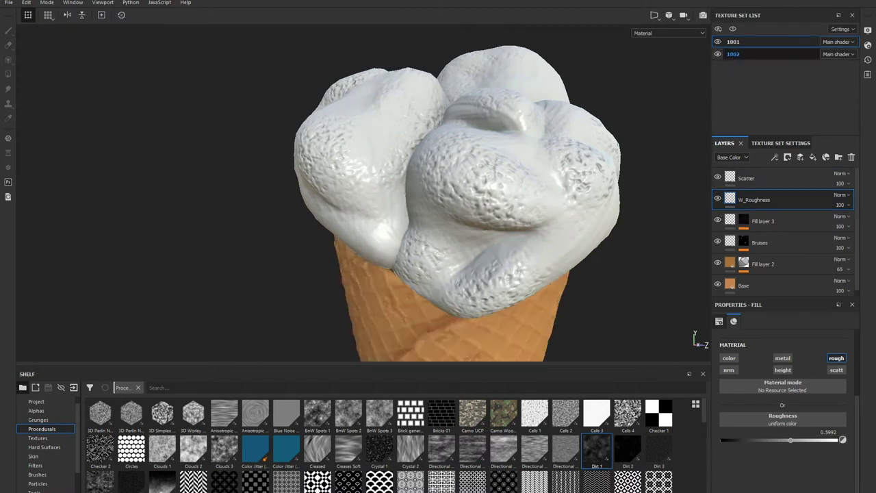
key("Return")
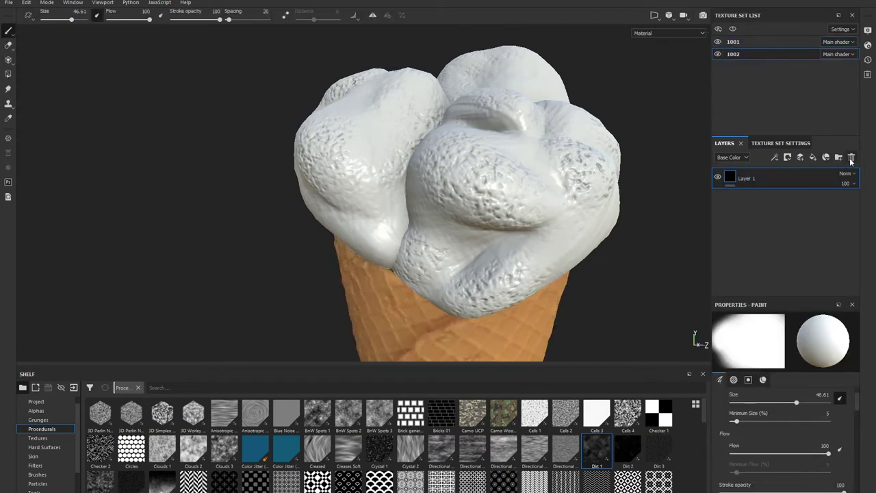
- Delete Layer 1 in texture set 1002 and add a new fill layer
left_click(851, 158)
key("ctrl+shift+f")
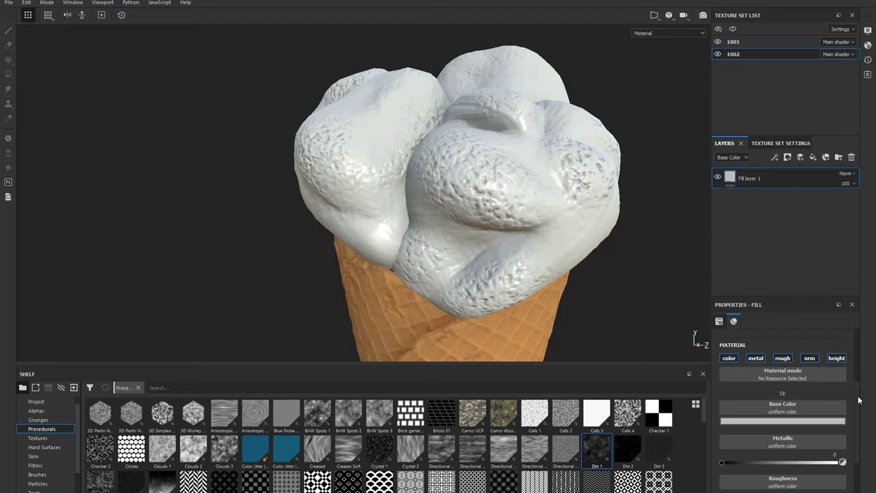
scroll(855, 363, "up", 3)
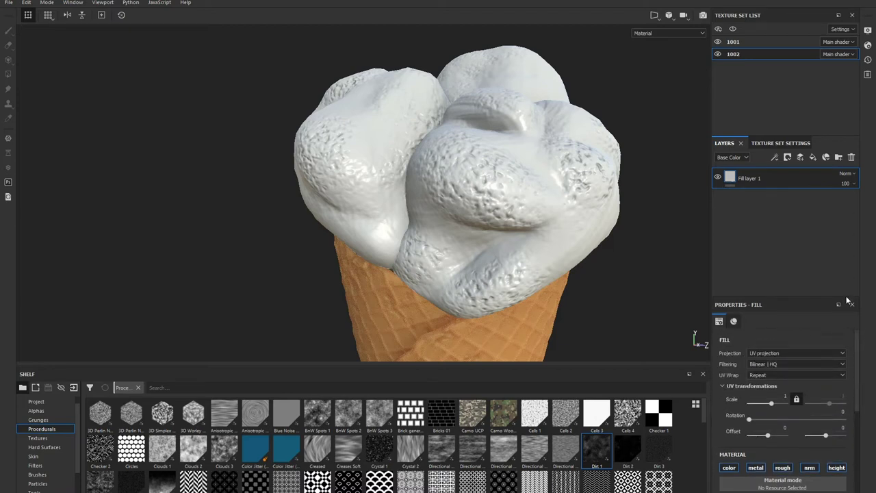
- Add a black mask to Fill layer 1, try a Color selection on the grey ID colour, then remove it
right_click(760, 177)
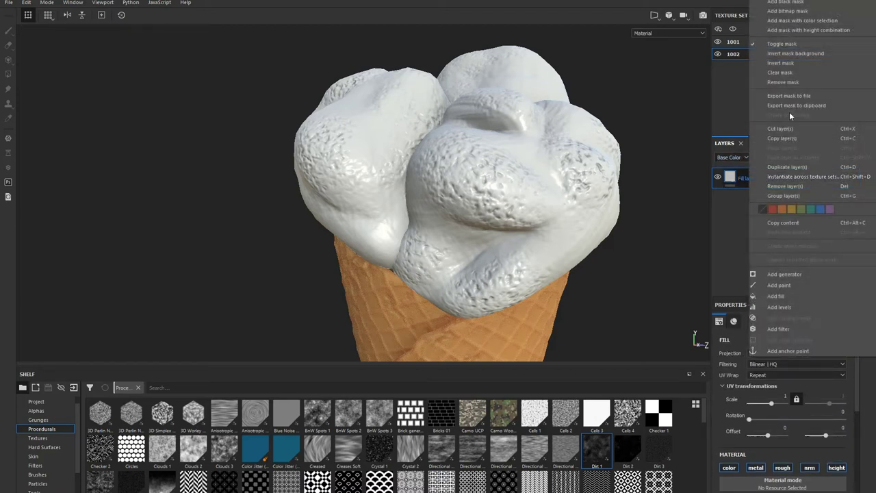
left_click(799, 3)
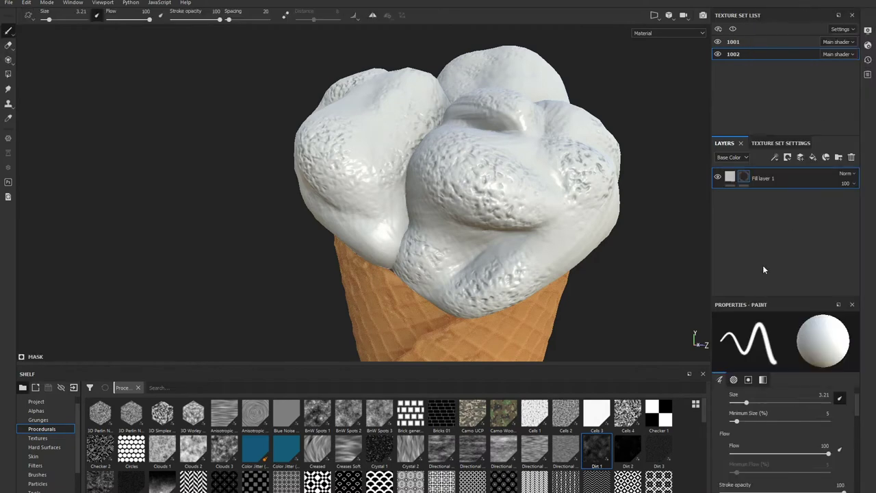
right_click(760, 177)
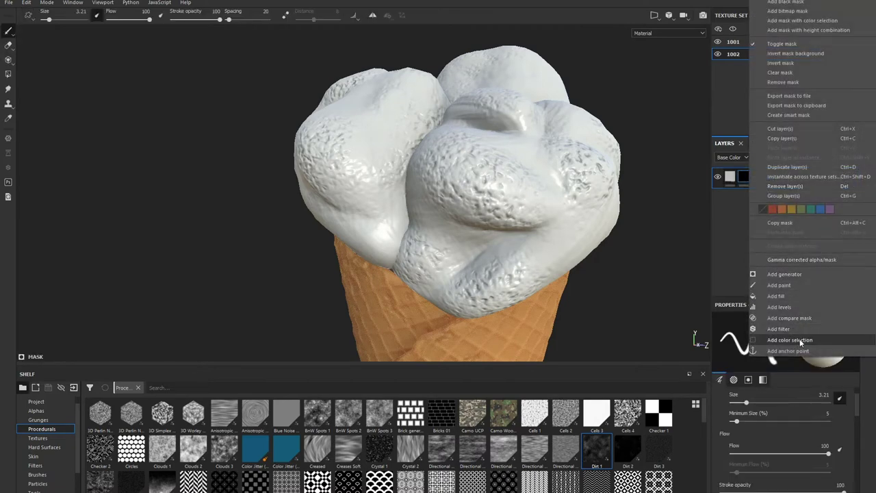
key("Escape")
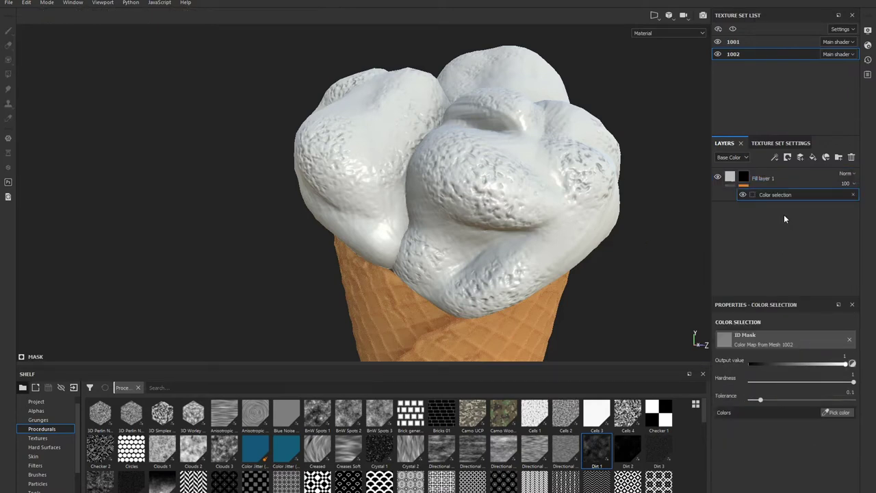
left_click(837, 412)
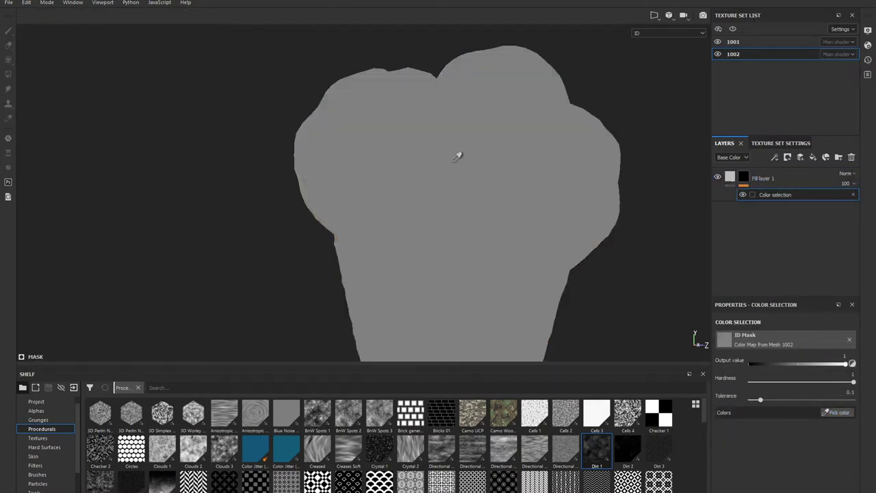
scroll(520, 164, "down", 2)
scroll(579, 172, "down", 2)
left_click(499, 177)
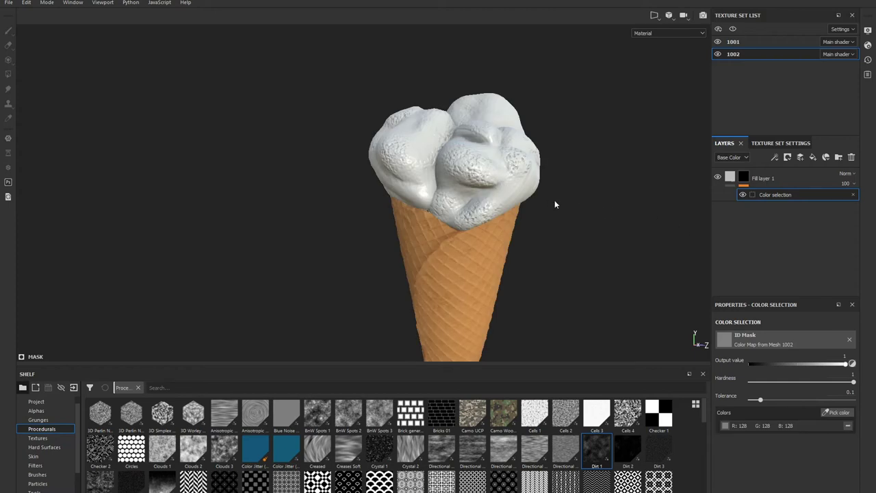
left_click(853, 196)
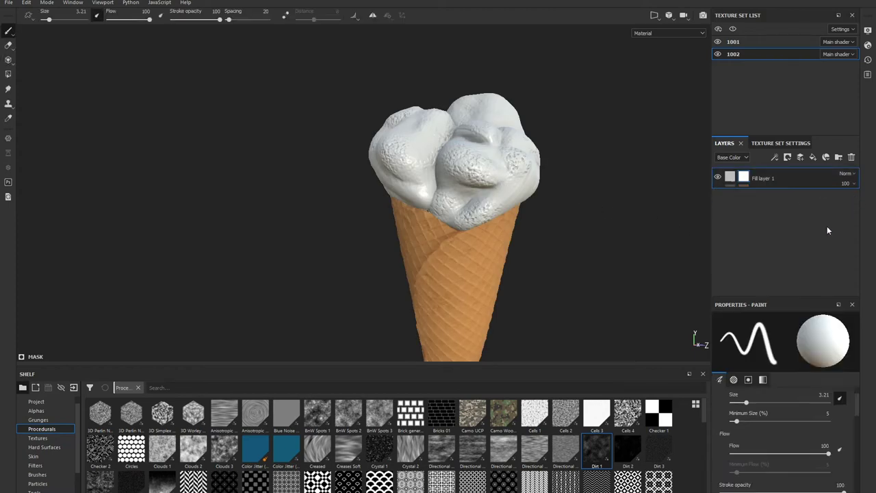
- Orbit to face the scoops and display the mask in a split 2D/3D view
scroll(495, 187, "up", 5)
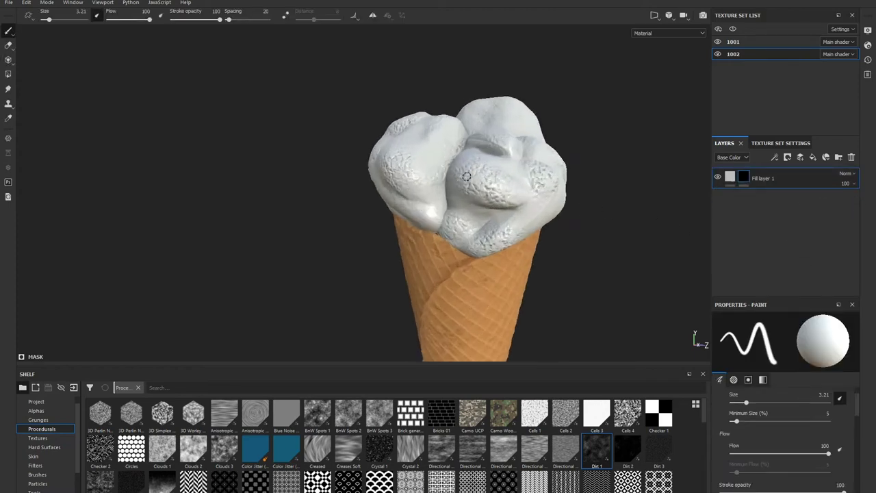
mouse_move(607, 242)
left_mouse_down("alt")
mouse_move(572, 250)
mouse_move(627, 254)
mouse_move(582, 250)
mouse_move(609, 254)
left_mouse_up("alt")
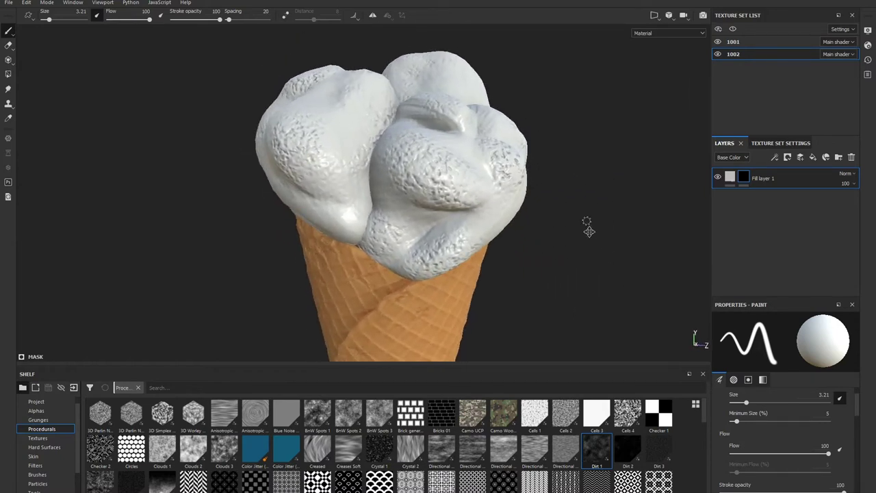
left_click_drag(587, 227, 540, 239, "alt")
scroll(544, 241, "up", 2)
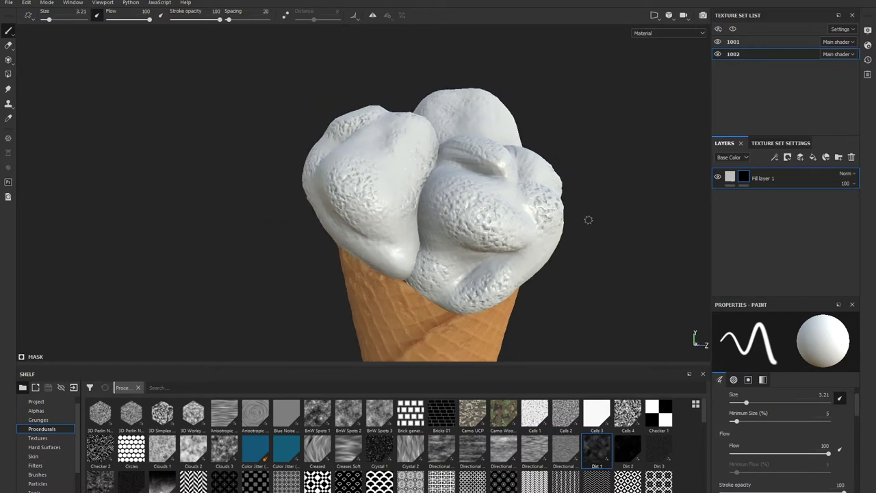
key("c")
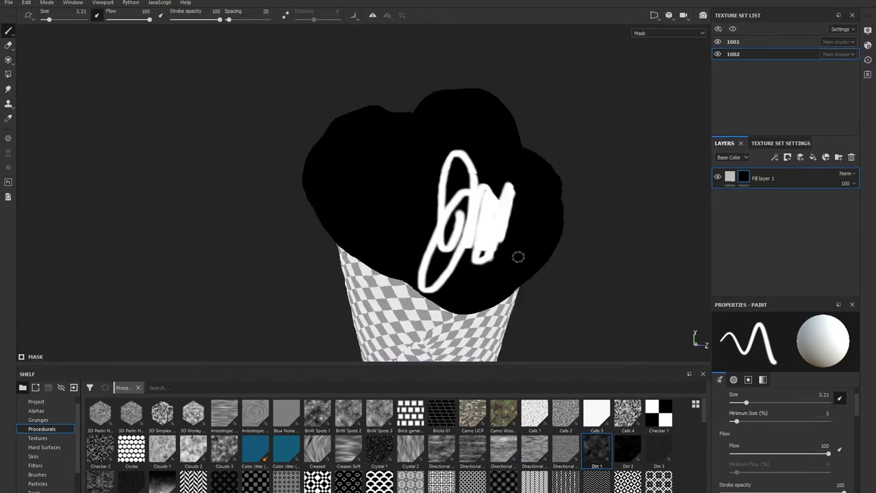
key("F1")
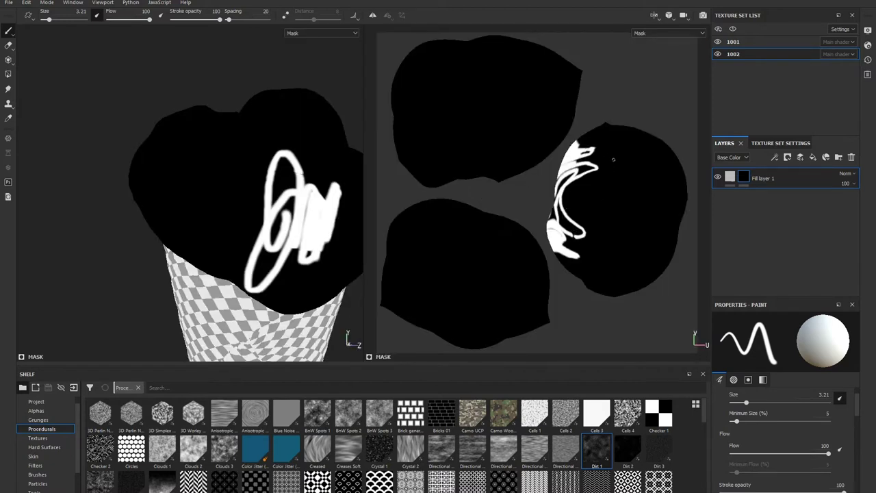
- Paint white into the scoop mask, enlarging the brush to about 54 for broad areas
mouse_move(612, 160)
left_mouse_down()
mouse_move(601, 185)
mouse_move(609, 233)
mouse_move(613, 204)
left_mouse_up()
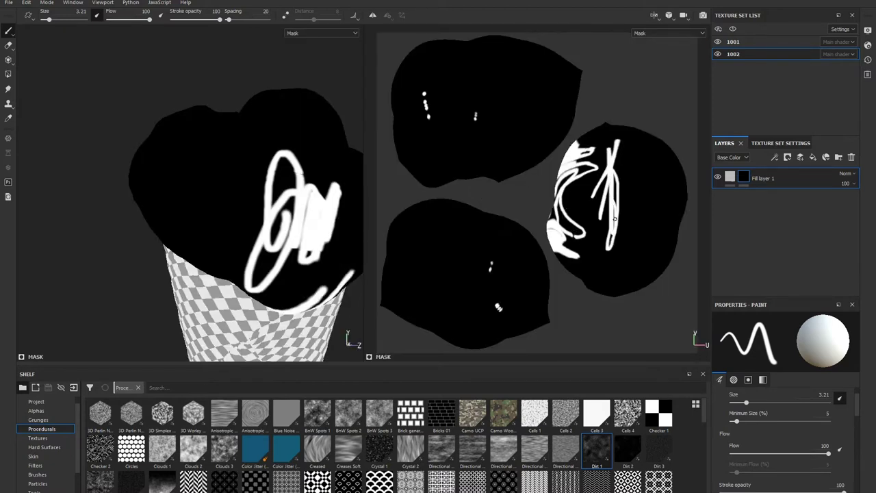
key("ctrl+z")
mouse_move(602, 165)
left_mouse_down()
mouse_move(586, 195)
mouse_move(619, 191)
mouse_move(627, 158)
mouse_move(647, 267)
mouse_move(602, 288)
mouse_move(587, 248)
mouse_move(575, 270)
mouse_move(564, 236)
mouse_move(573, 205)
left_mouse_up()
scroll(609, 226, "up", 1)
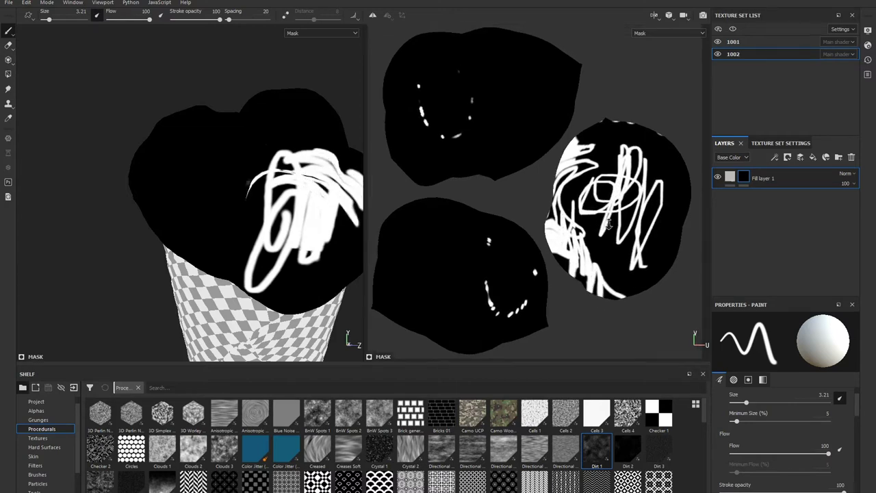
scroll(608, 225, "down", 1)
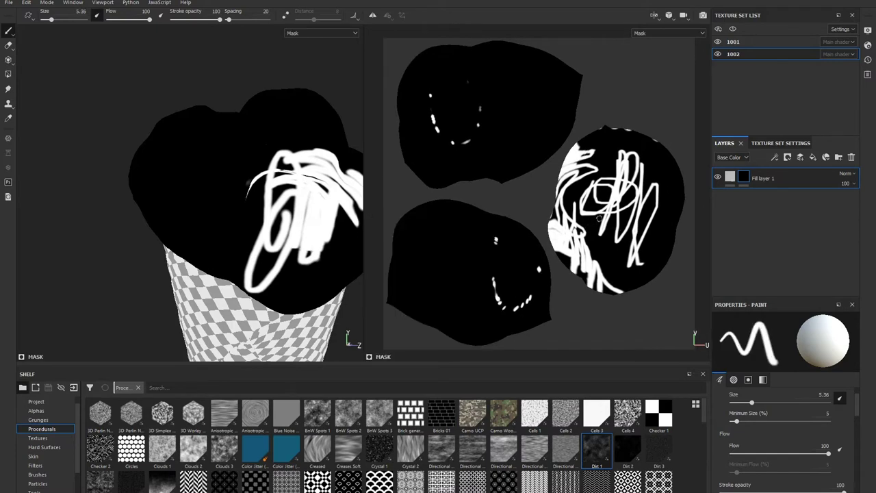
right_click_drag(599, 221, 644, 221, "ctrl")
mouse_move(644, 260)
left_mouse_down()
mouse_move(649, 233)
mouse_move(607, 225)
mouse_move(605, 149)
mouse_move(586, 211)
mouse_move(612, 235)
mouse_move(631, 225)
left_mouse_up()
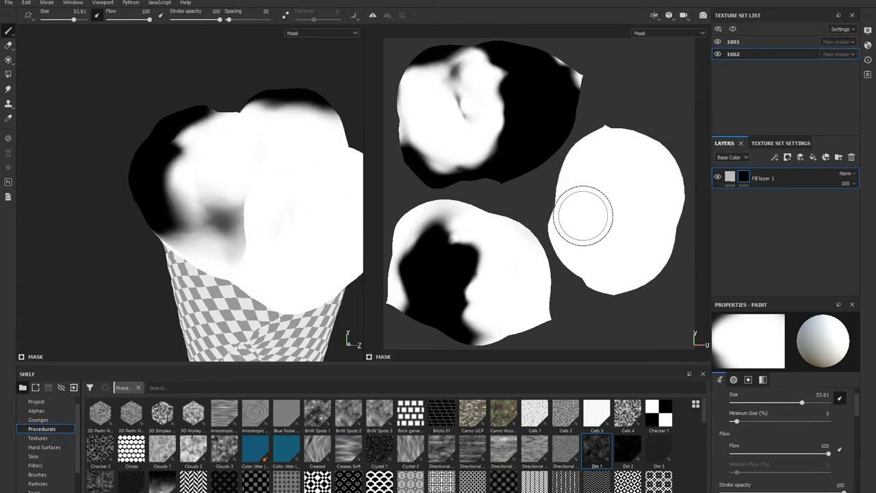
- Shrink the brush to about 25 and paint black over the left and top scoops
right_click_drag(593, 196, 573, 197, "ctrl")
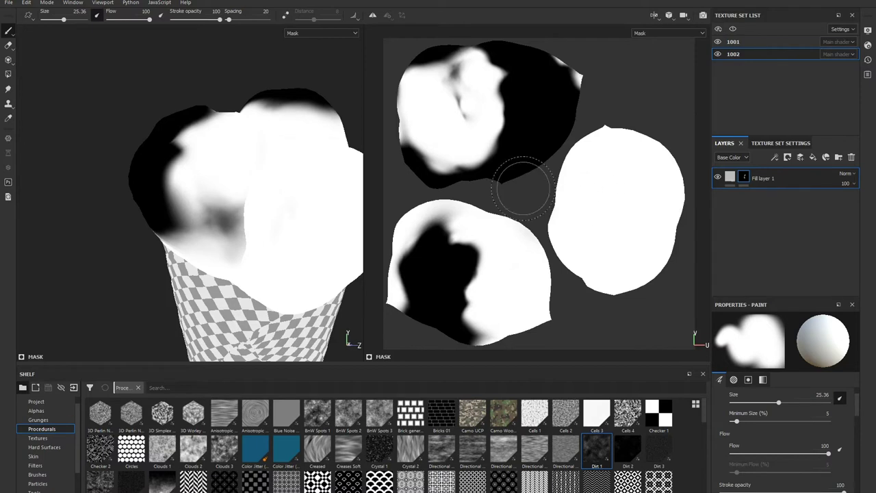
scroll(513, 162, "down", 2)
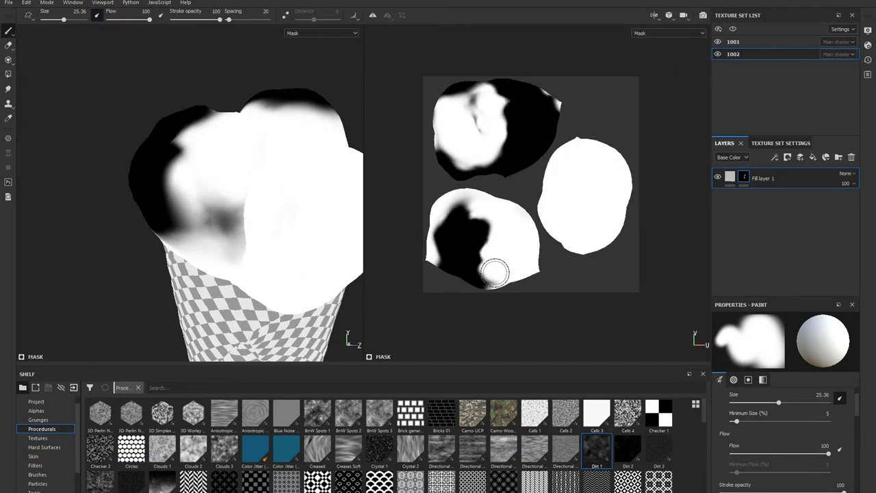
scroll(786, 456, "down", 10)
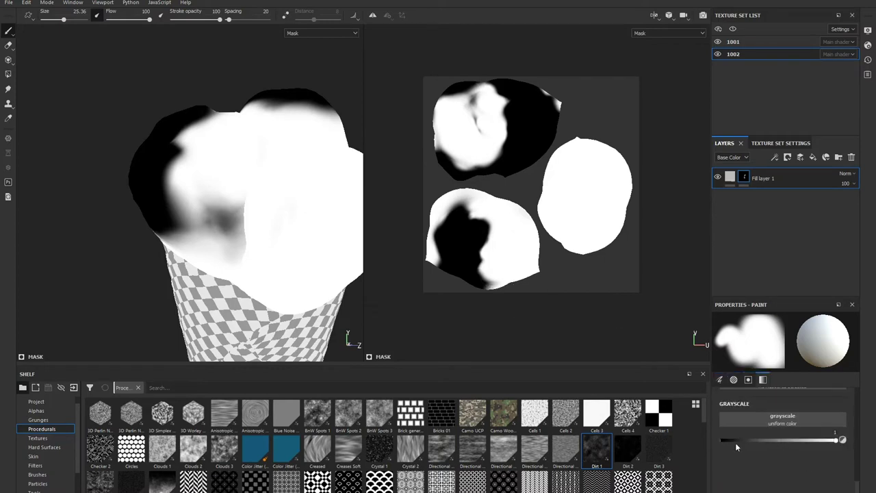
left_click(724, 440)
left_click_drag(488, 294, 521, 268)
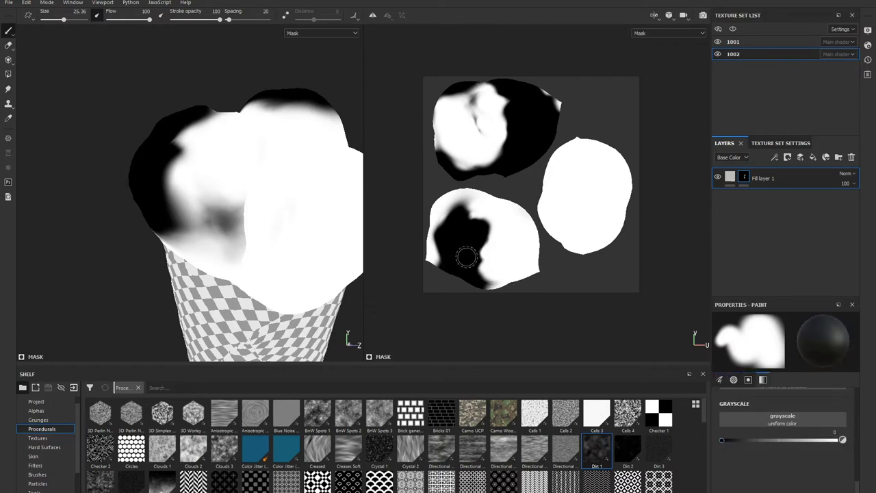
key("ctrl+z")
key("ctrl+z")
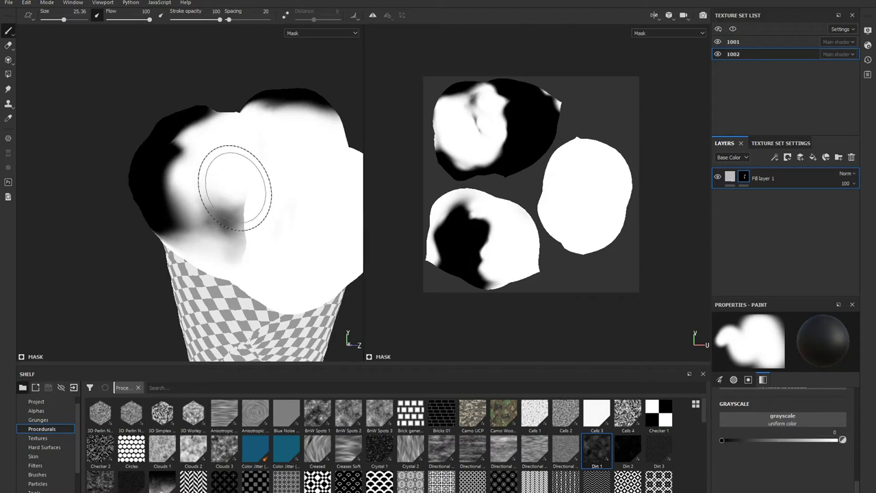
mouse_move(230, 176)
left_mouse_down()
mouse_move(281, 98)
mouse_move(321, 110)
left_mouse_up()
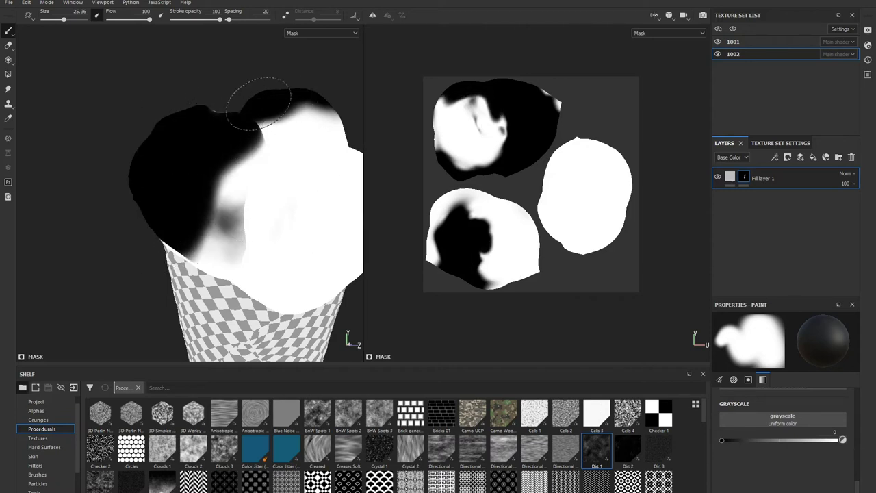
mouse_move(462, 110)
left_mouse_down()
mouse_move(456, 141)
mouse_move(487, 161)
left_mouse_up()
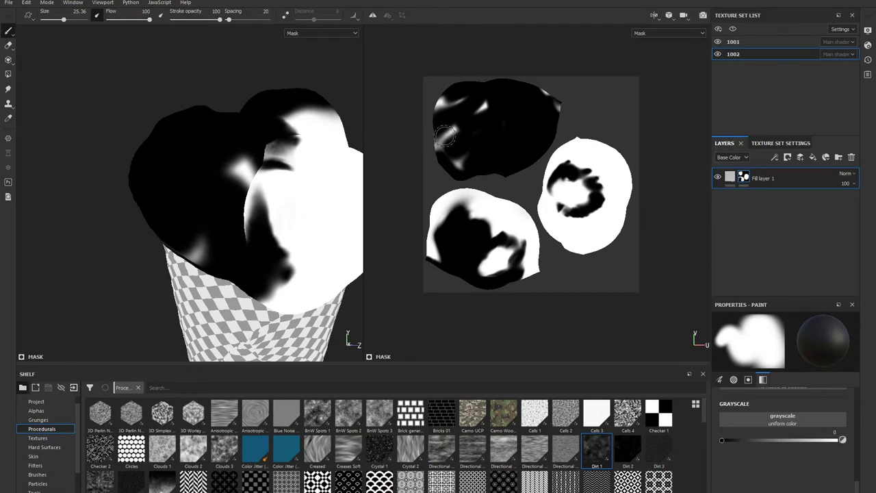
key("ctrl+z")
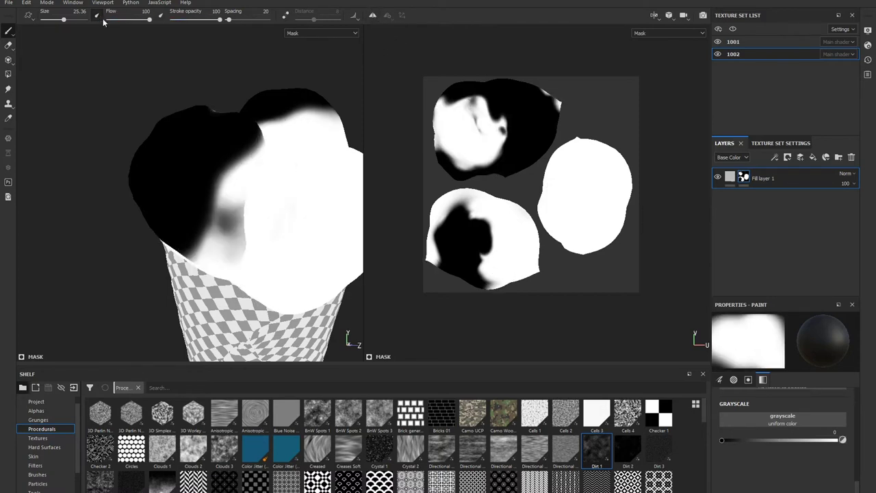
- Paint the lower-left and upper-left scoop islands black, covering the remaining white patches
left_click_drag(563, 152, 604, 213)
key("ctrl+z")
left_click_drag(454, 236, 437, 217)
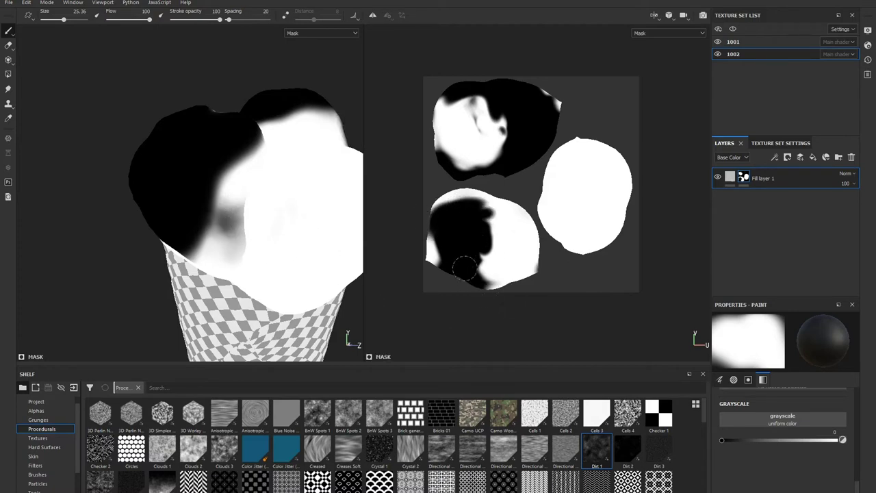
left_click_drag(464, 267, 448, 199)
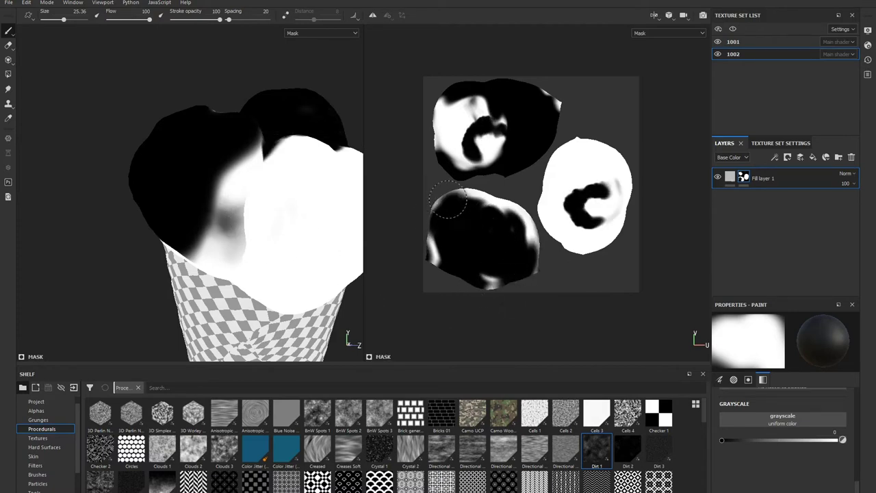
left_click_drag(593, 181, 576, 205)
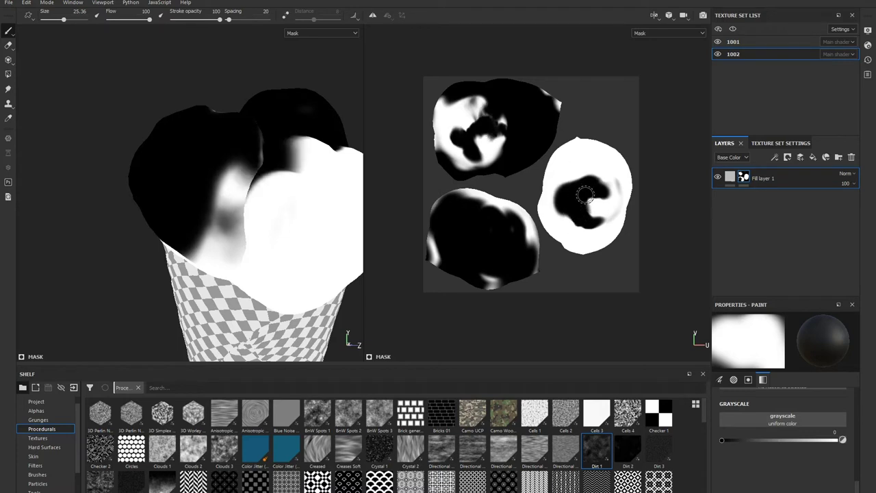
left_click_drag(578, 207, 447, 241, "alt")
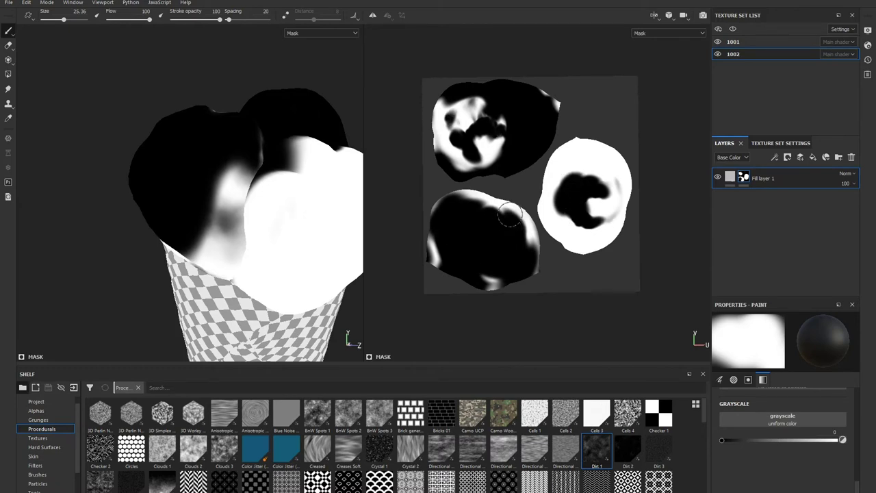
left_click_drag(509, 217, 491, 235)
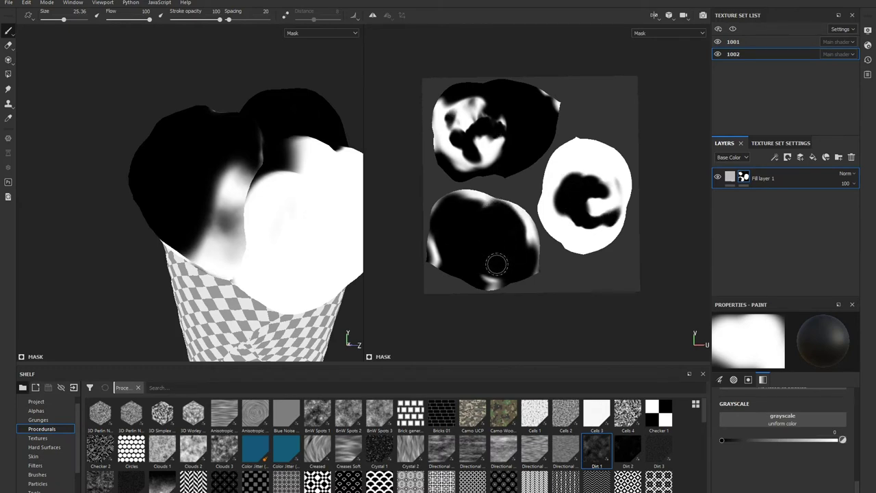
left_click_drag(497, 125, 505, 144)
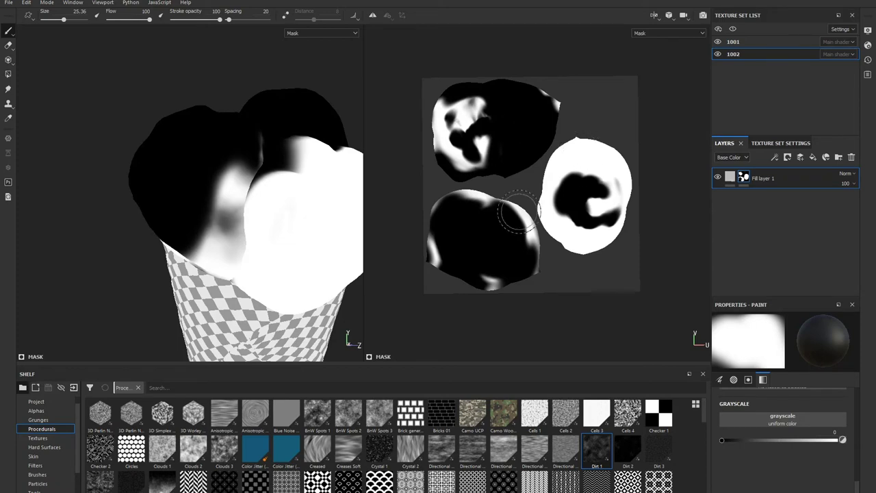
scroll(264, 219, "down", 2)
scroll(264, 205, "up", 3)
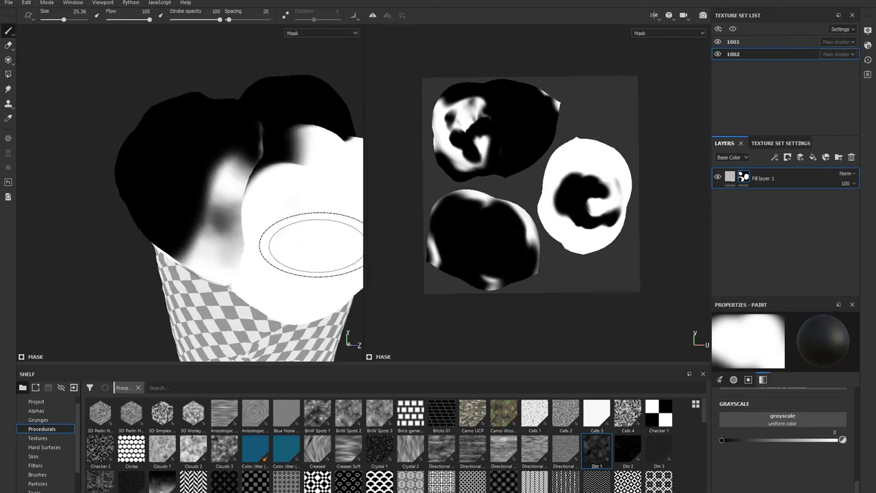
scroll(678, 241, "down", 2)
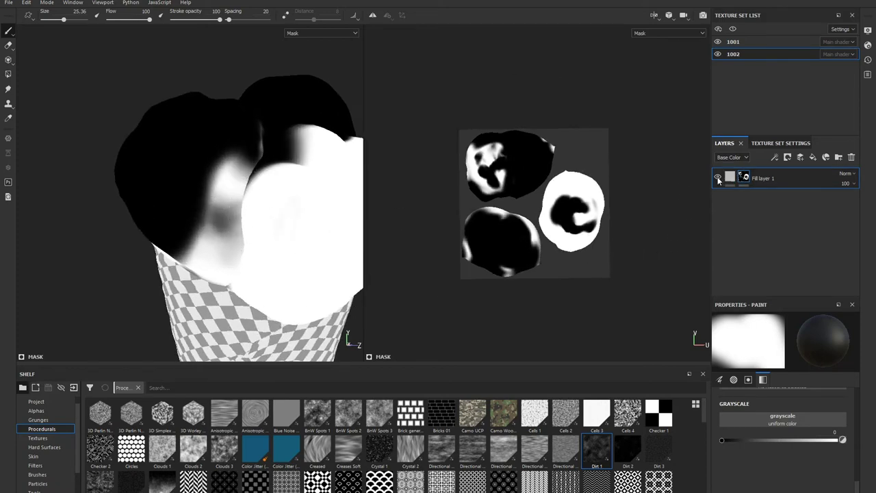
- Set Fill layer 1's base colour to pale cream-yellow, about R 1.0, G 0.88, B 0.51
left_click(738, 179)
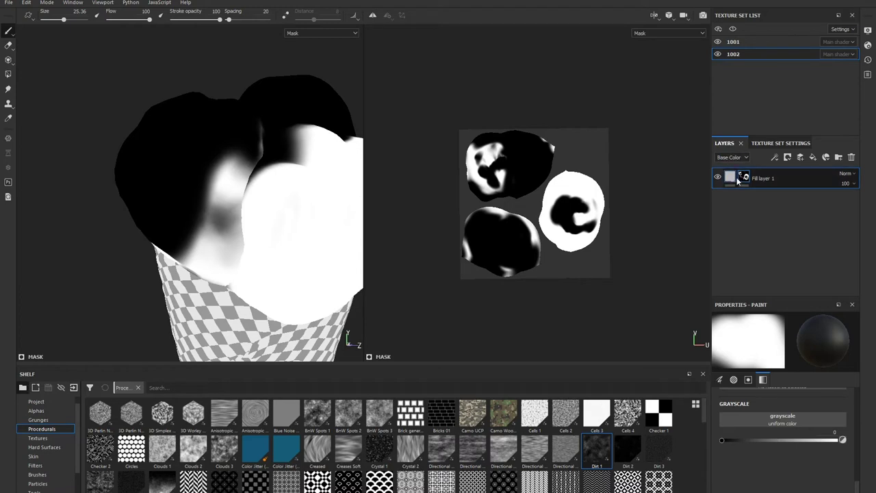
left_click(730, 176)
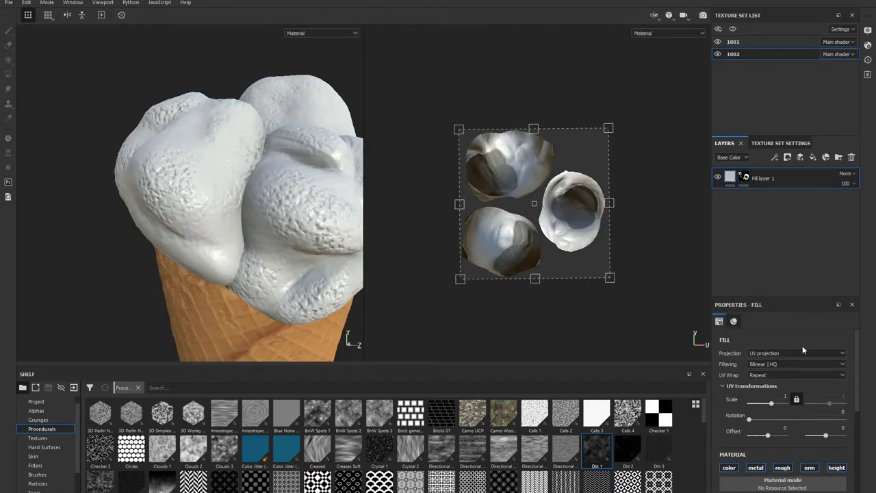
left_click_drag(854, 338, 864, 430)
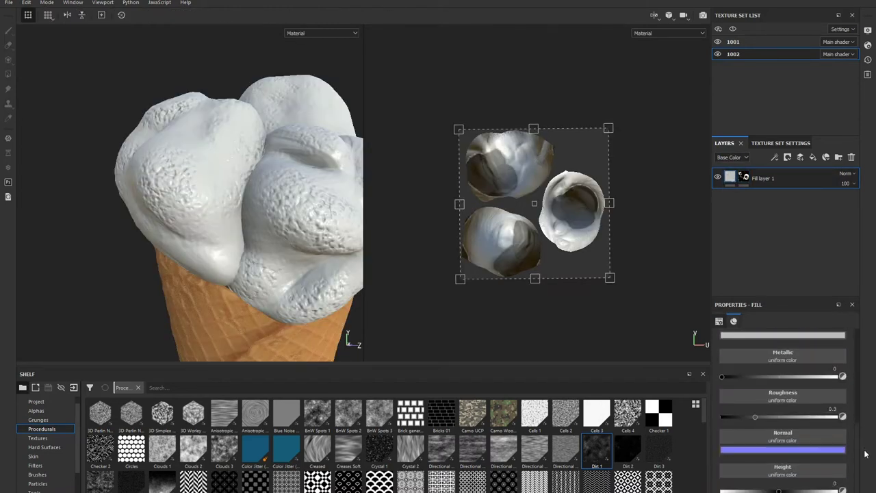
left_click_drag(863, 432, 863, 382)
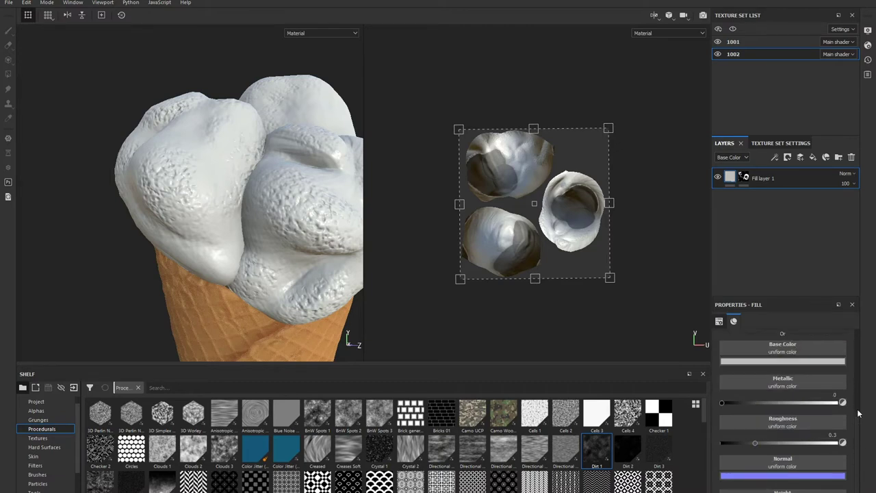
left_click(780, 428)
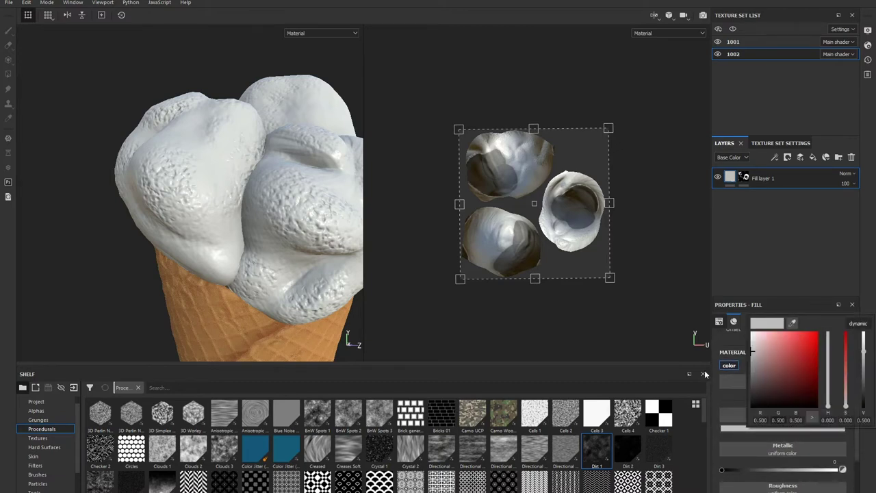
left_click_drag(827, 404, 846, 395)
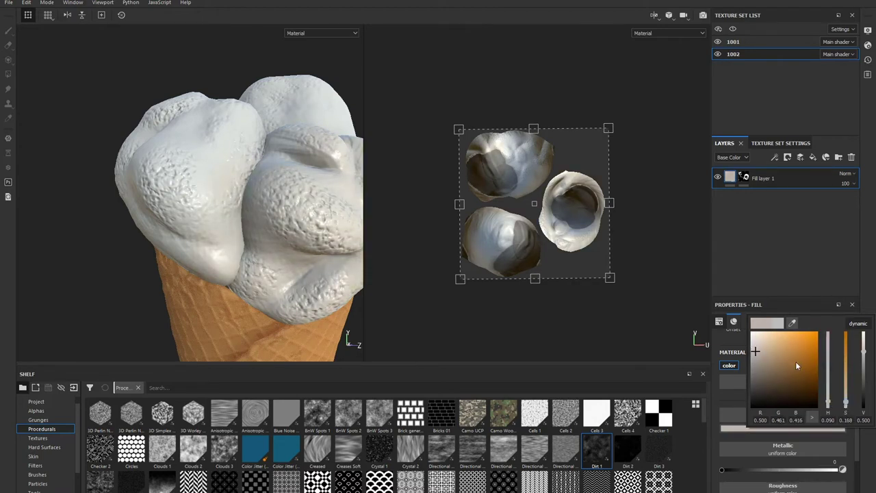
left_click_drag(796, 365, 770, 333)
left_click_drag(828, 404, 828, 403)
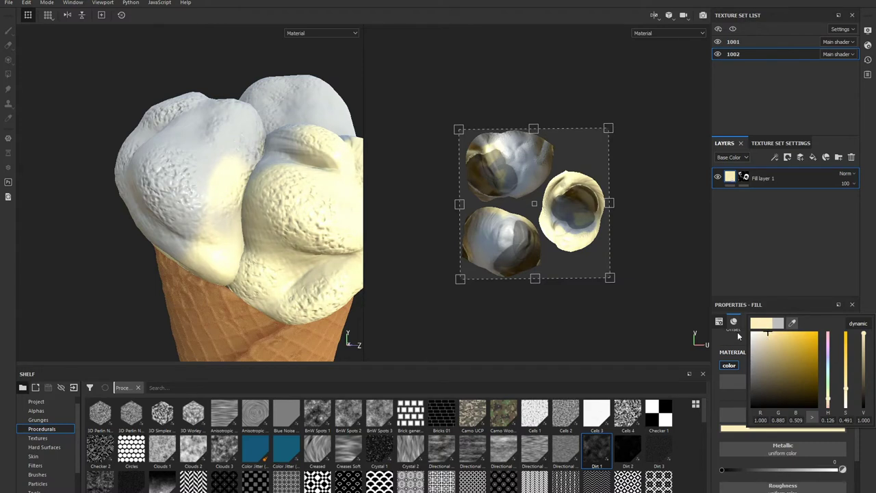
left_click(312, 198)
scroll(321, 138, "down", 3)
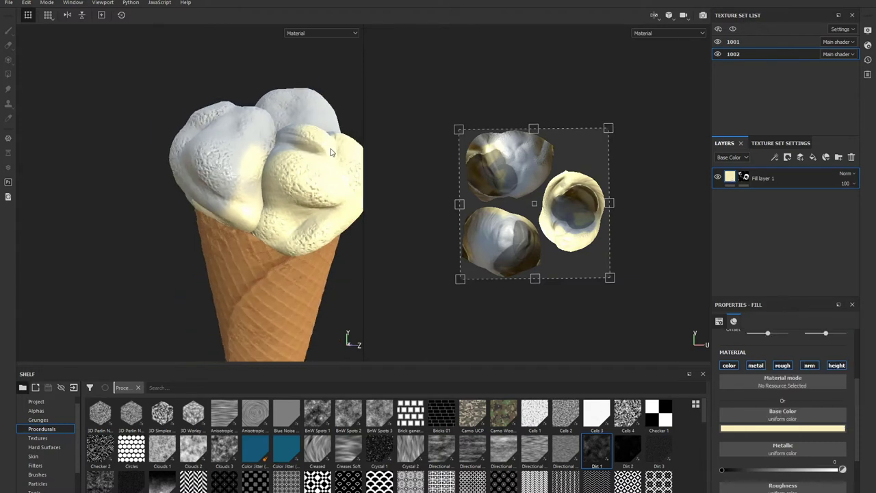
key("F2")
scroll(529, 233, "up", 2)
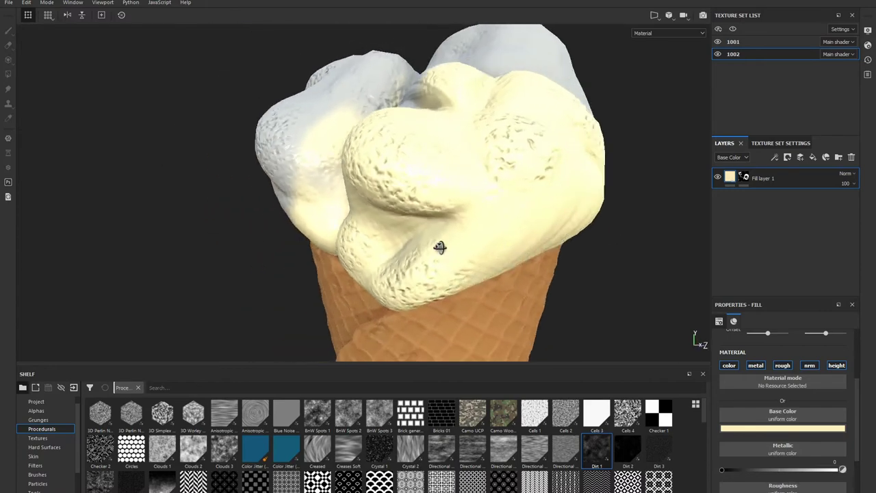
- Add a Scattering channel to texture set 1002, removing a mistaken Specular, and add a fill layer
mouse_move(562, 222)
left_mouse_down("alt")
mouse_move(551, 238)
mouse_move(579, 253)
left_mouse_up("alt")
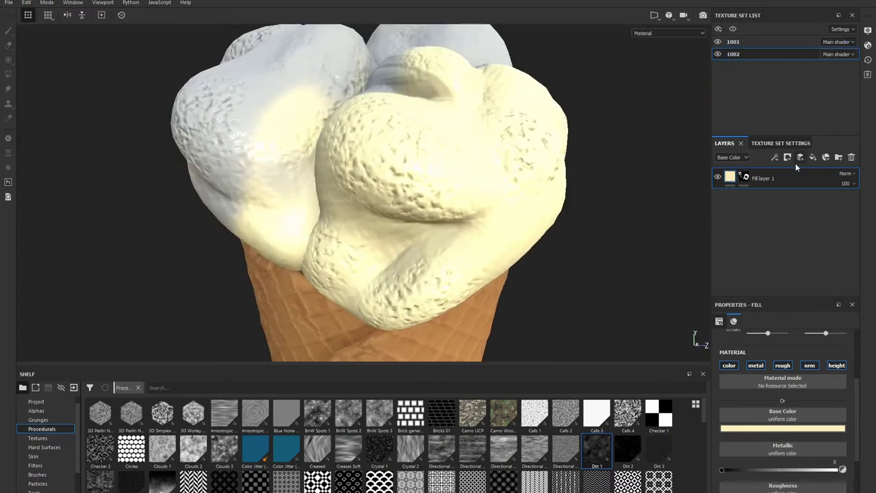
left_click(781, 143)
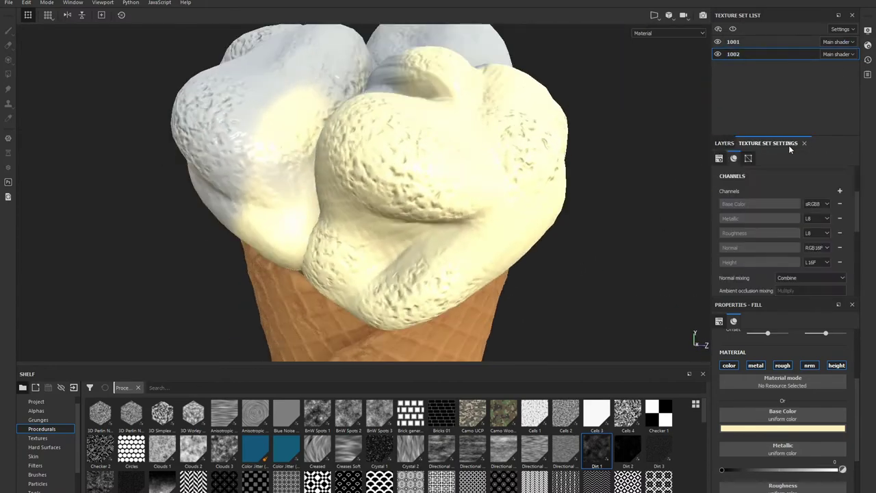
left_click(839, 191)
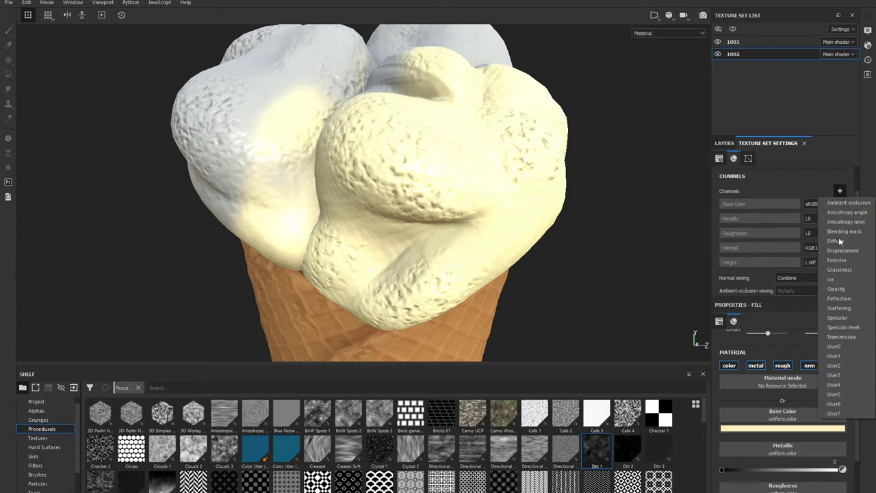
left_click(837, 317)
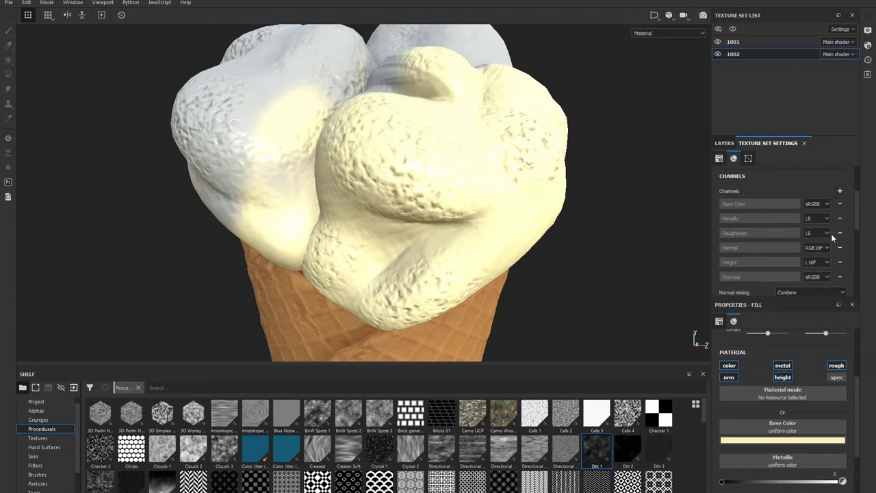
left_click(840, 277)
left_click(839, 191)
left_click(842, 313)
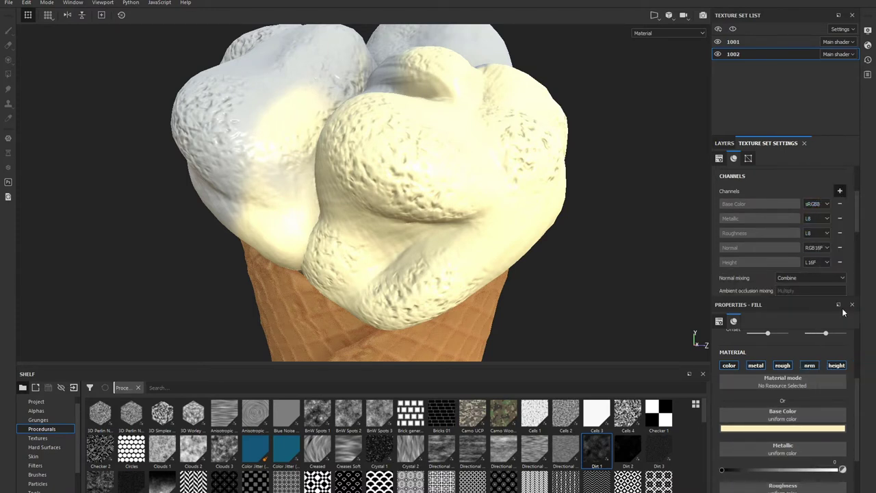
left_click(724, 143)
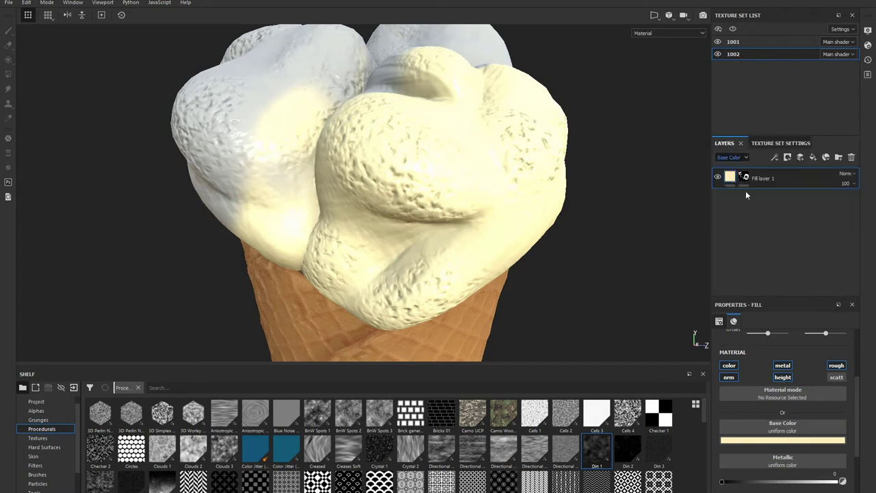
left_click(812, 158)
type("Sca")
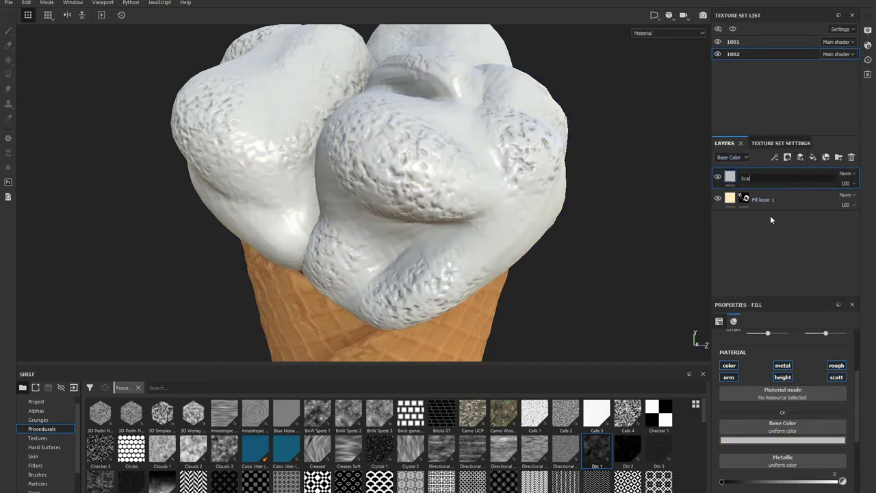
type("tter")
key("Return")
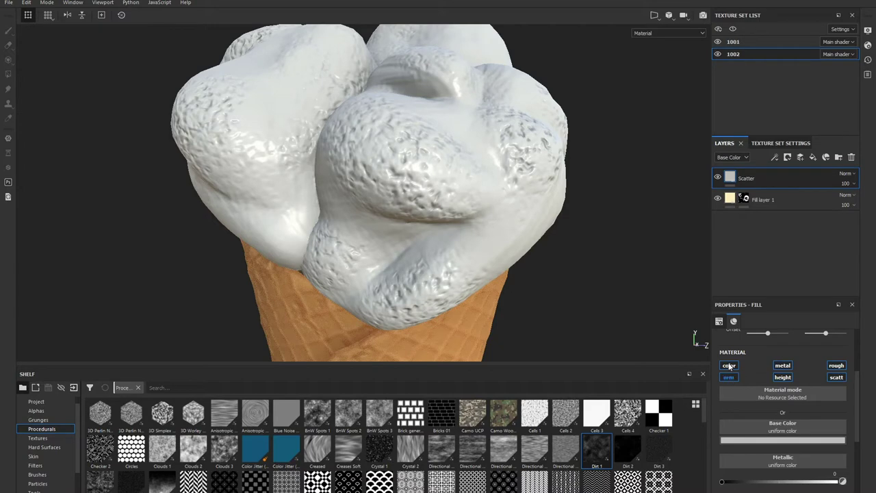
left_click(730, 366)
left_click(782, 365)
left_click(837, 365)
left_click(836, 377)
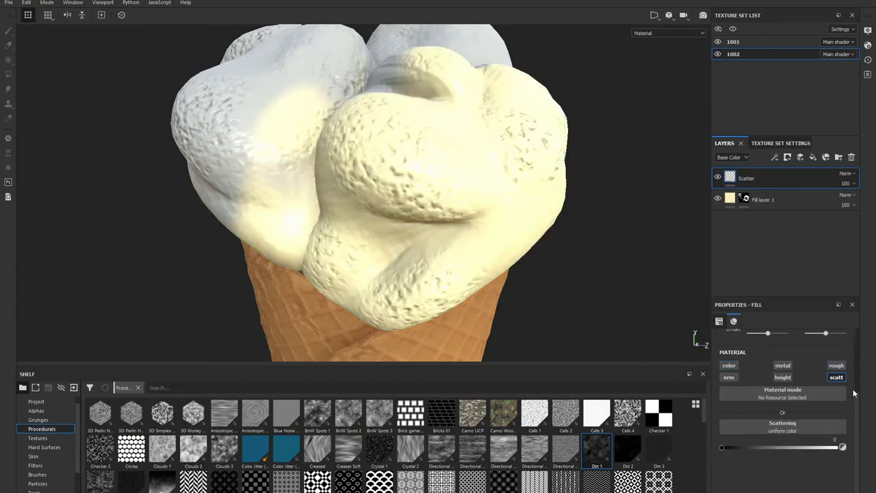
left_click_drag(801, 449, 860, 453)
scroll(562, 239, "down", 5)
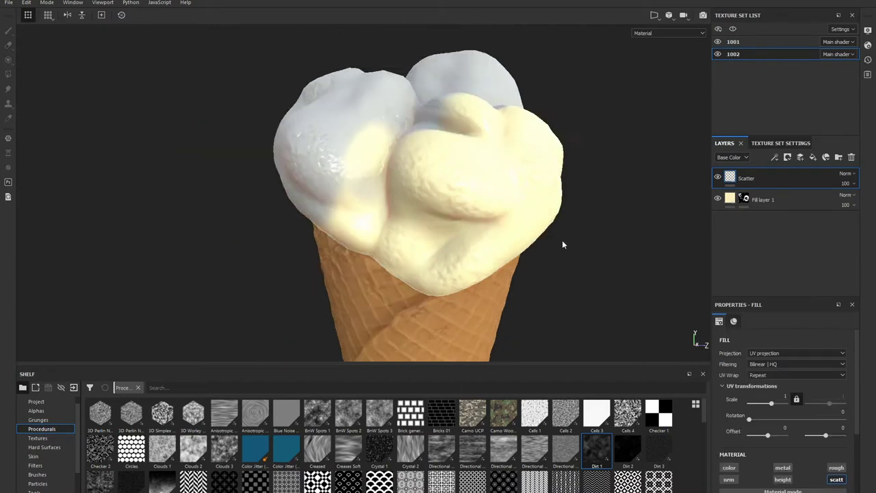
scroll(573, 267, "down", 3)
mouse_move(602, 248)
left_mouse_down("alt")
mouse_move(549, 276)
mouse_move(430, 205)
mouse_move(661, 228)
left_mouse_up("alt")
left_click(773, 200)
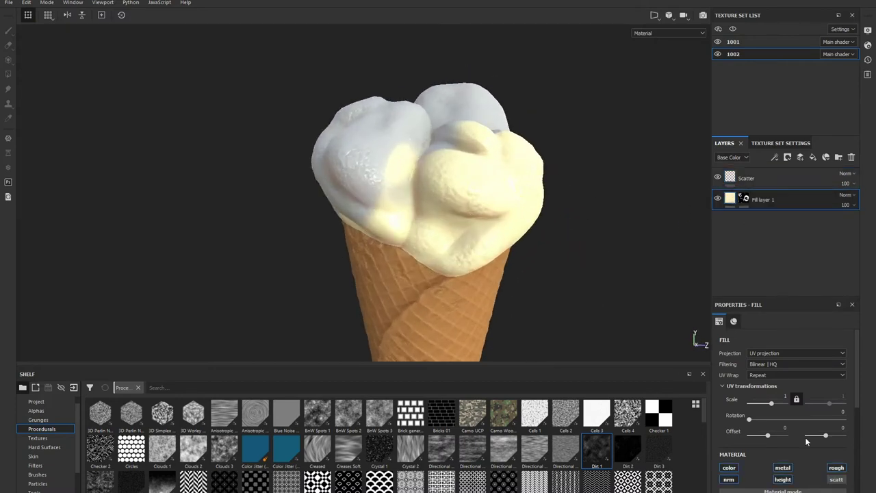
left_click_drag(861, 422, 870, 464)
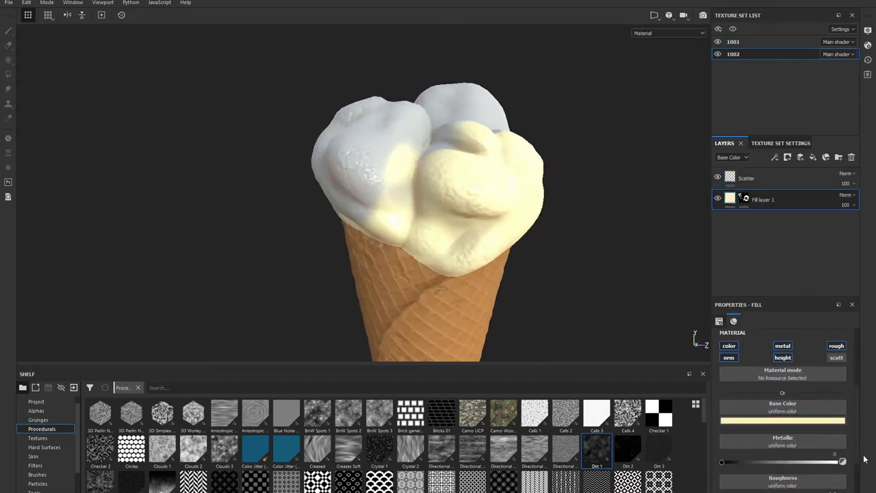
scroll(798, 405, "down", 1)
left_click(806, 404)
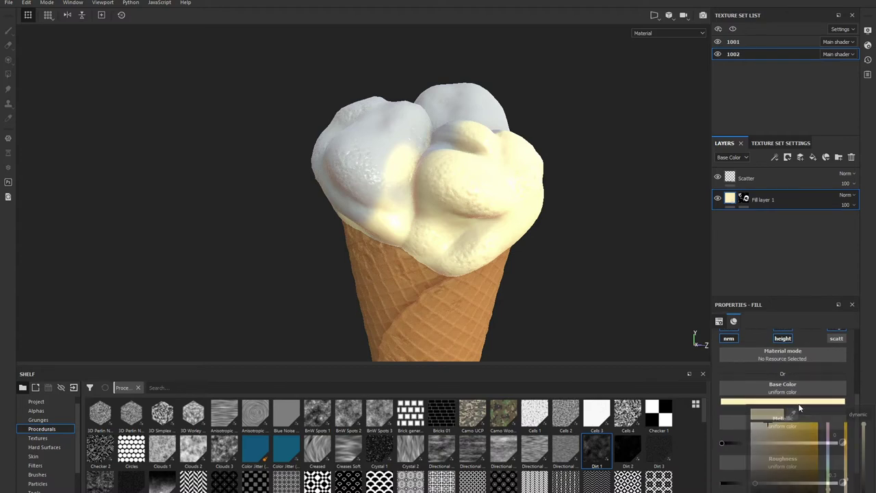
mouse_move(581, 288)
left_mouse_down("alt")
mouse_move(613, 304)
mouse_move(613, 266)
mouse_move(620, 282)
left_mouse_up("alt")
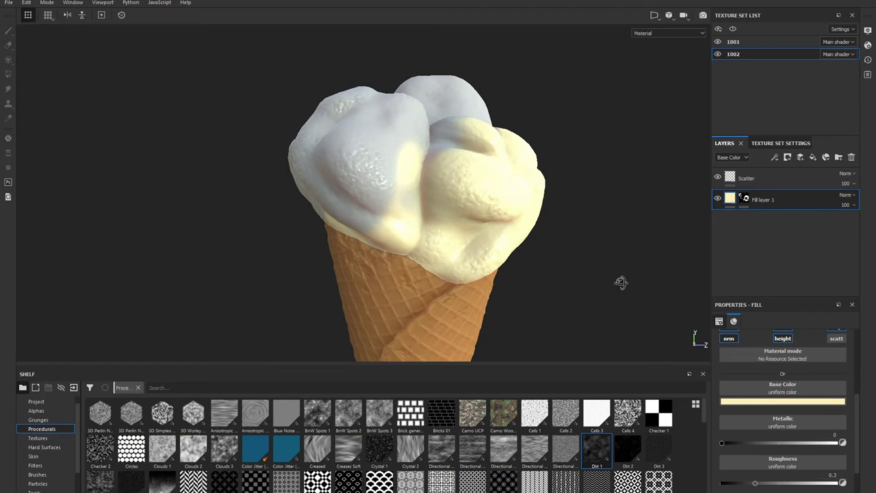
- Paint Fill layer 1's mask with grayscale 1 over the front scoop, covering its remaining black patch
left_click(743, 198)
mouse_move(489, 157)
left_mouse_down()
mouse_move(467, 140)
mouse_move(442, 191)
mouse_move(380, 174)
mouse_move(369, 250)
left_mouse_up()
left_click(839, 439)
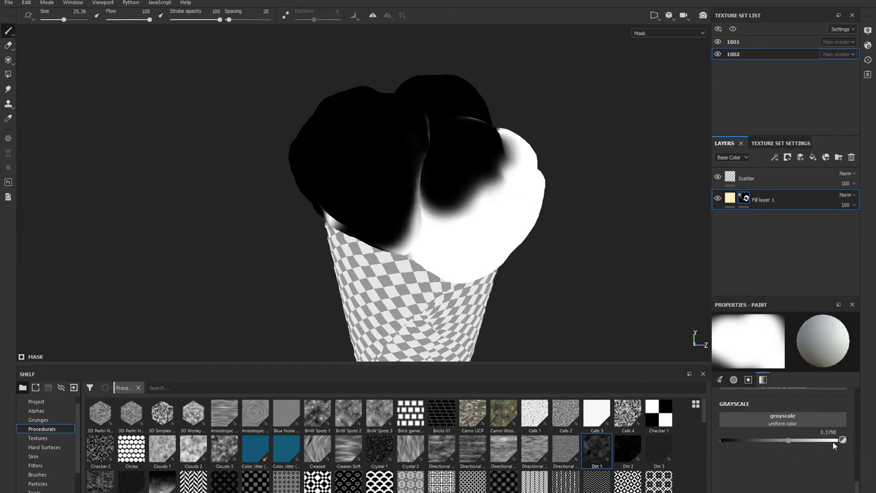
mouse_move(440, 185)
left_mouse_down()
mouse_move(438, 154)
mouse_move(470, 172)
mouse_move(518, 157)
mouse_move(519, 148)
left_mouse_up()
mouse_move(573, 171)
left_mouse_down("alt")
mouse_move(498, 162)
mouse_move(483, 200)
mouse_move(290, 212)
mouse_move(303, 229)
left_mouse_up("alt")
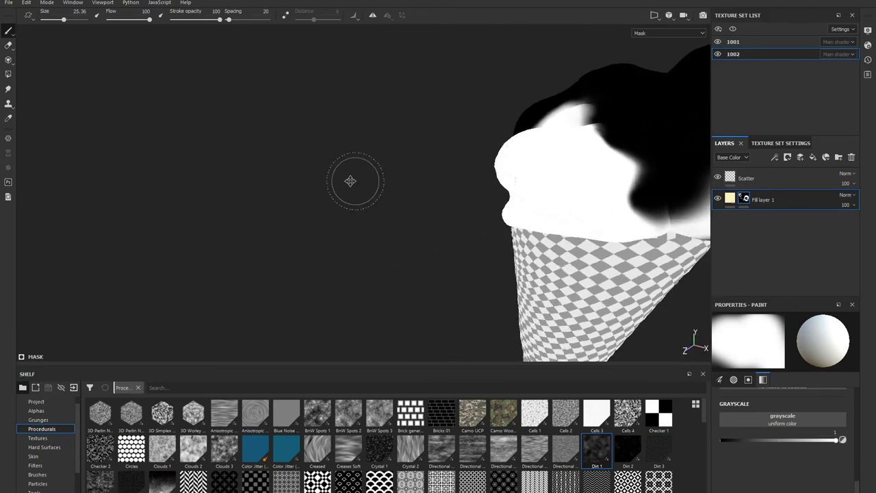
left_click_drag(350, 180, 106, 223, "alt")
mouse_move(333, 235)
left_mouse_down()
mouse_move(319, 162)
mouse_move(329, 235)
mouse_move(335, 231)
mouse_move(271, 209)
mouse_move(342, 231)
mouse_move(243, 164)
mouse_move(336, 163)
left_mouse_up()
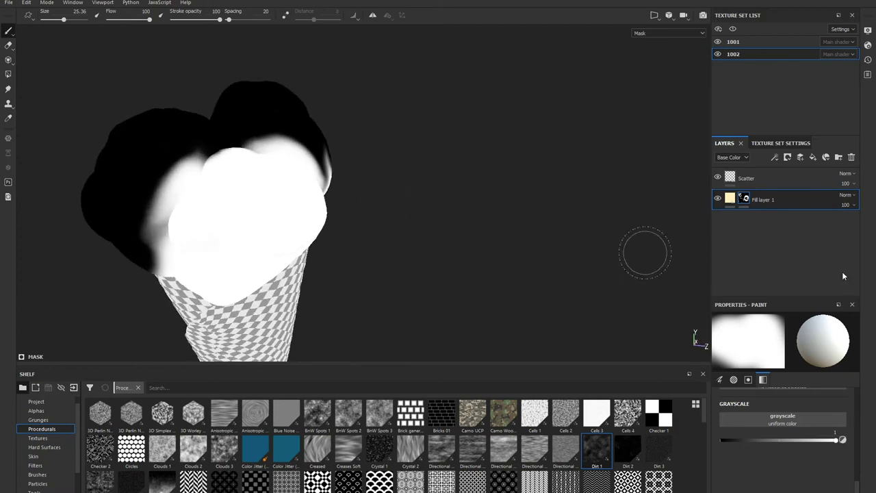
- Add Fill layer 2 above the cream layer with a light pink base colour
left_click(730, 198)
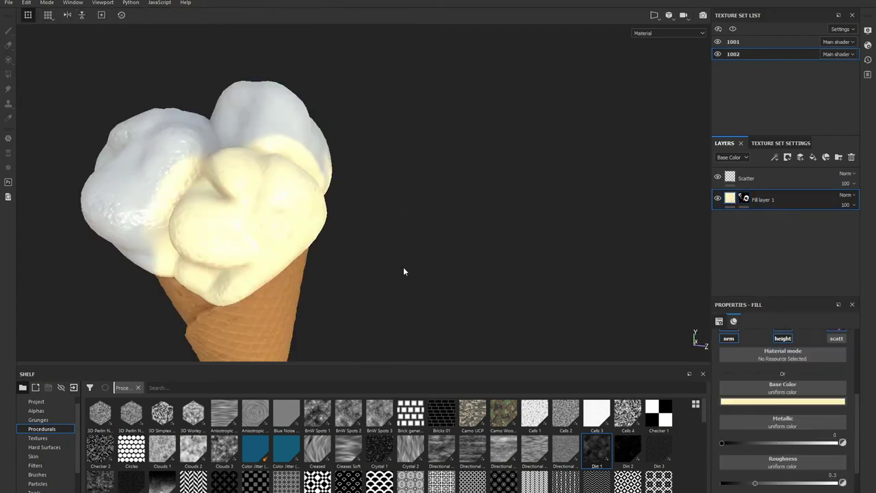
mouse_move(403, 266)
left_mouse_down("alt")
mouse_move(582, 190)
mouse_move(566, 203)
left_mouse_up("alt")
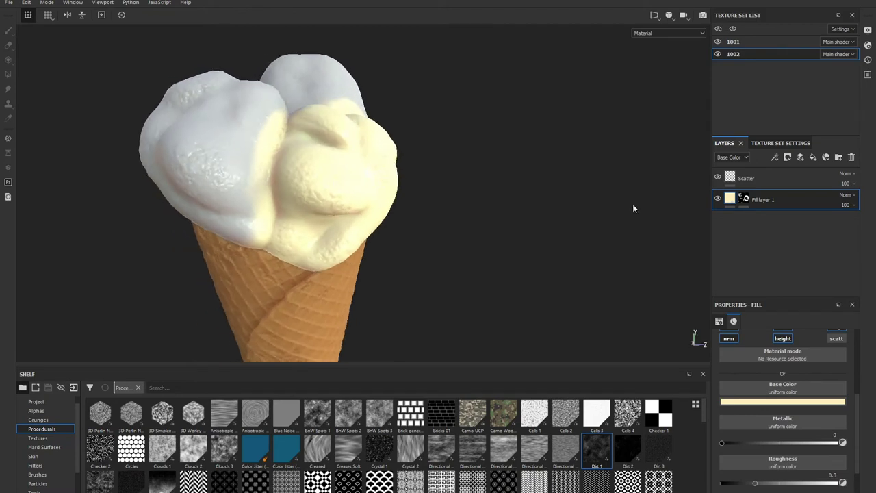
left_click(813, 158)
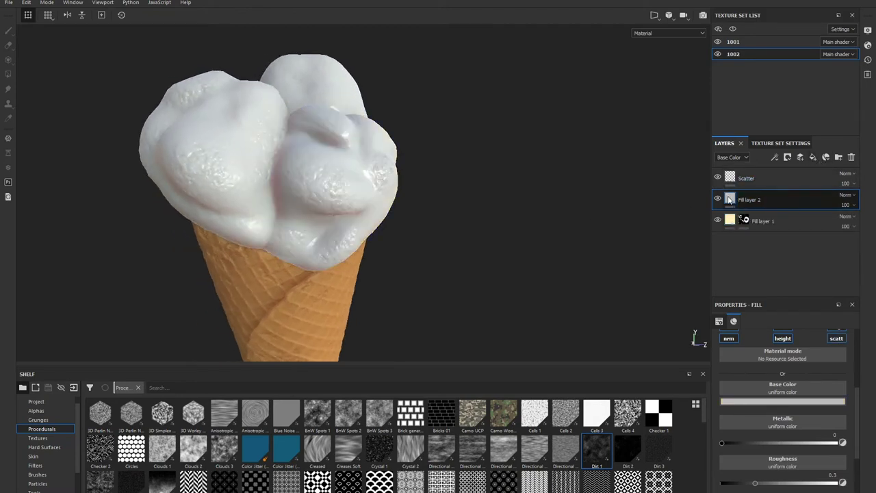
scroll(792, 367, "up", 2)
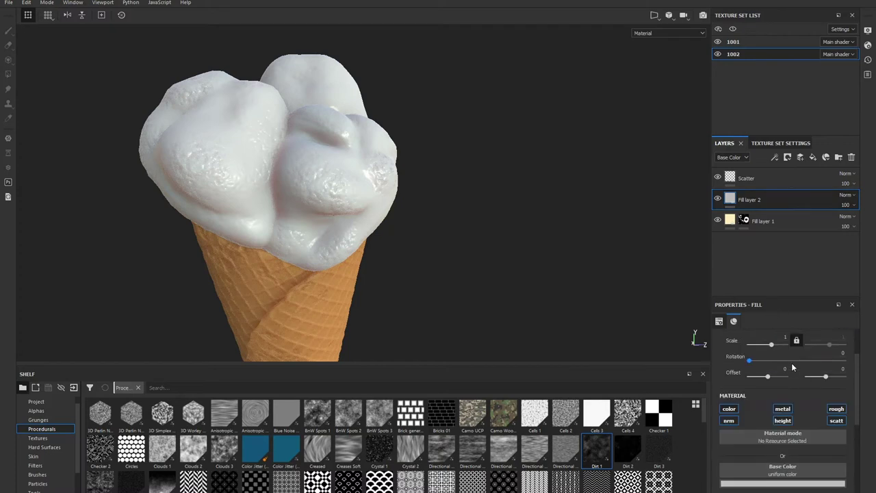
left_click(782, 483)
left_click(771, 397)
left_click_drag(770, 397, 767, 393)
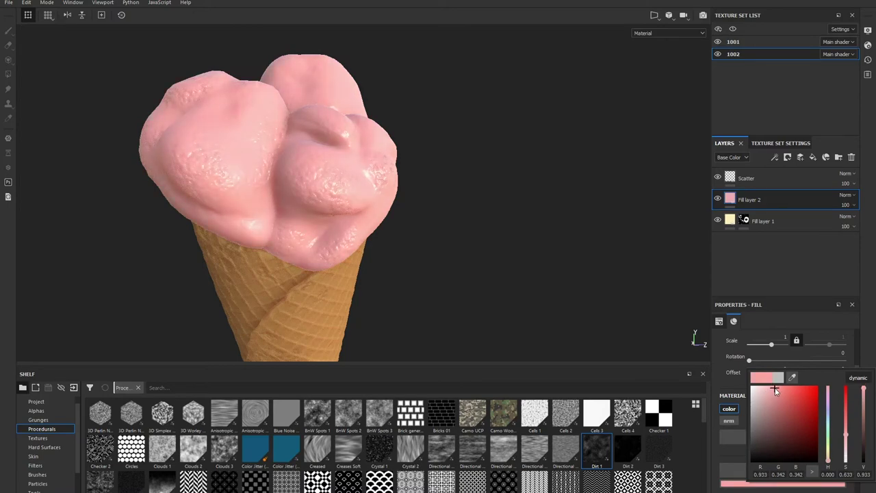
right_click(769, 199)
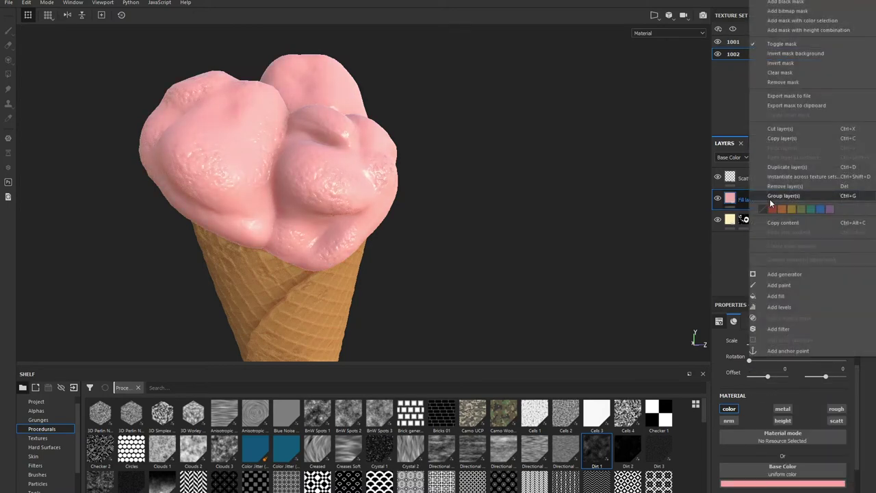
- Give Fill layer 2 a black mask and paint the left scoop pink through it
left_click(784, 3)
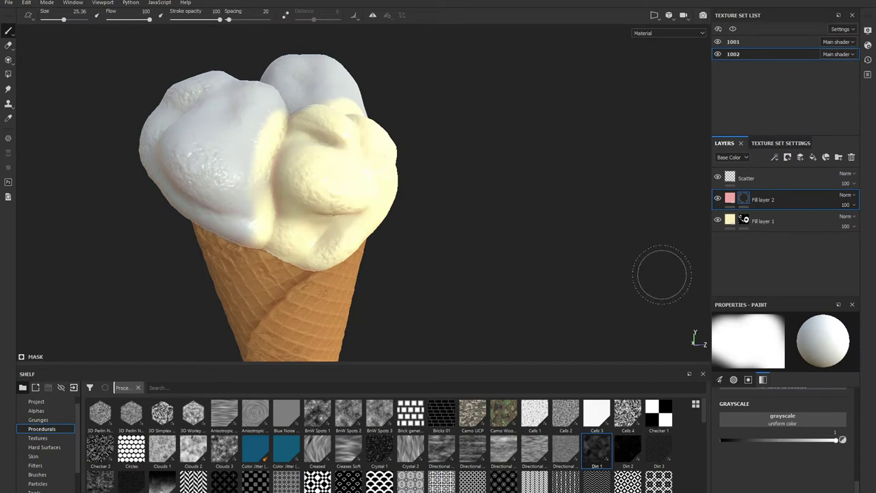
mouse_move(212, 121)
left_mouse_down()
mouse_move(243, 125)
mouse_move(238, 222)
left_mouse_up()
left_click_drag(132, 238, 237, 203, "alt")
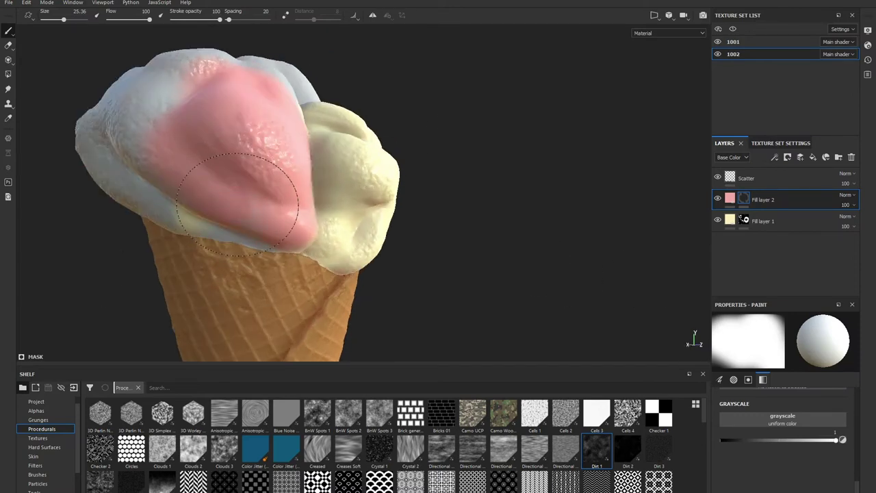
mouse_move(534, 228)
left_mouse_down("alt")
mouse_move(190, 232)
mouse_move(139, 176)
left_mouse_up("alt")
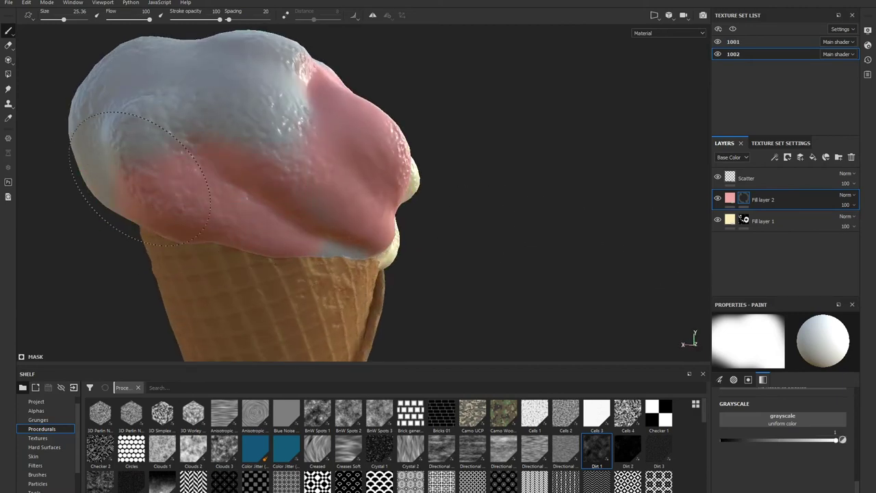
scroll(479, 164, "down", 3)
left_click_drag(479, 164, 423, 193, "alt")
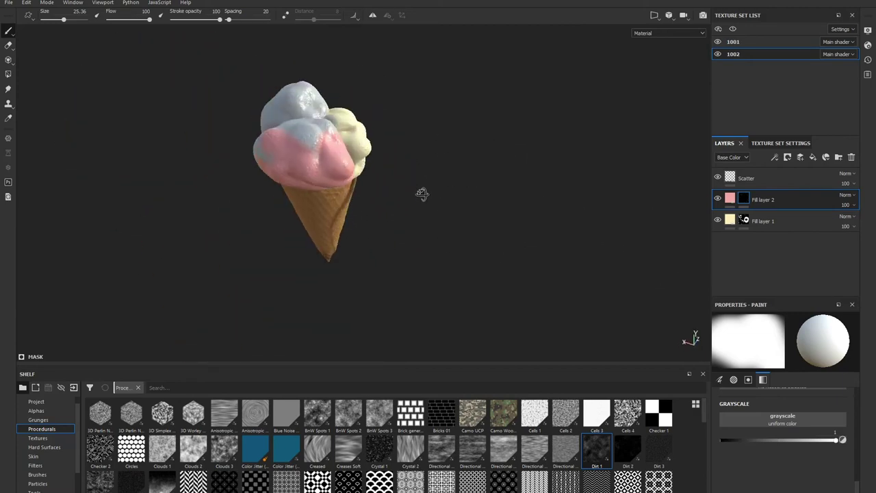
scroll(299, 143, "up", 2)
left_click_drag(316, 171, 313, 167, "alt")
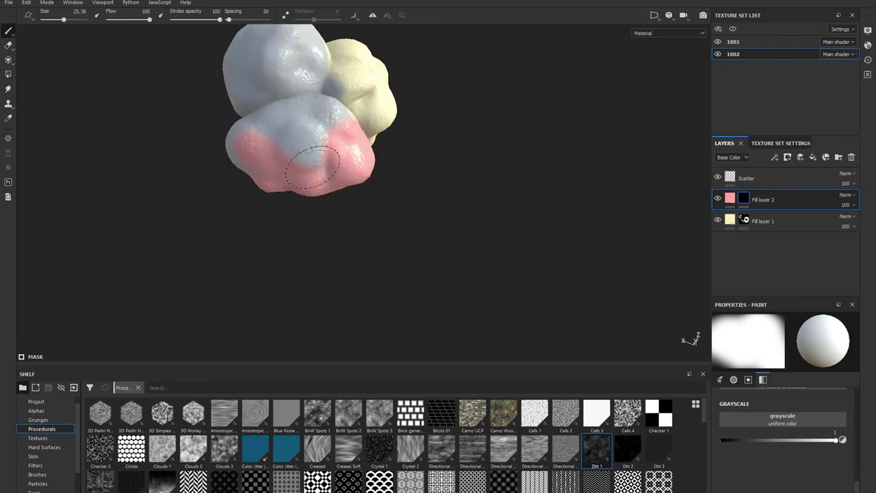
left_click_drag(188, 253, 383, 84, "alt")
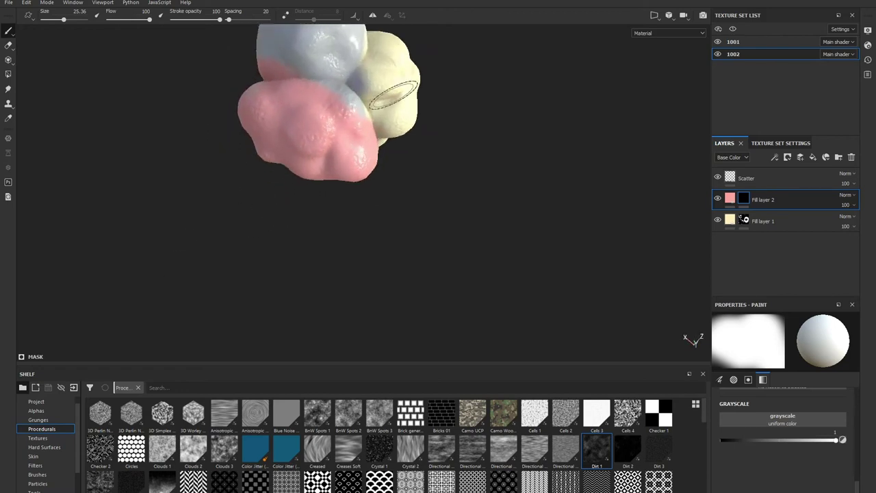
- Frame the cone, check all scoops from several angles, and add a third fill layer
key("f")
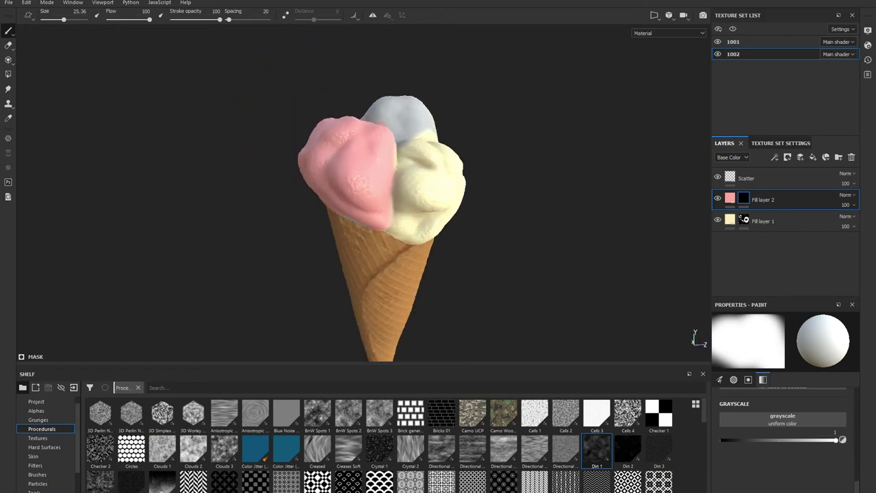
scroll(287, 204, "up", 2)
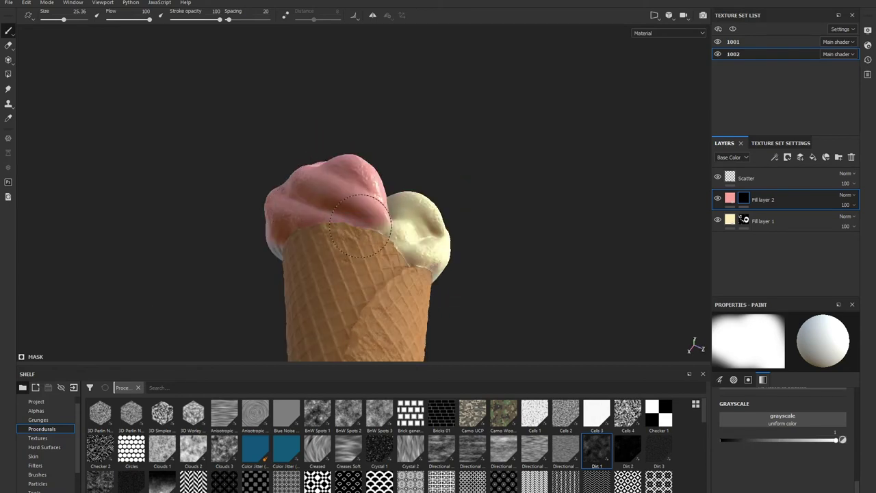
mouse_move(359, 224)
left_mouse_down("alt")
mouse_move(399, 184)
mouse_move(238, 173)
left_mouse_up("alt")
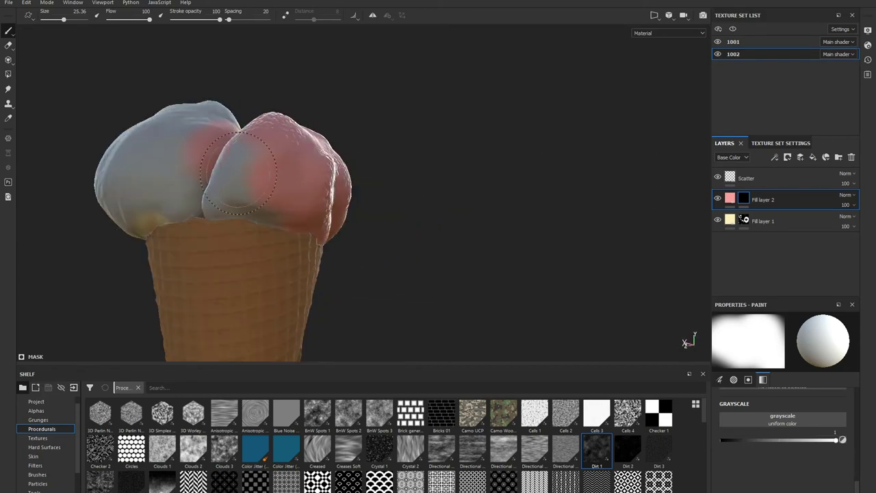
mouse_move(274, 216)
left_mouse_down("alt")
mouse_move(401, 156)
mouse_move(332, 84)
mouse_move(375, 137)
mouse_move(506, 203)
mouse_move(370, 99)
left_mouse_up("alt")
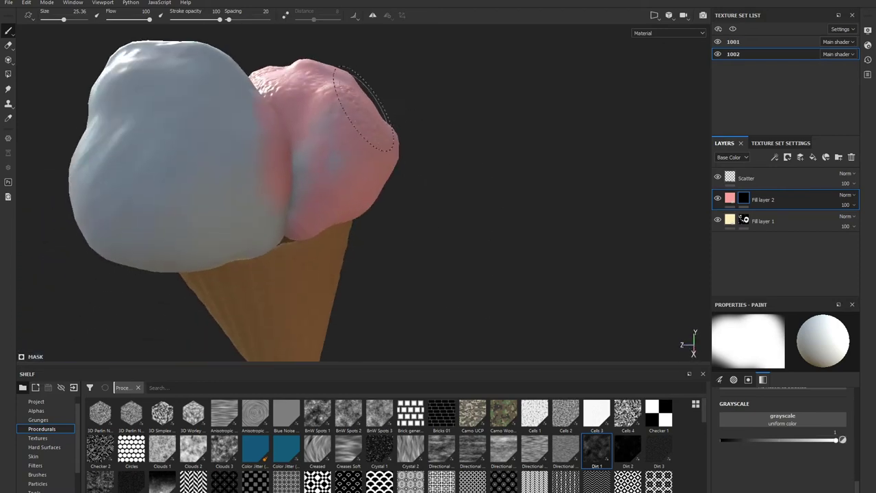
left_click_drag(319, 182, 371, 146, "alt")
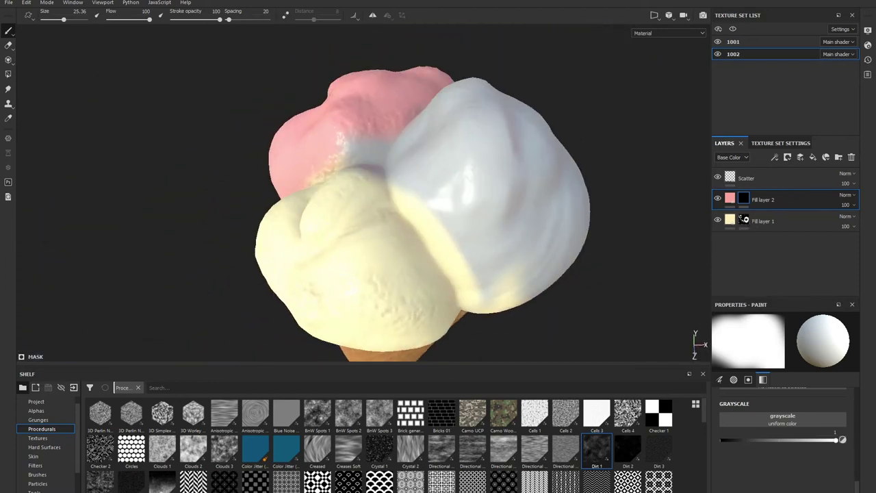
left_click_drag(219, 188, 221, 217, "alt")
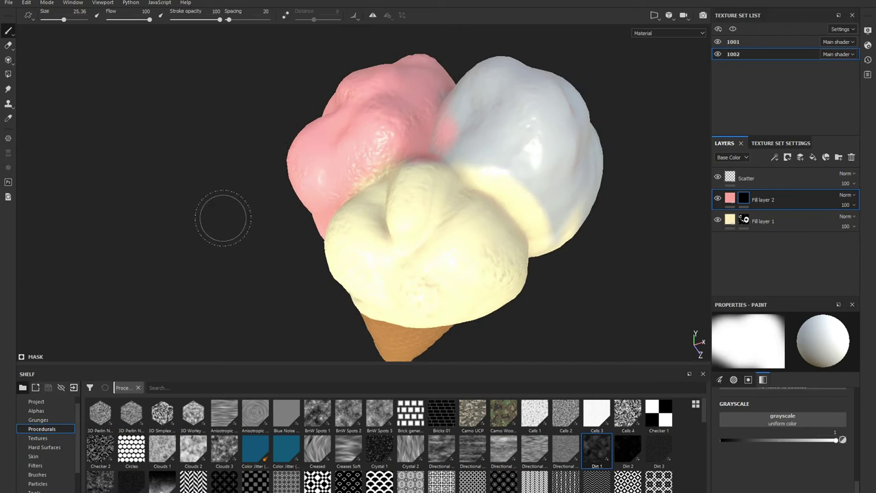
mouse_move(274, 224)
left_mouse_down("alt")
mouse_move(274, 192)
mouse_move(166, 268)
left_mouse_up("alt")
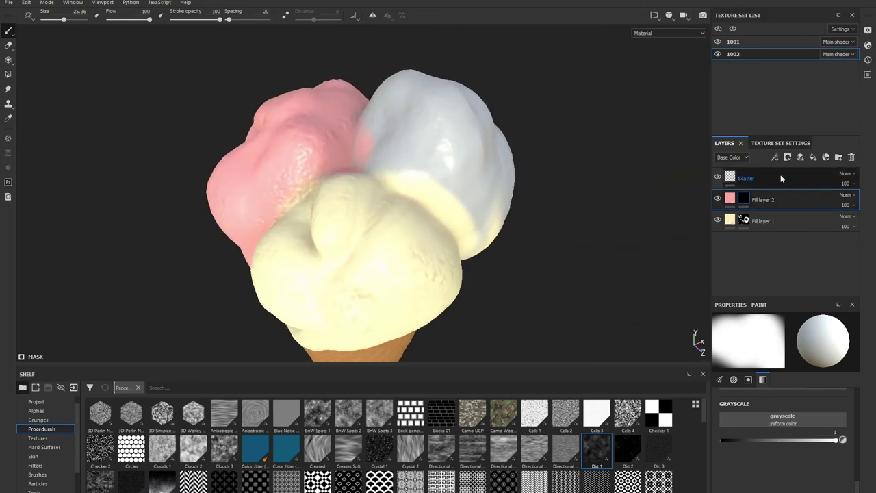
left_click(813, 158)
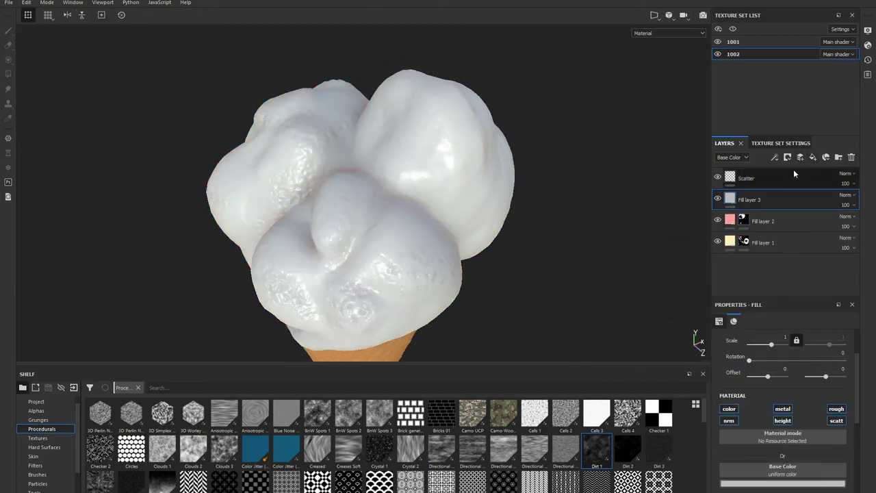
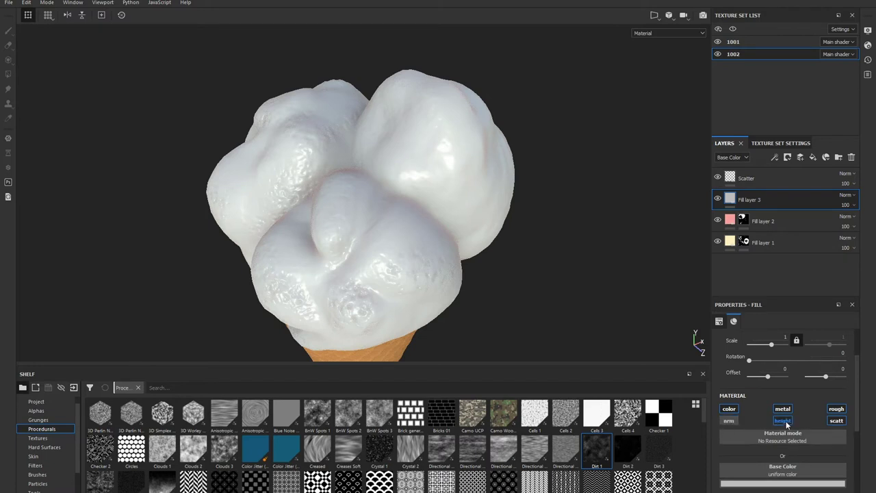
- Eyedrop Fill layer 2's pink into Fill layer 3's base colour, then lower its saturation for light pink
left_click(787, 483)
left_click(793, 378)
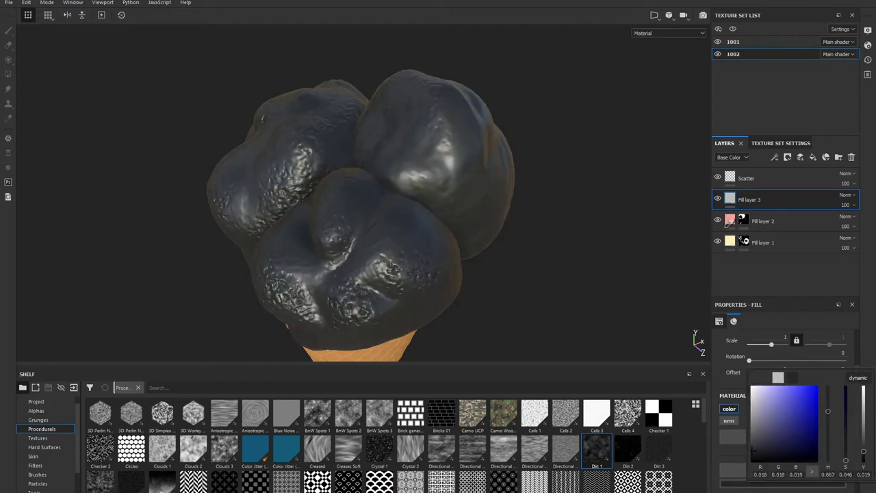
left_click(731, 218)
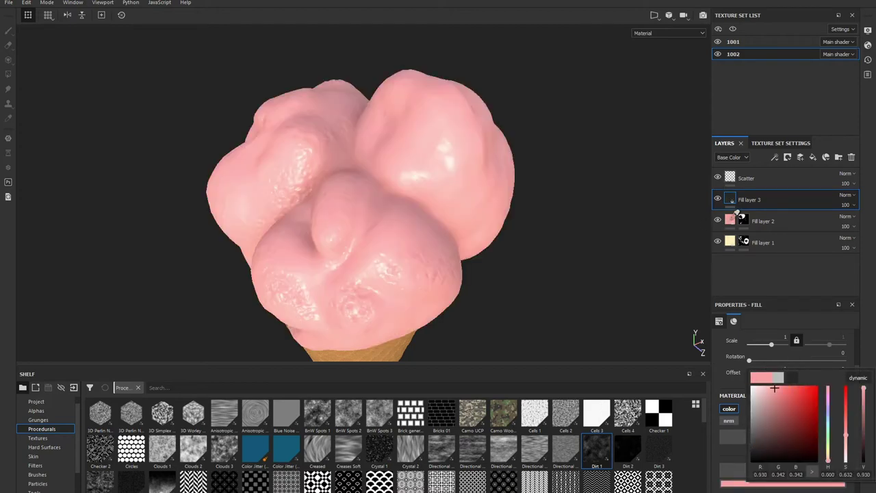
left_click_drag(851, 427, 847, 447)
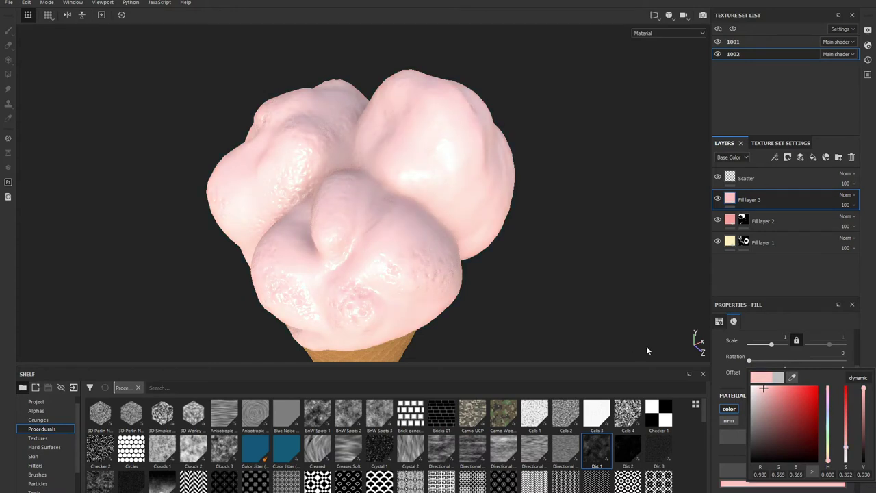
left_click(506, 221)
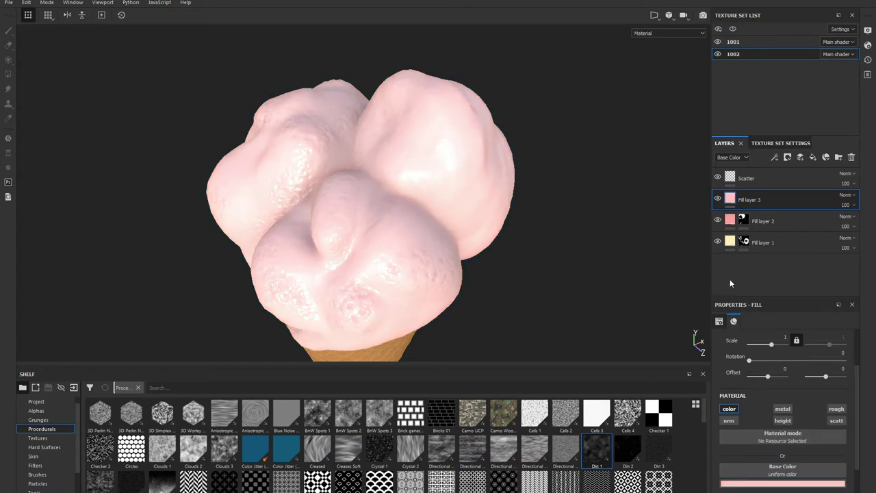
- Add a black mask to Fill layer 3 and paint light pink onto the top-right scoop
right_click(766, 199)
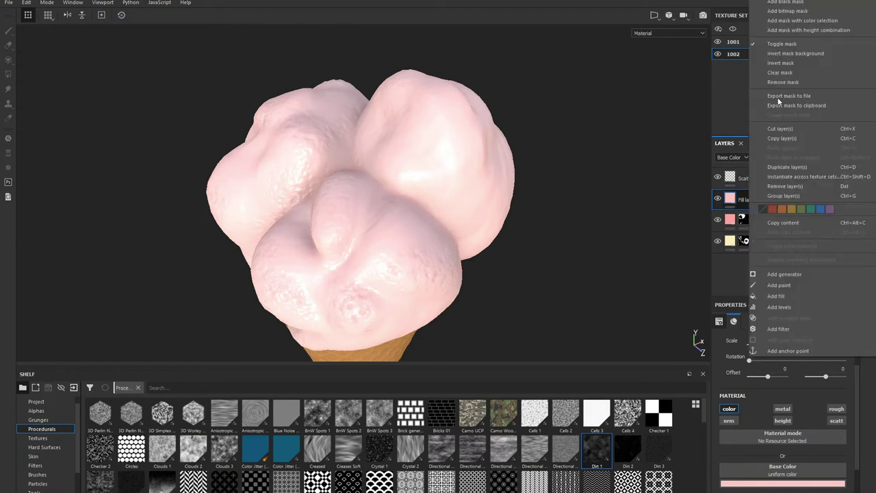
left_click(768, 21)
key("1")
mouse_move(459, 137)
left_mouse_down()
mouse_move(386, 117)
mouse_move(464, 188)
left_mouse_up()
- Orbit around the cone and paint the mask across the back scoop
left_click_drag(513, 249, 512, 205, "alt")
scroll(531, 240, "down", 2)
left_click_drag(507, 240, 454, 231, "alt")
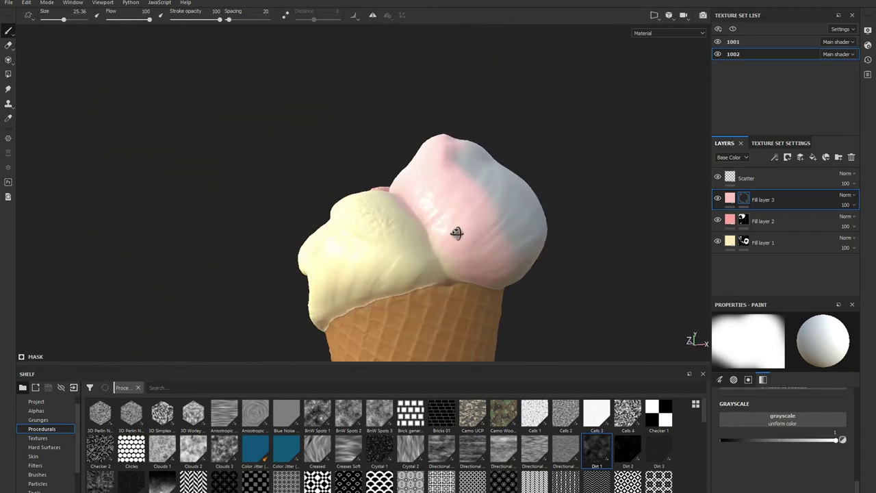
left_click_drag(606, 215, 557, 195, "alt")
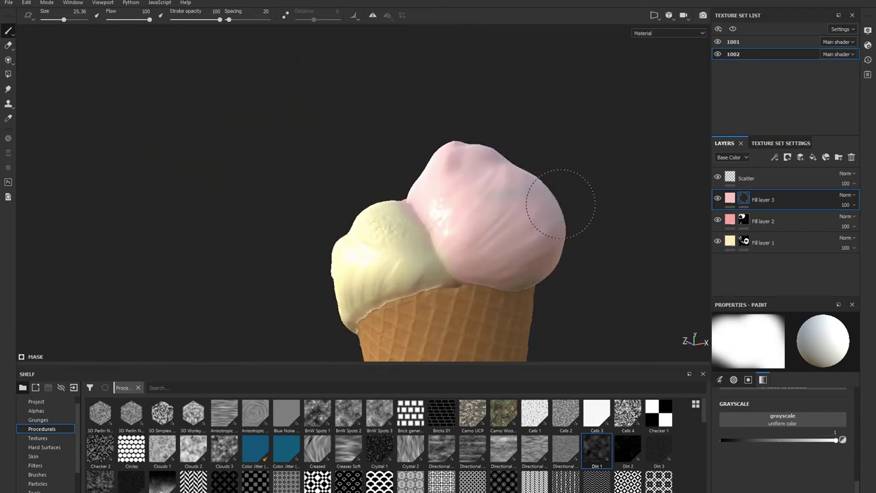
left_click_drag(469, 185, 520, 205, "alt")
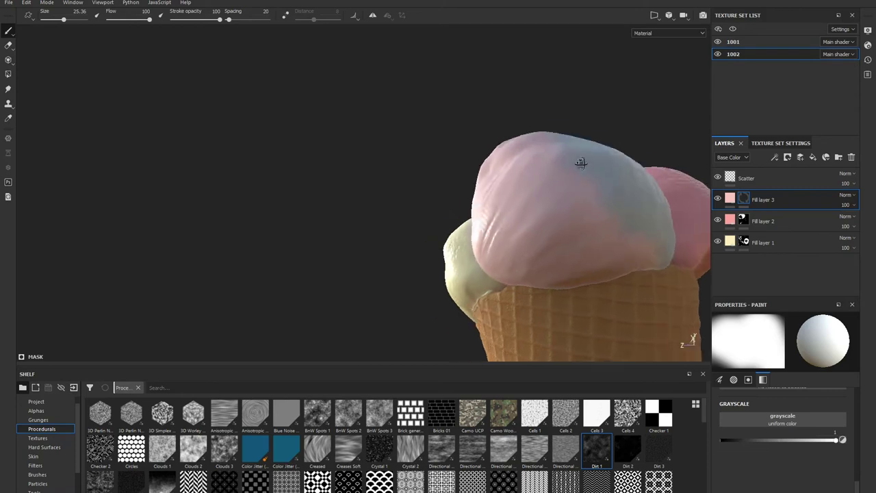
mouse_move(587, 171)
left_mouse_down("alt")
mouse_move(493, 126)
mouse_move(466, 289)
left_mouse_up("alt")
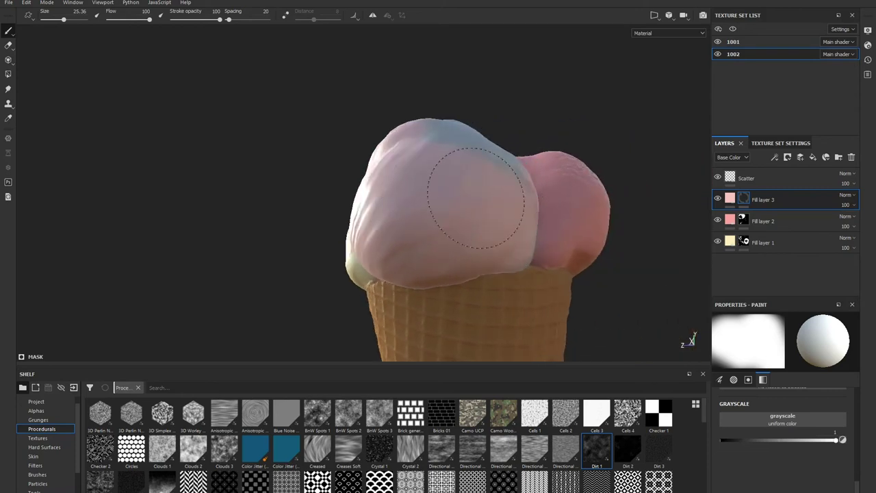
mouse_move(518, 89)
left_mouse_down("alt")
mouse_move(484, 232)
mouse_move(525, 280)
mouse_move(485, 143)
mouse_move(496, 147)
left_mouse_up("alt")
left_click_drag(251, 102, 519, 205, "alt")
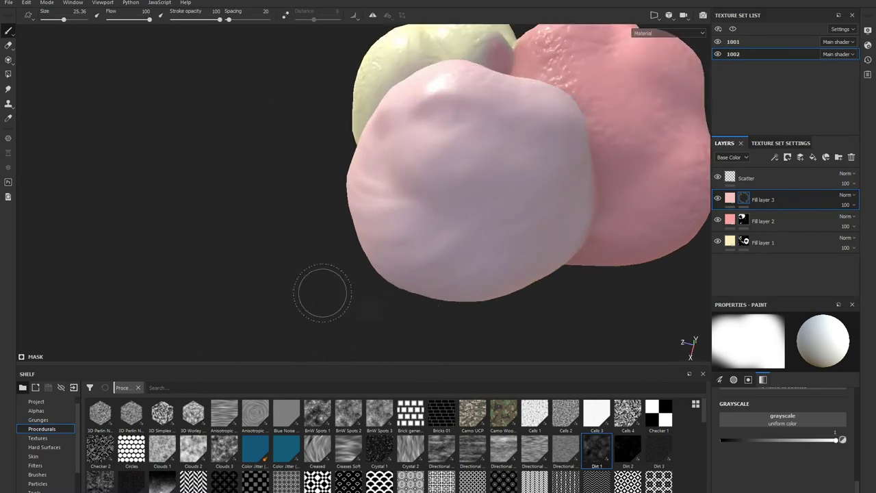
- Zoom in on the cream scoop, then reframe the whole ice-cream cone
mouse_move(243, 253)
left_mouse_down("alt")
mouse_move(391, 289)
mouse_move(552, 82)
mouse_move(581, 192)
left_mouse_up("alt")
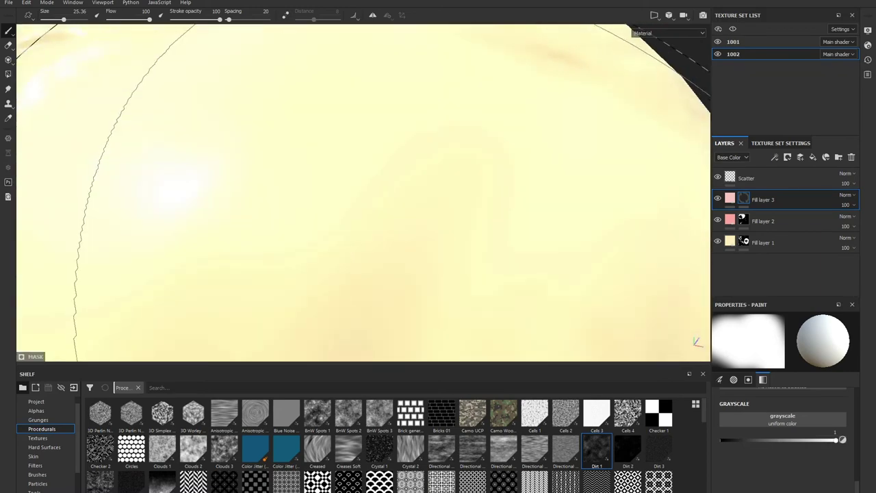
scroll(580, 185, "down", 5)
mouse_move(567, 150)
left_mouse_down("alt")
mouse_move(581, 238)
mouse_move(325, 196)
mouse_move(523, 244)
mouse_move(499, 253)
left_mouse_up("alt")
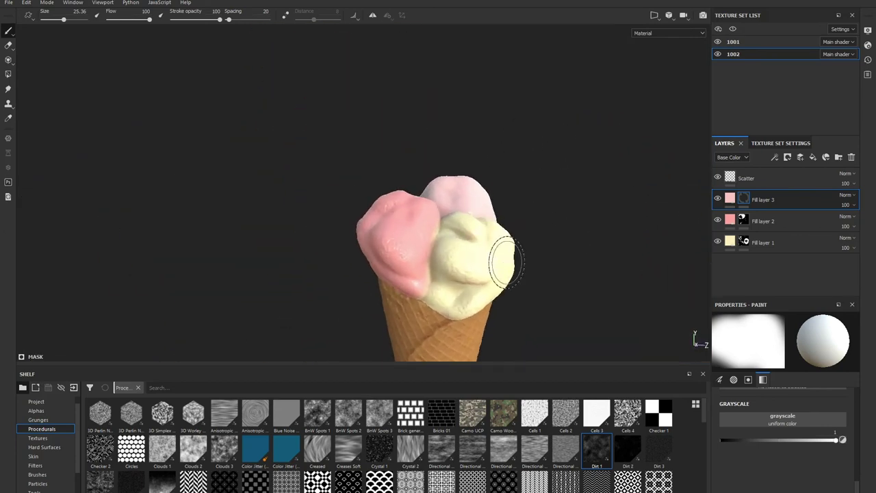
scroll(517, 275, "up", 3)
scroll(517, 275, "up", 2)
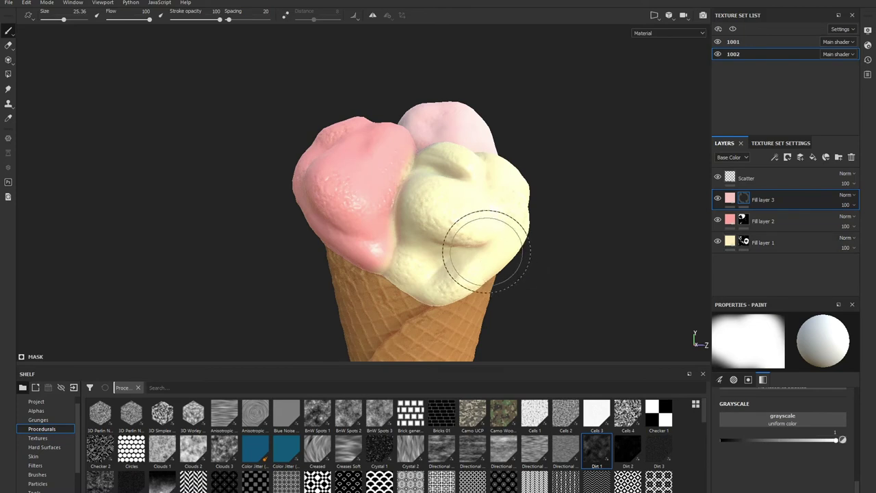
scroll(479, 254, "up", 1)
- Lower the saturation and value of Fill layer 1's cream base colour for a paler, greyer scoop
left_click(728, 241)
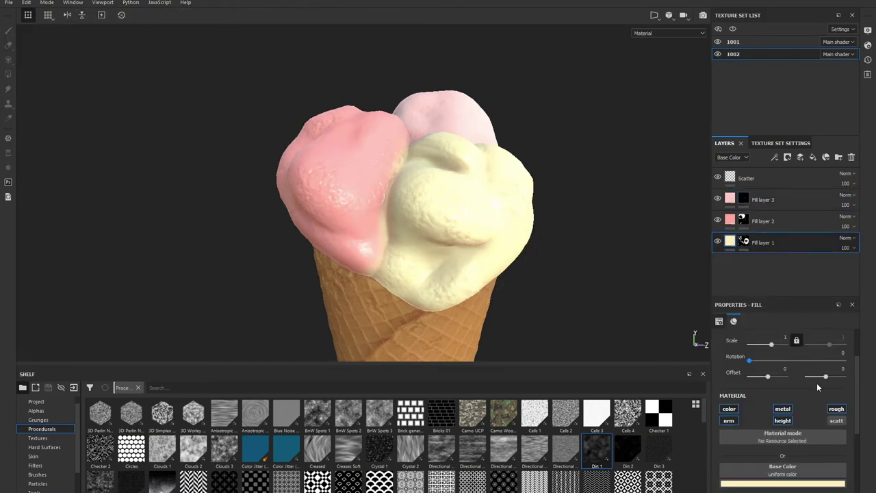
left_click(782, 483)
left_click_drag(849, 441, 849, 455)
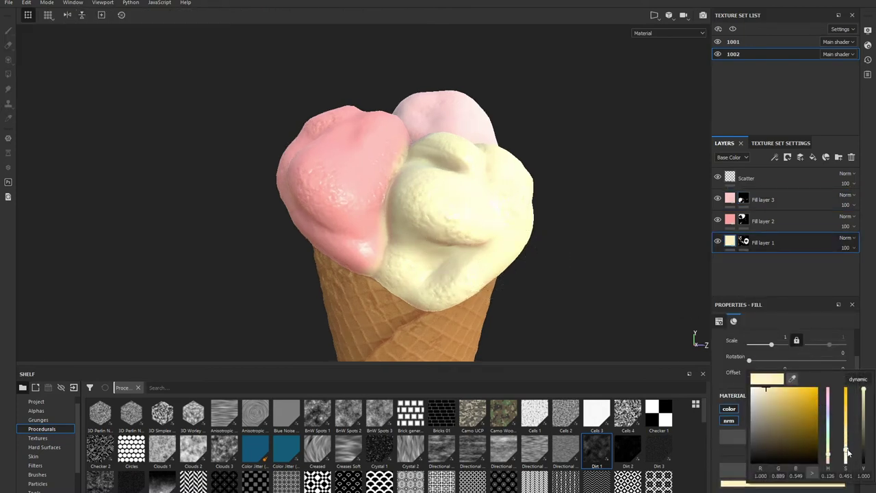
left_click_drag(863, 392, 869, 399)
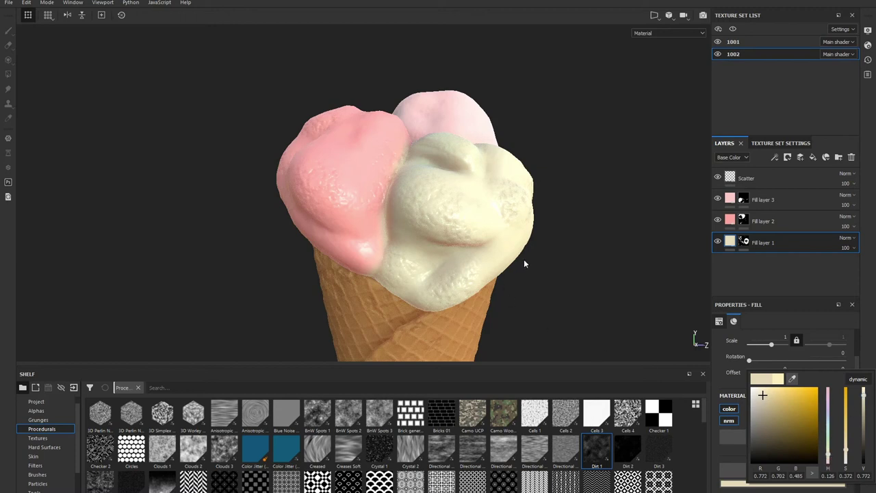
scroll(548, 257, "down", 3)
scroll(575, 260, "down", 3)
left_click_drag(568, 269, 543, 200, "alt")
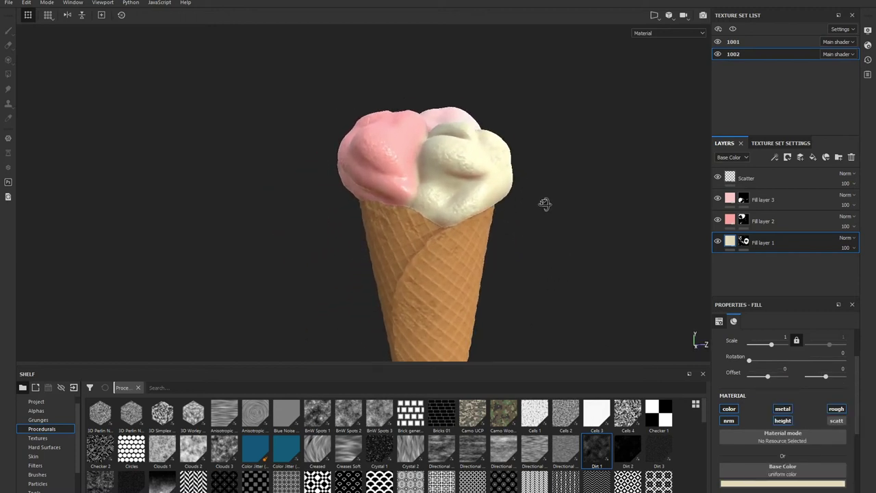
- Raise saturation and value of Fill layer 2's pink and nudge its hue toward salmon
left_click(729, 221)
left_click(782, 483)
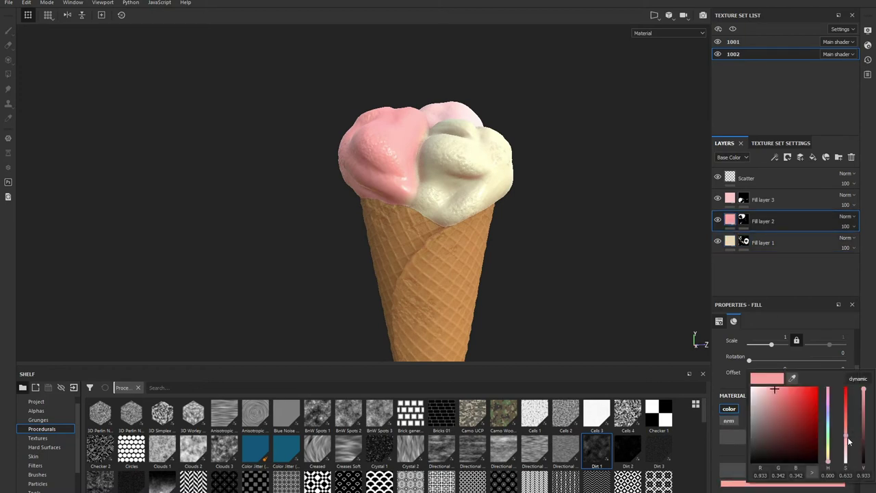
left_click_drag(848, 441, 849, 433)
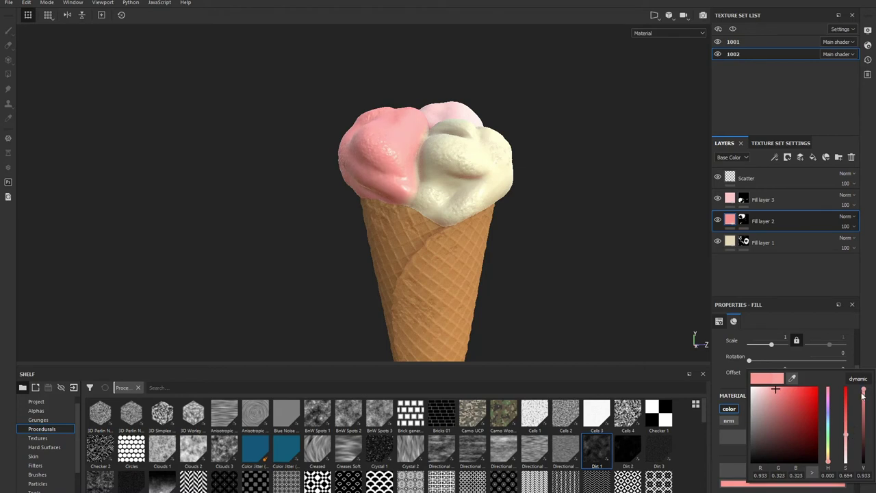
left_click_drag(863, 395, 863, 389)
left_click(829, 464)
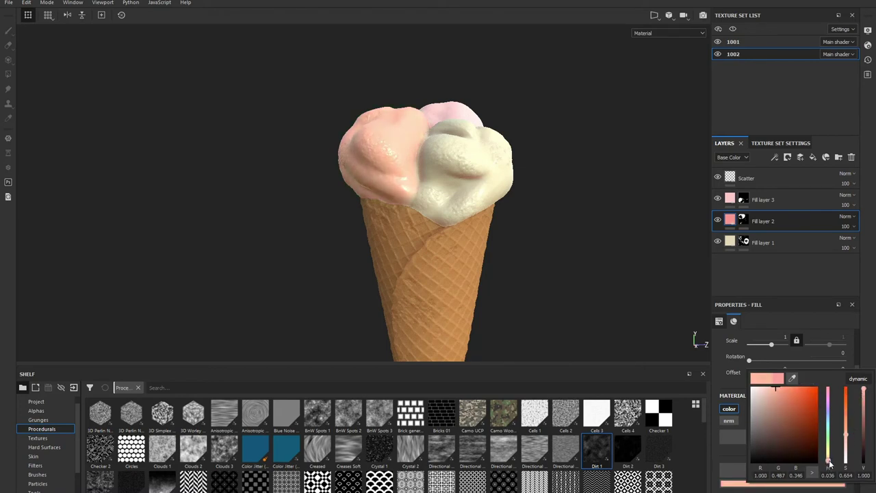
left_click_drag(829, 463, 831, 466)
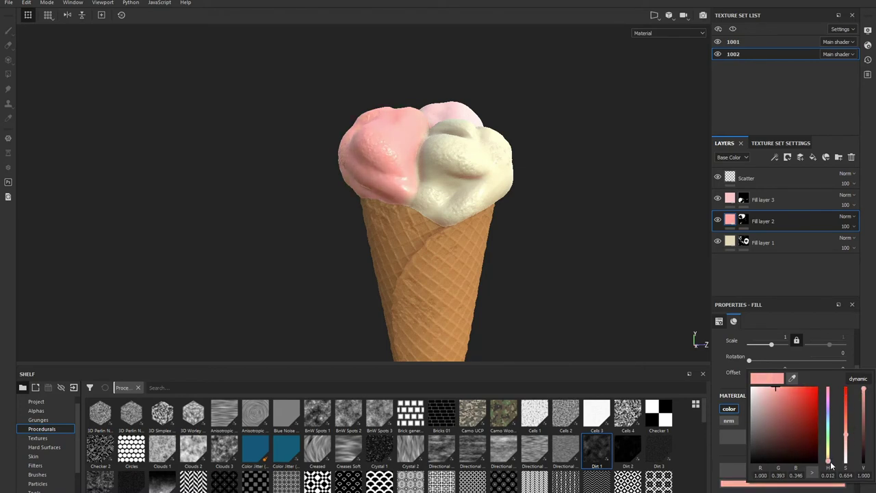
left_click(477, 210)
left_click_drag(554, 215, 521, 237, "alt")
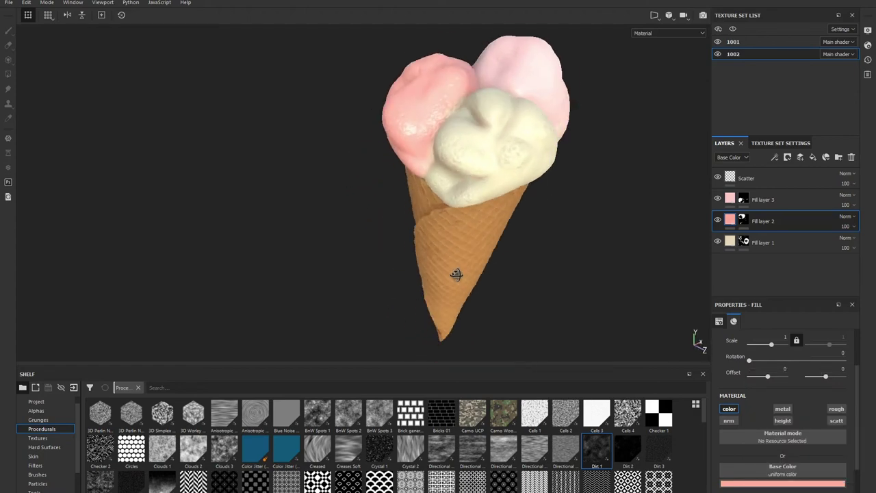
right_click_drag(535, 220, 678, 194, "alt")
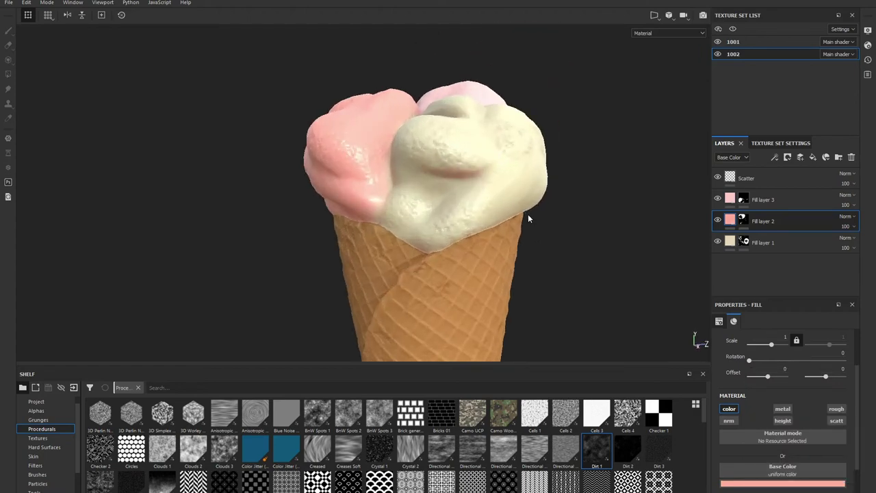
mouse_move(678, 194)
left_mouse_down("alt")
mouse_move(682, 236)
mouse_move(607, 219)
mouse_move(598, 272)
mouse_move(606, 229)
mouse_move(568, 246)
left_mouse_up("alt")
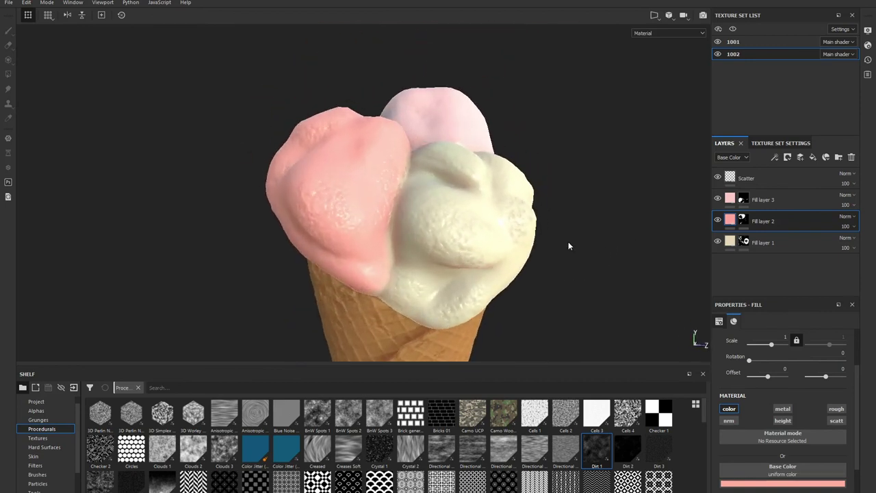
left_click(791, 192)
left_click(812, 156)
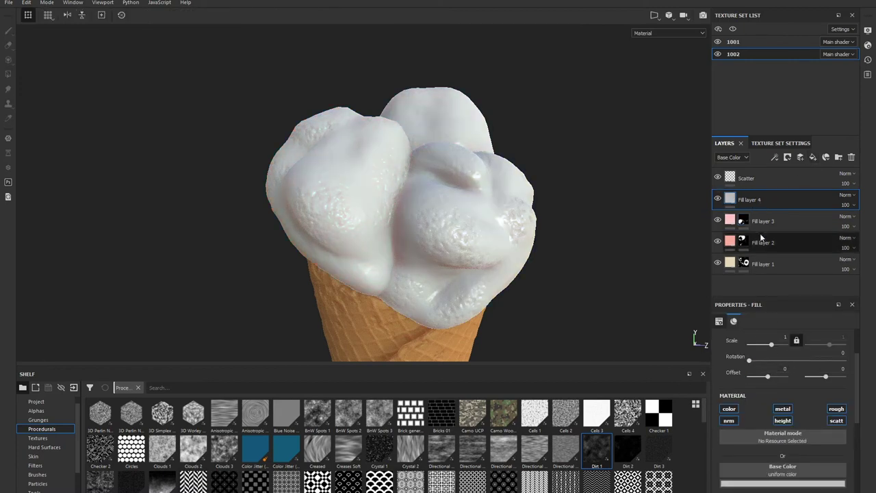
left_click(729, 409)
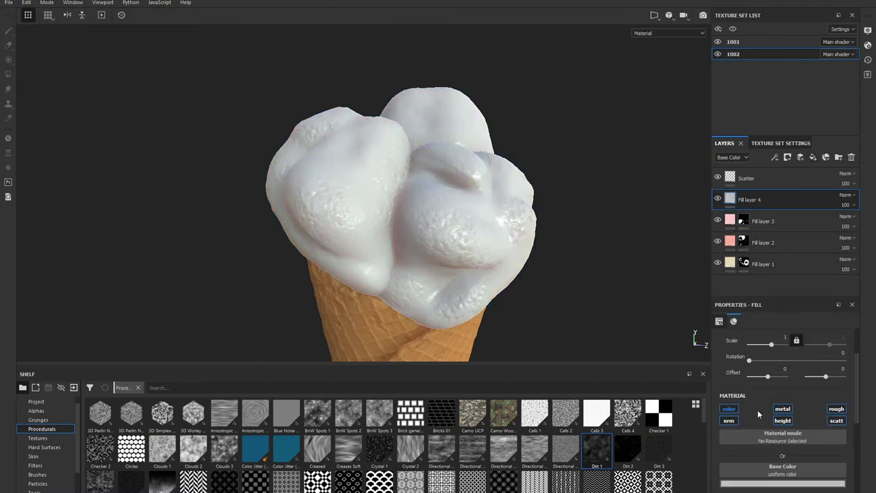
left_click(757, 411)
left_click(738, 421)
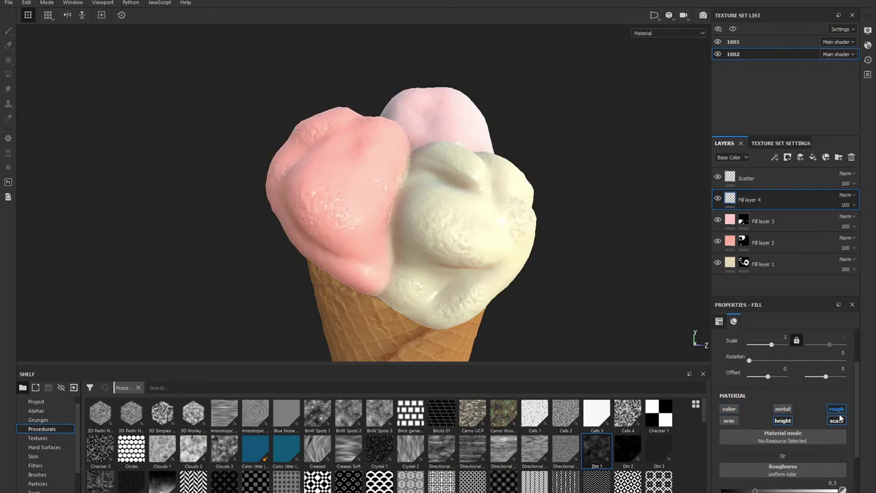
left_click(837, 410)
left_click(836, 421)
left_click(729, 420)
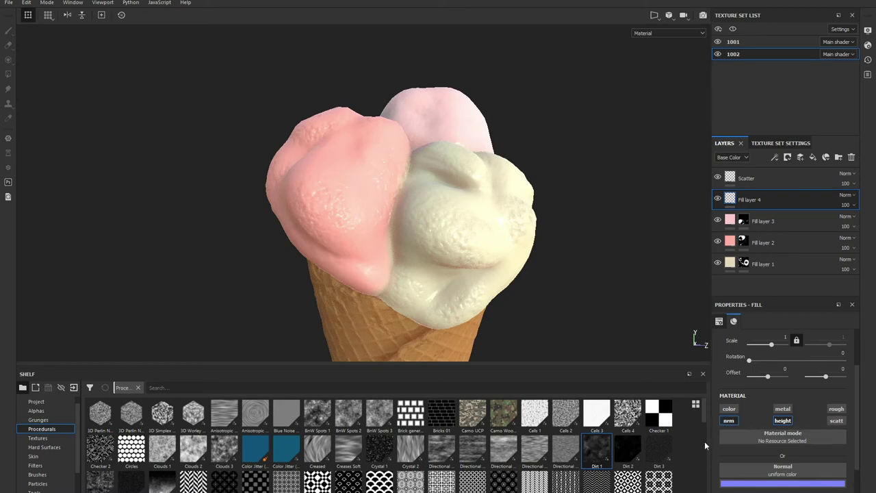
left_click(768, 222)
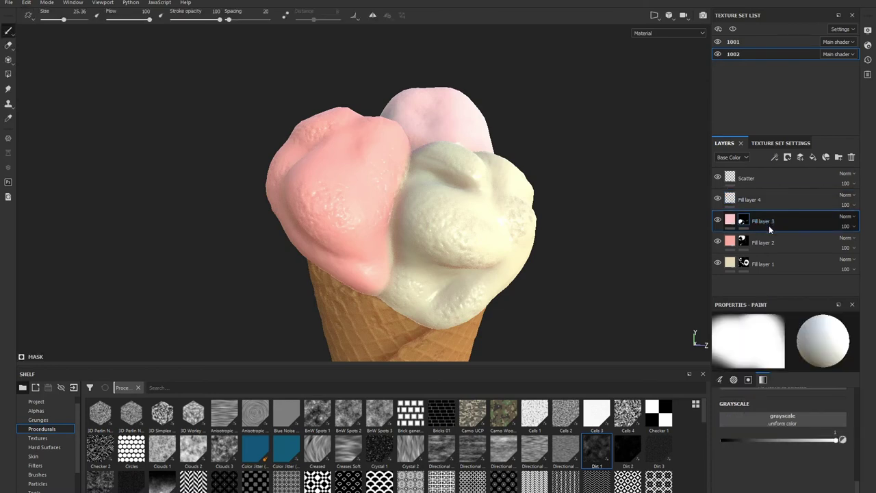
left_click(773, 241)
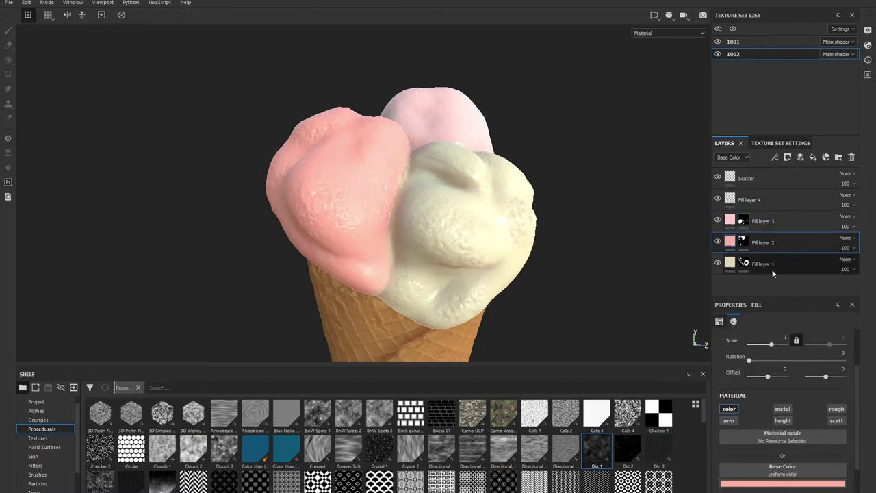
left_click(768, 267)
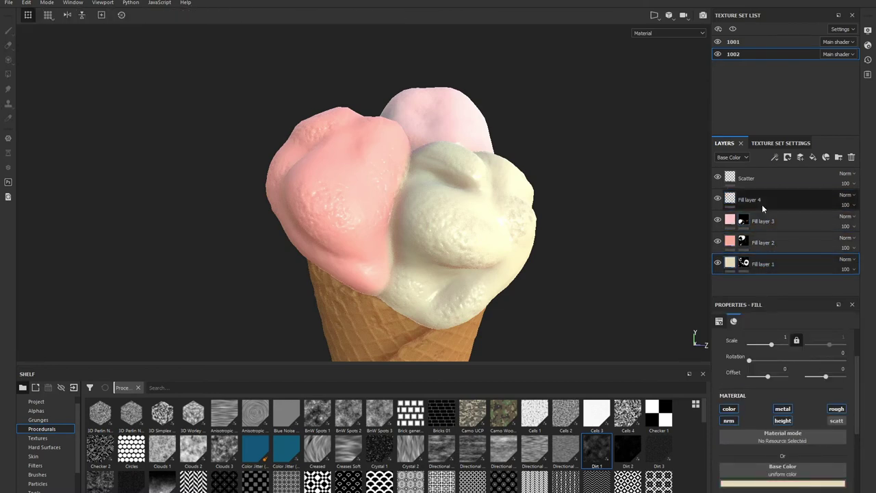
left_click(760, 204)
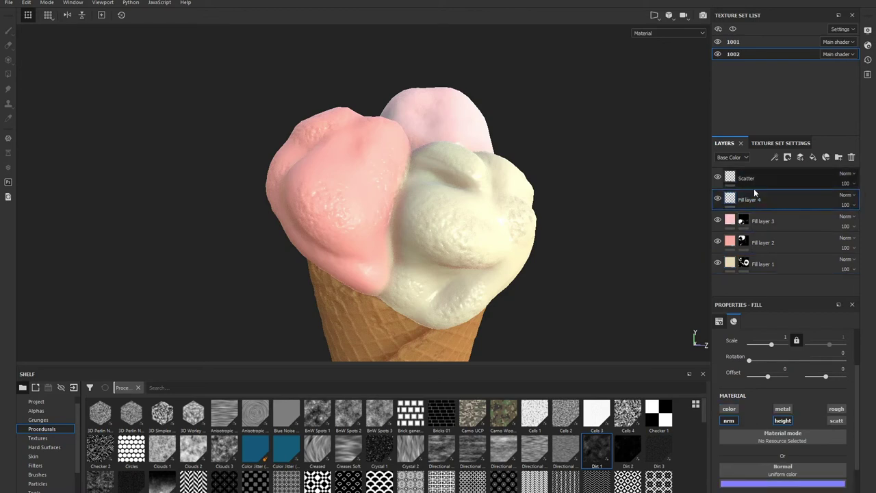
left_click(759, 181)
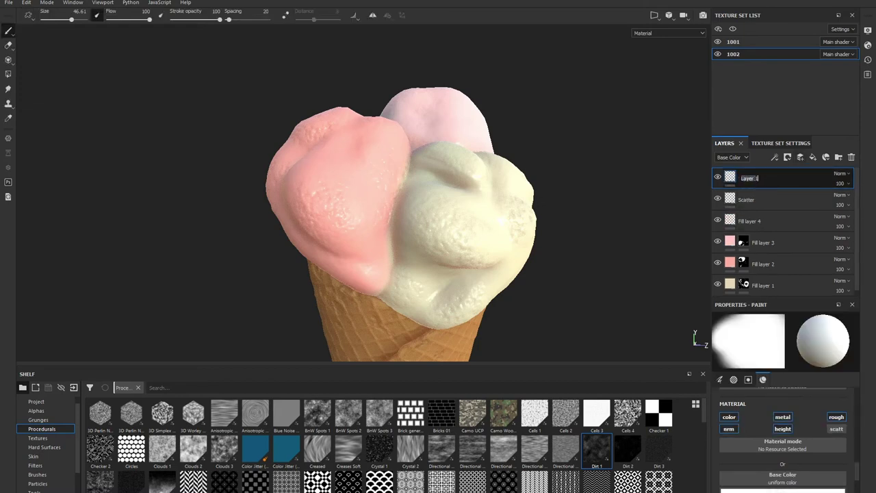
- Name the new paint layer 'ROugh' and switch off its height, metal, color and nrm channels
type("ROugh")
key("Return")
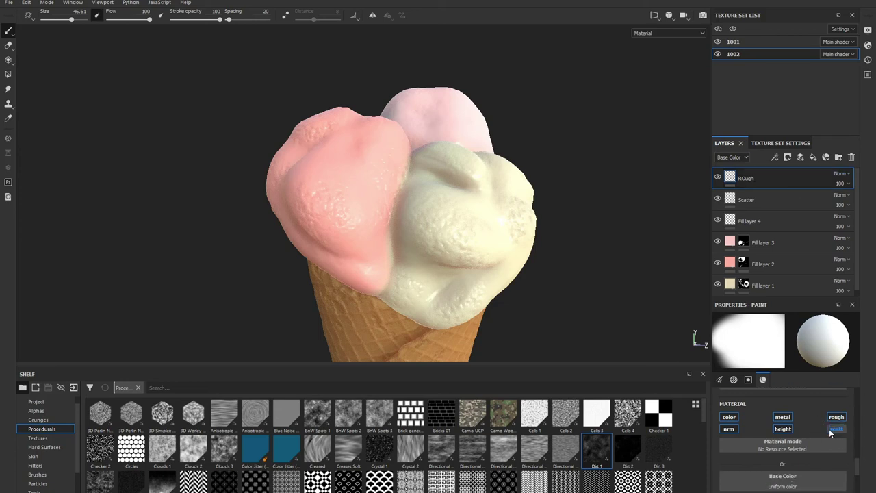
left_click(785, 427)
left_click(782, 416)
left_click(729, 417)
left_click(729, 428)
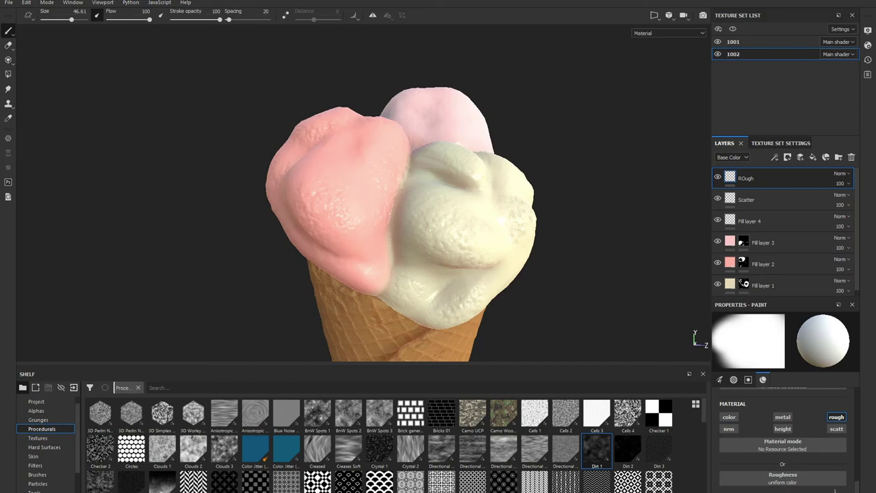
scroll(470, 274, "up", 3)
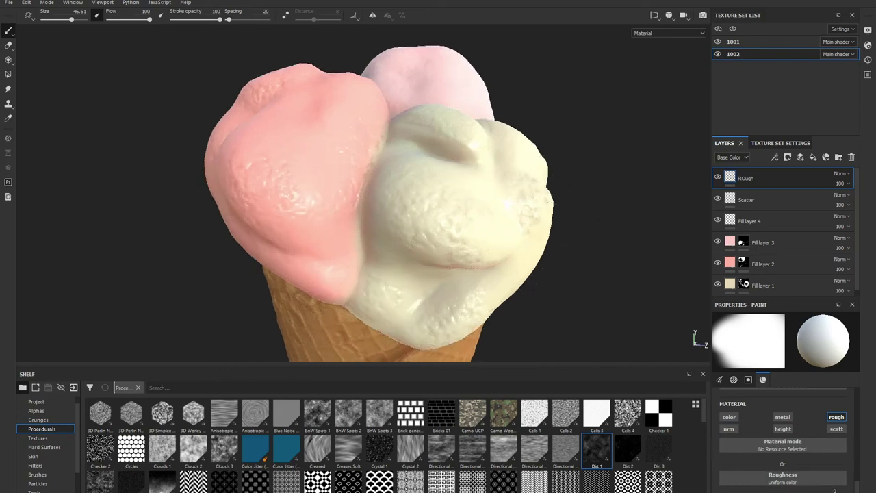
left_click(761, 200)
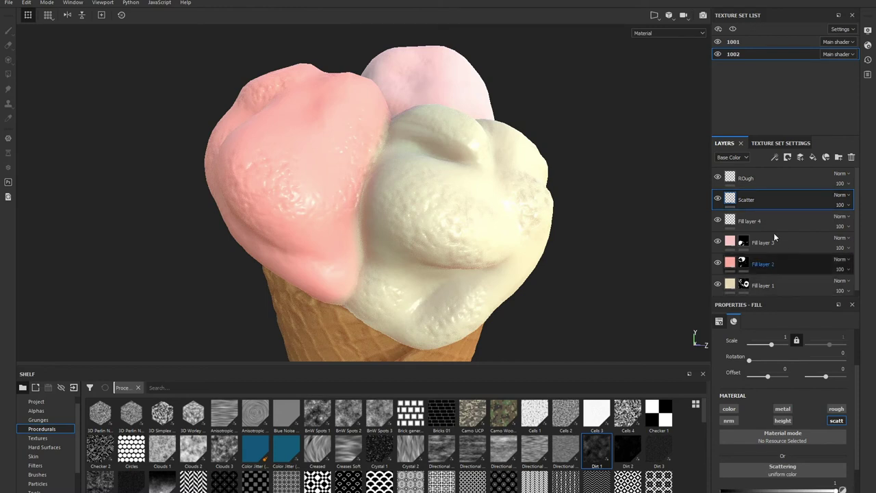
- Inspect the settings of Fill layer 4, Fill layer 3 and Fill layer 2
left_click(767, 228)
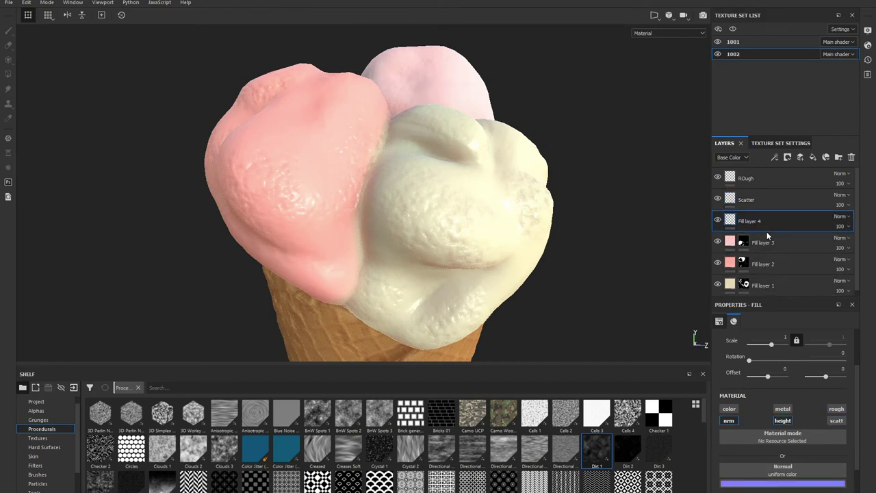
left_click(767, 239)
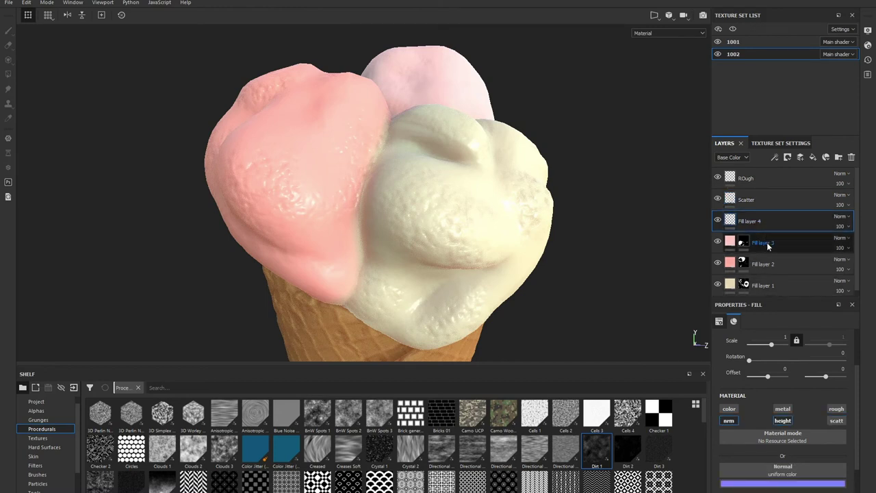
left_click(731, 242)
left_click(731, 267)
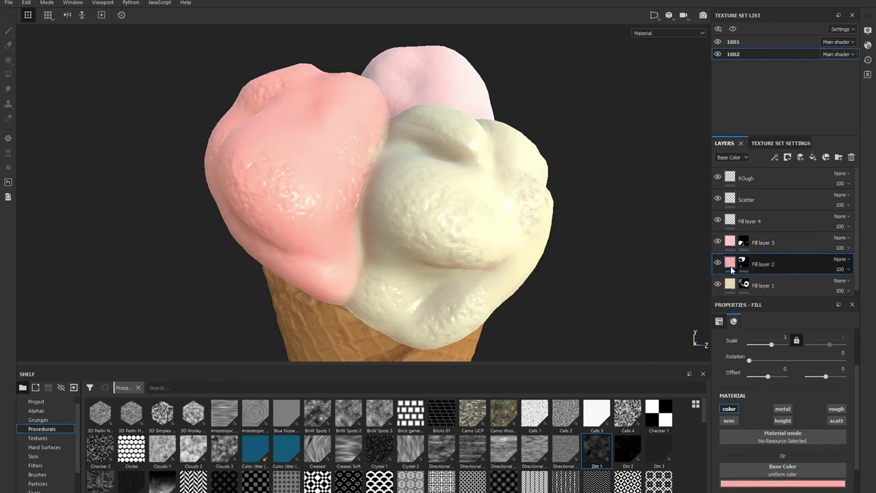
- Switch off the nrm and height channels on the cream Fill layer 1
left_click(731, 285)
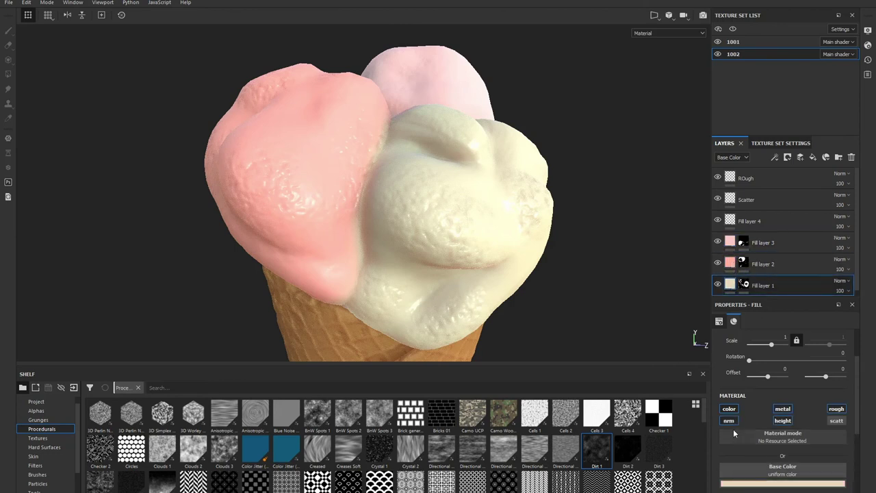
left_click(729, 420)
left_click(782, 421)
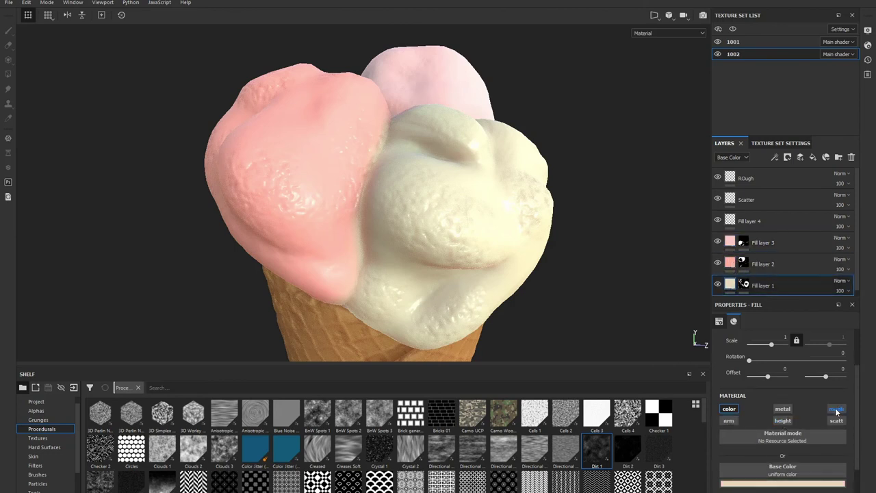
left_click(753, 179)
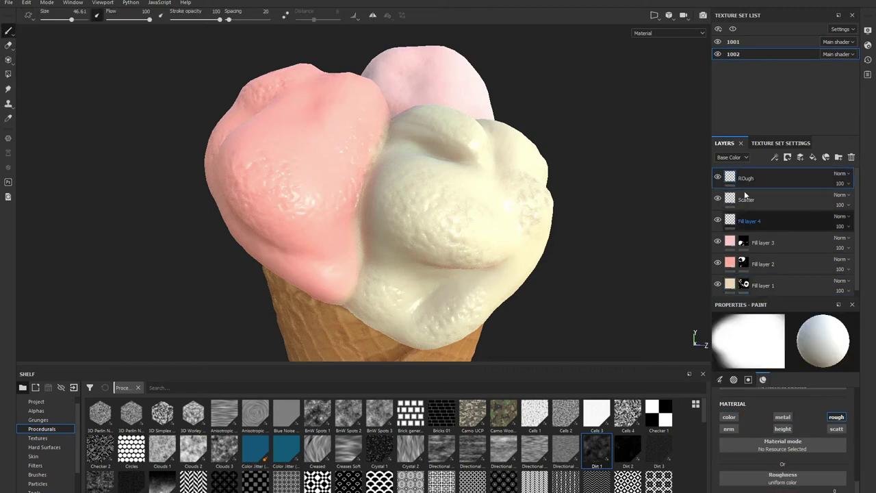
- Delete the ROugh, Scatter and Fill layer 4 layers from the stack
left_click(851, 157)
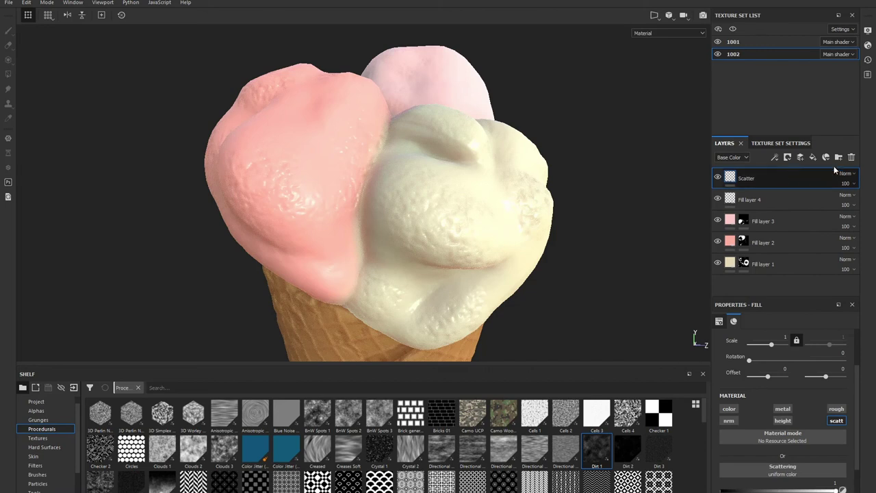
left_click(851, 156)
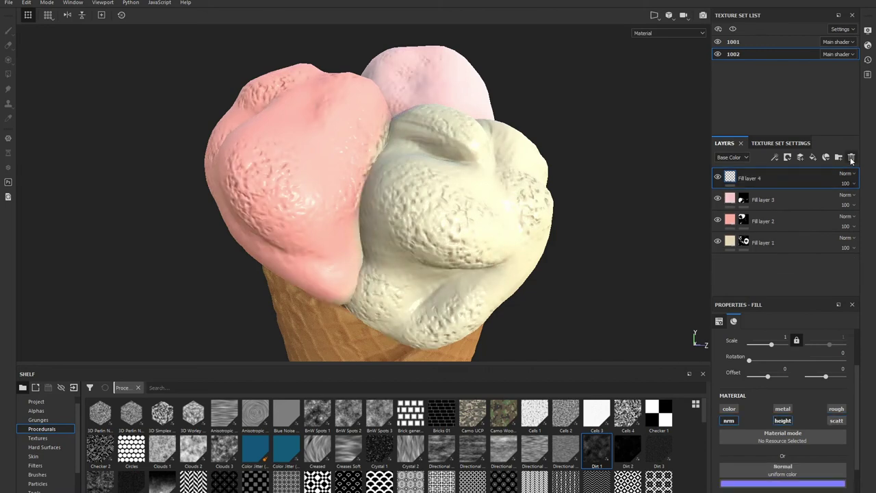
left_click(851, 157)
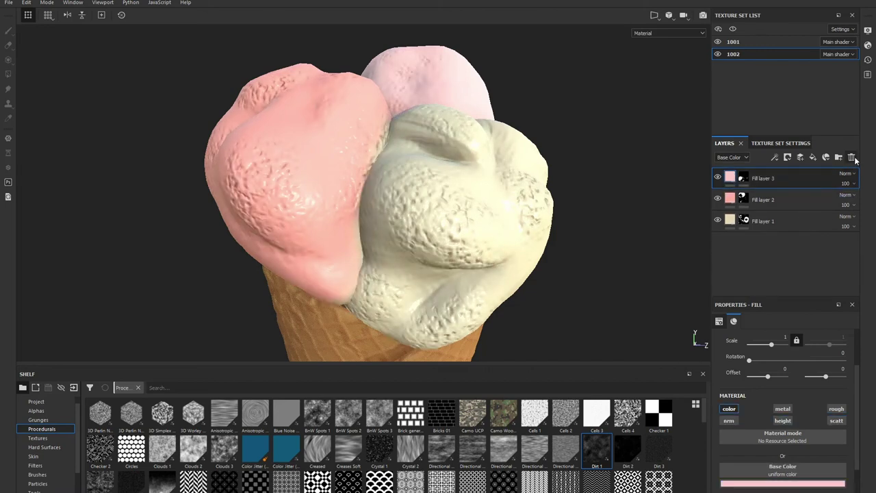
left_click(813, 157)
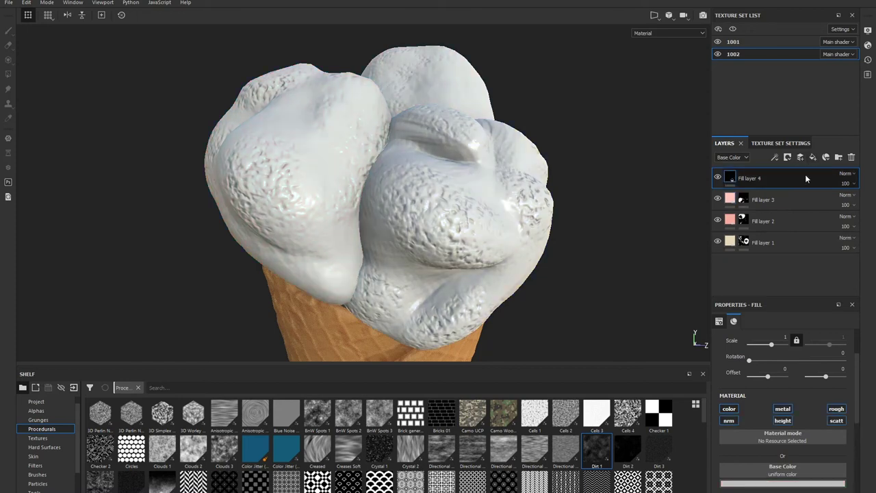
- Rename the new fill layer 'Scatter', keep only scattering enabled, and set strength to about 0.53
double_click(748, 178)
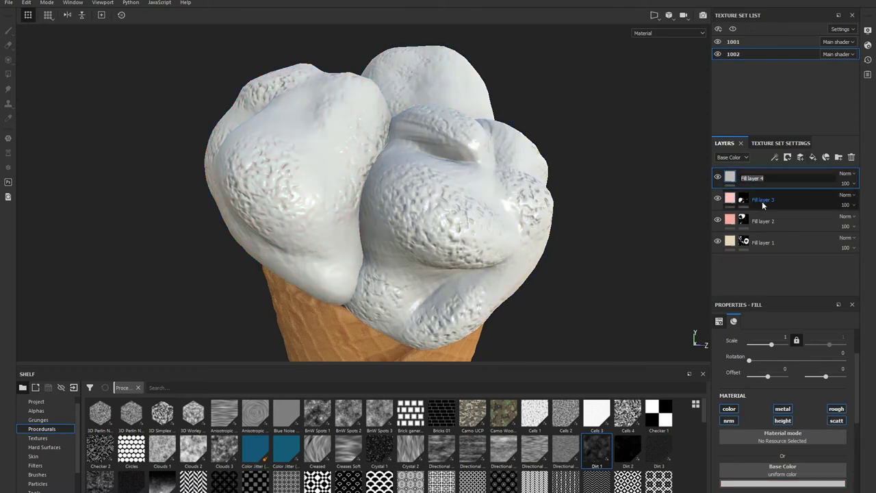
type("Scatter")
left_click(729, 409)
left_click(729, 420)
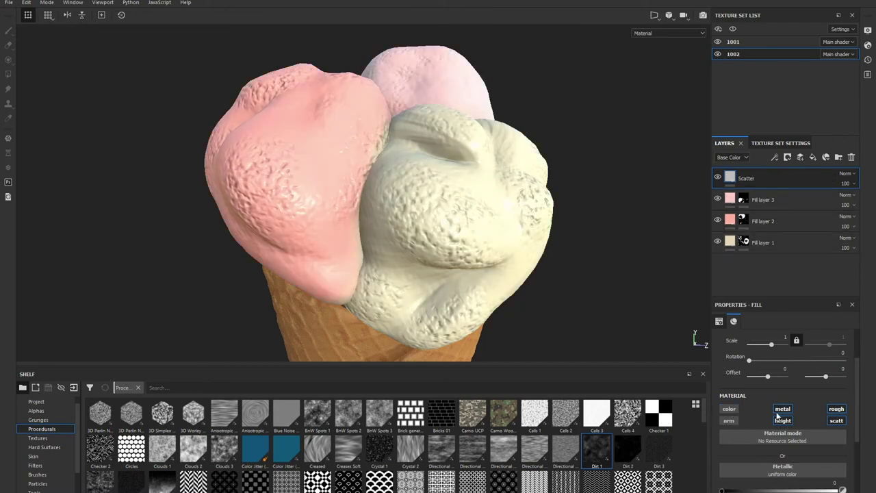
left_click(782, 408)
left_click(782, 421)
left_click(836, 408)
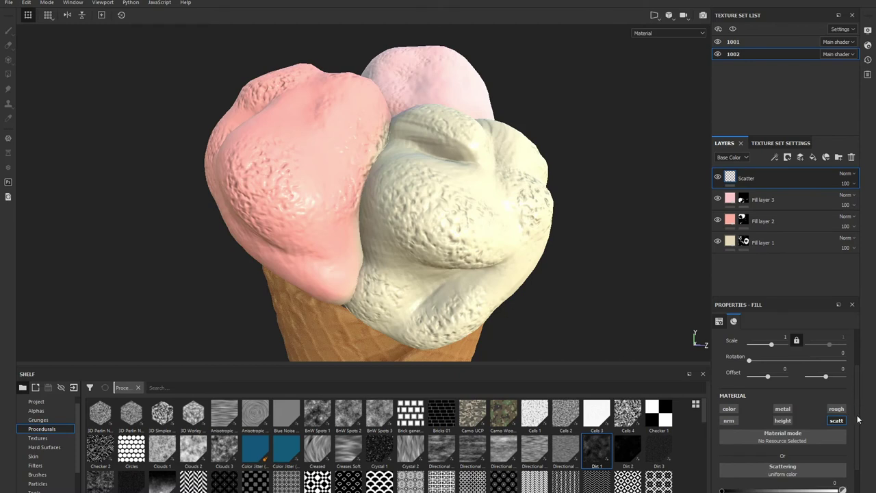
scroll(850, 431, "down", 2)
left_click_drag(818, 431, 792, 431)
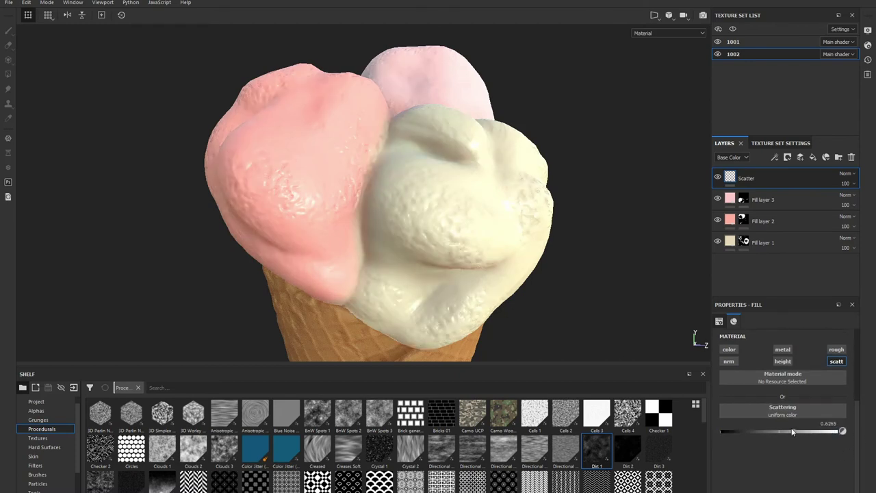
mouse_move(847, 435)
left_mouse_down()
mouse_move(767, 431)
mouse_move(780, 431)
left_mouse_up()
- Add a fill layer above Scatter that affects only roughness
left_click(817, 158)
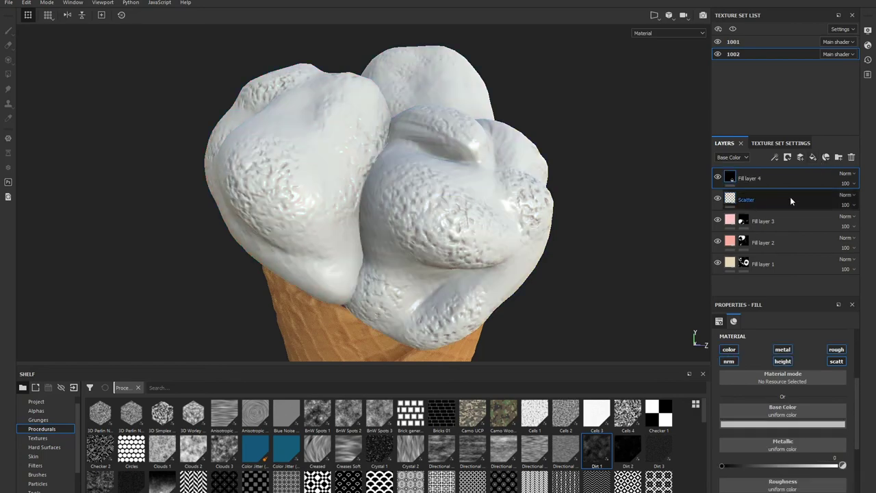
left_click(729, 361)
left_click(729, 349)
left_click(782, 349)
left_click(782, 361)
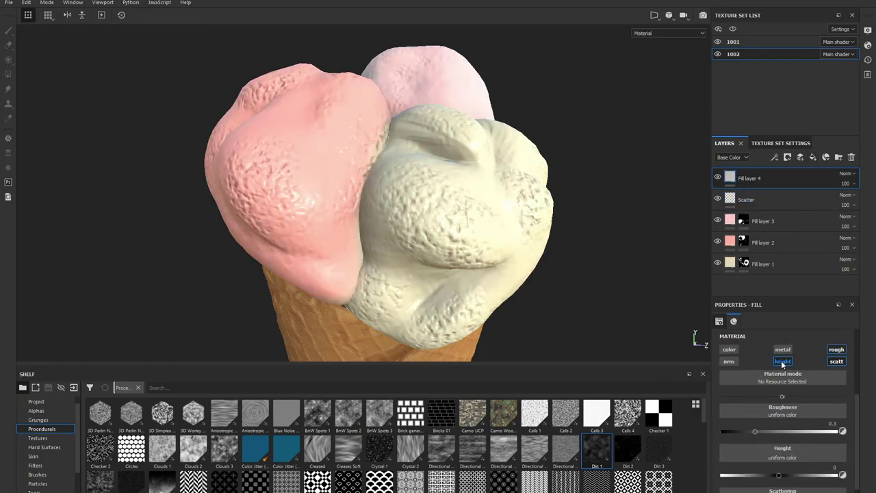
left_click(837, 361)
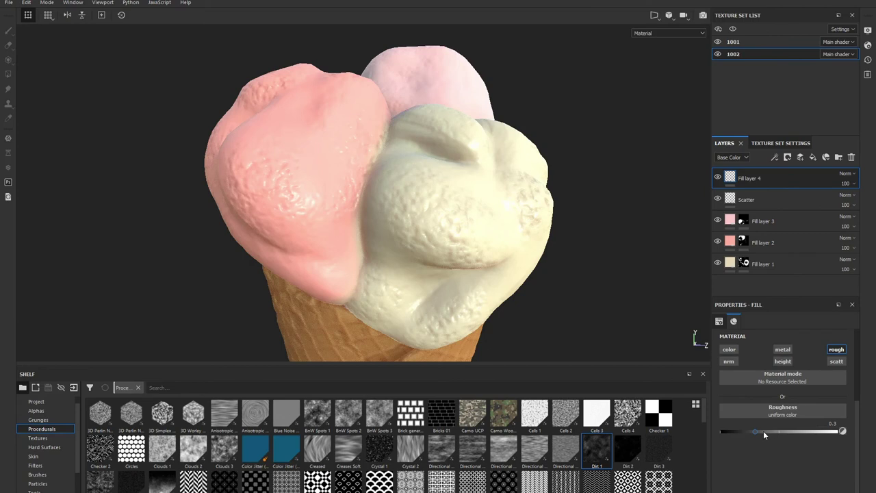
- Try roughness values between about 0.33 and 0.63 on the new layer
mouse_move(763, 431)
left_mouse_down()
mouse_move(795, 432)
mouse_move(782, 432)
left_mouse_up()
scroll(542, 291, "down", 3)
left_click_drag(542, 292, 545, 274, "alt")
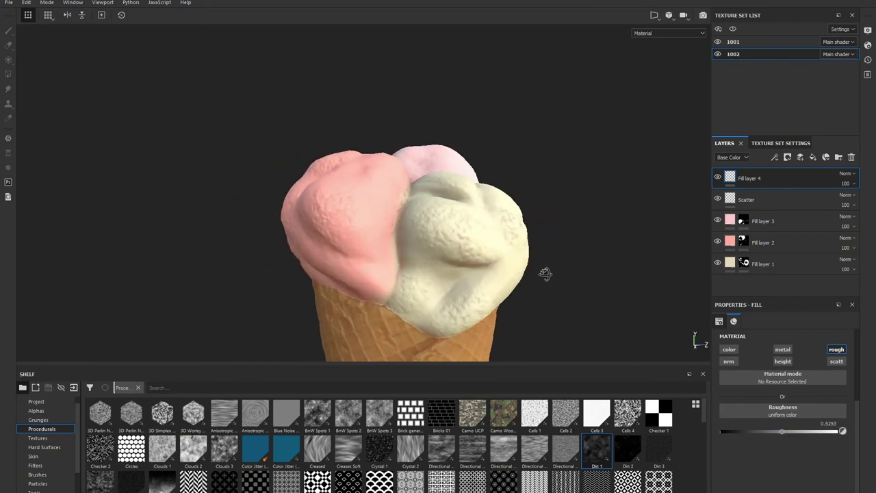
mouse_move(779, 431)
left_mouse_down()
mouse_move(758, 435)
mouse_move(769, 435)
left_mouse_up()
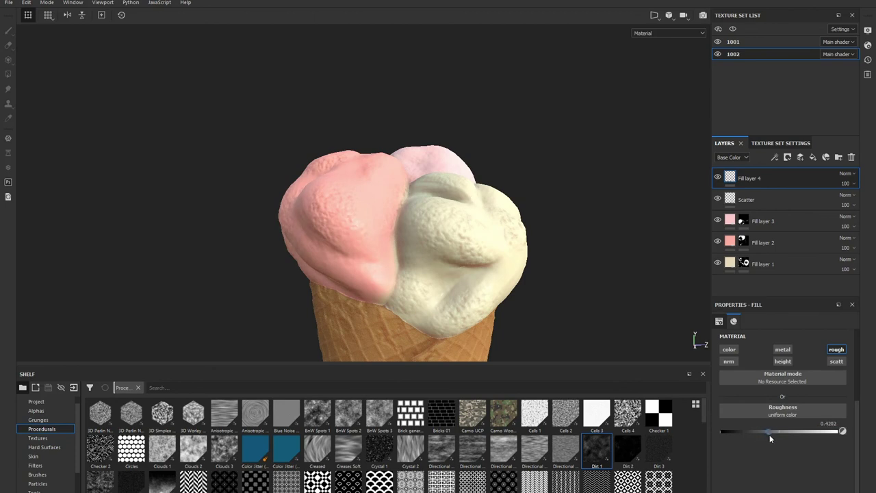
- Orbit, zoom and rotate the environment lighting to inspect the ice cream
left_click_drag(374, 301, 350, 214, "alt")
mouse_move(349, 214)
right_mouse_down("alt")
mouse_move(600, 113)
mouse_move(651, 219)
right_mouse_up("alt")
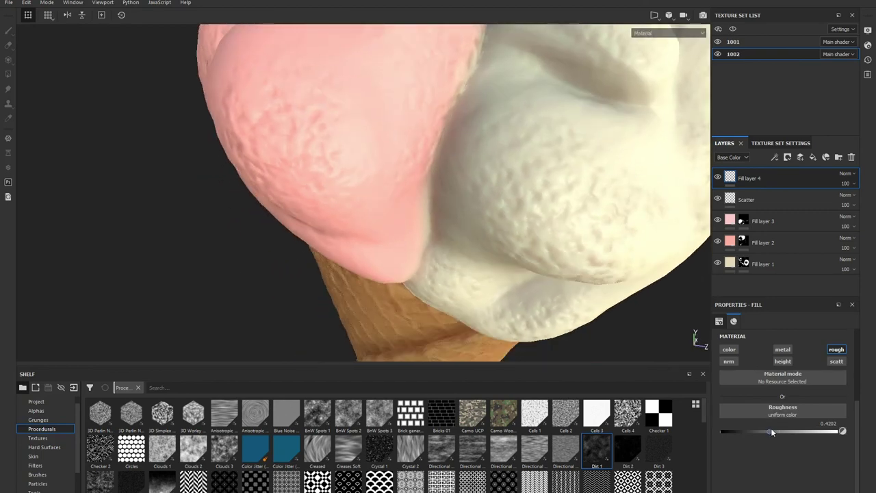
right_click_drag(475, 242, 559, 216, "alt")
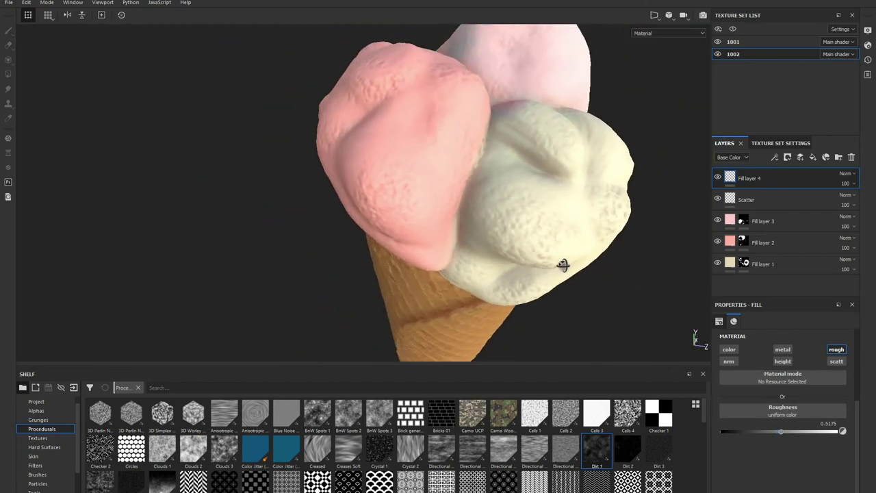
left_click_drag(558, 216, 586, 304, "alt")
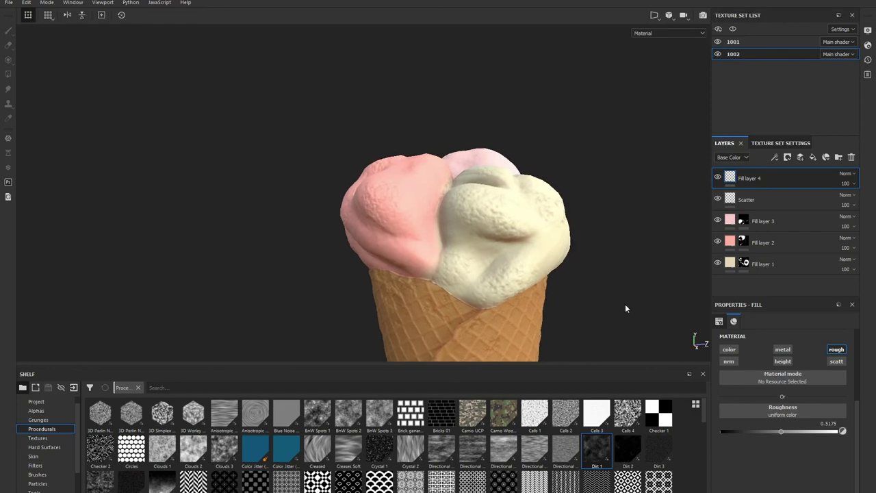
mouse_move(586, 304)
right_mouse_down("shift")
mouse_move(492, 314)
mouse_move(586, 308)
right_mouse_up("shift")
scroll(590, 302, "down", 5)
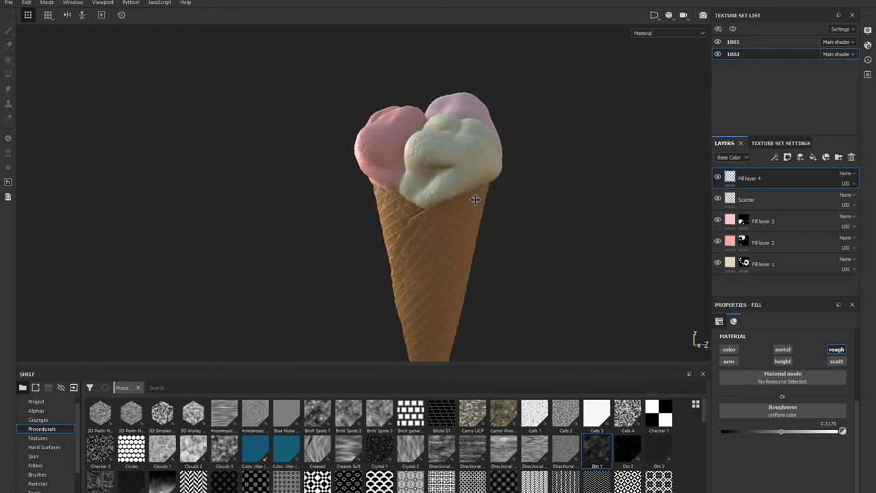
right_click_drag(525, 212, 520, 221, "shift")
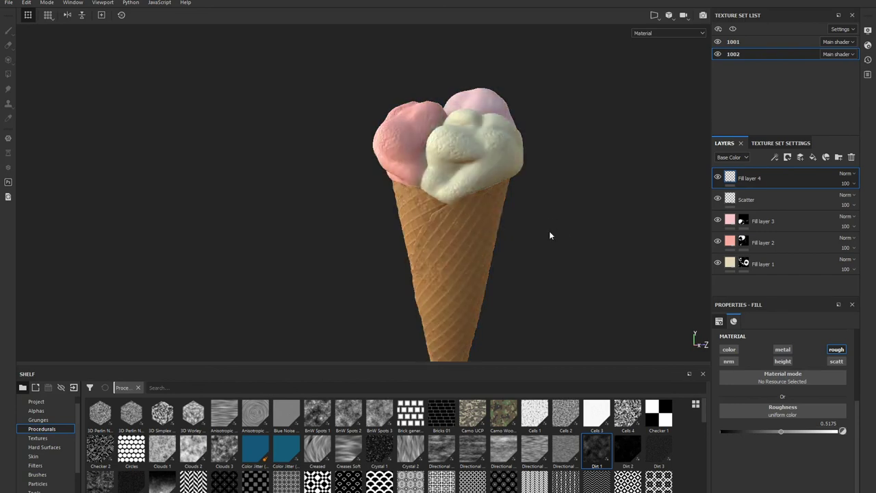
- Set the layer's roughness to 0.5759 and view the pink scoop from the front
left_click_drag(782, 433, 786, 427)
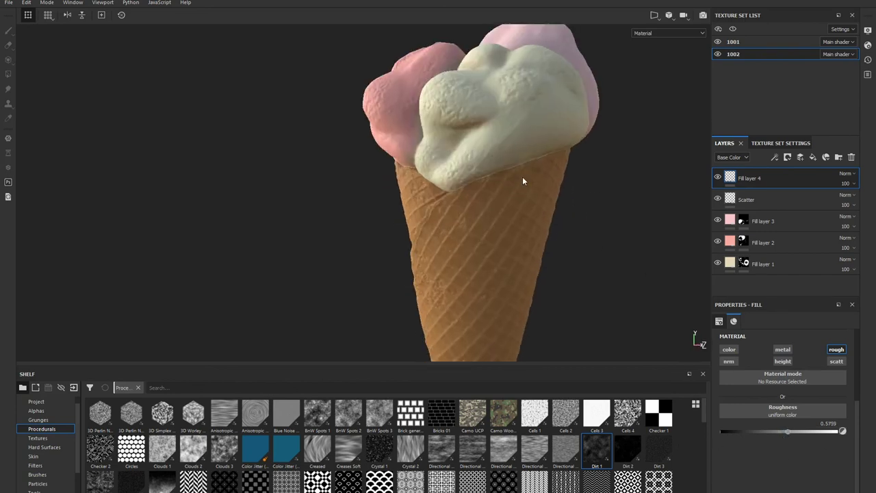
scroll(522, 177, "up", 6)
left_click_drag(574, 334, 643, 335, "alt")
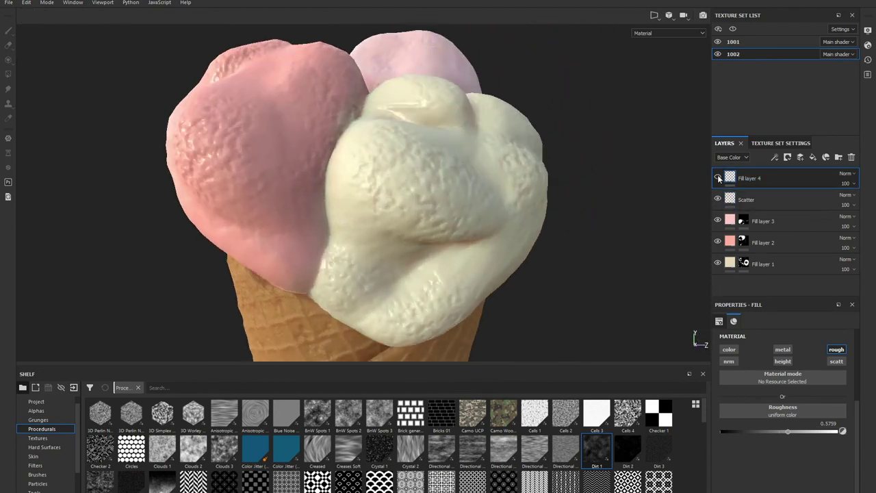
- Add a normal-and-height-only fill layer above Fill layer 3 and give it a black mask
left_click(749, 199)
left_click(768, 217)
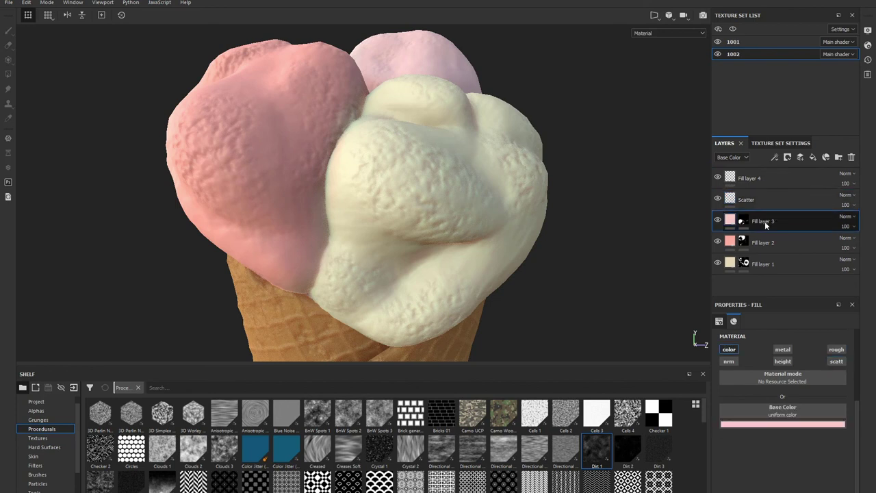
left_click(812, 156)
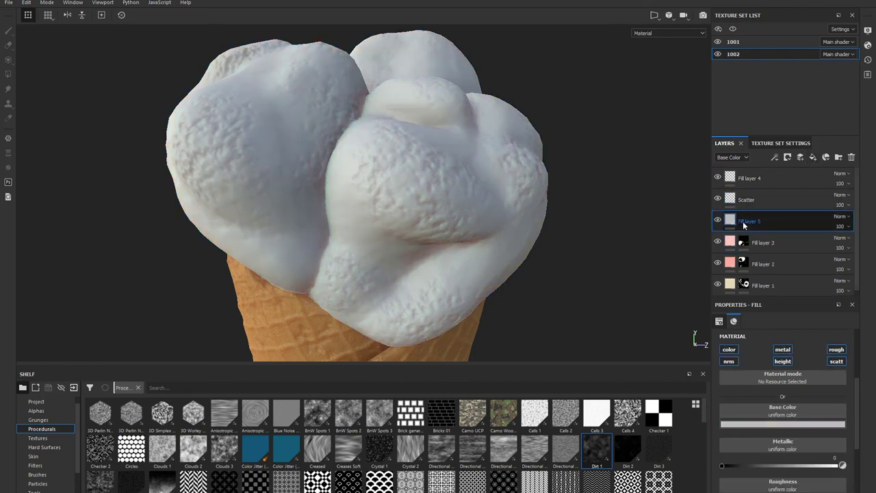
left_click(729, 349)
left_click(729, 361)
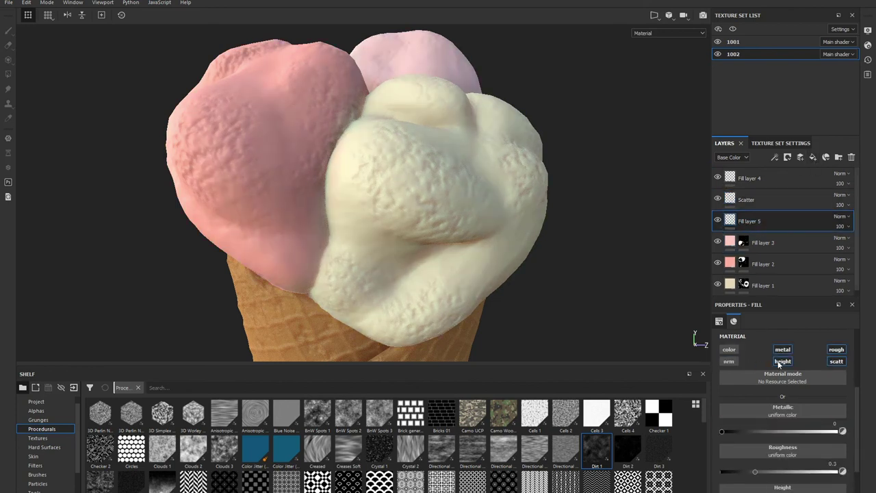
left_click(783, 349)
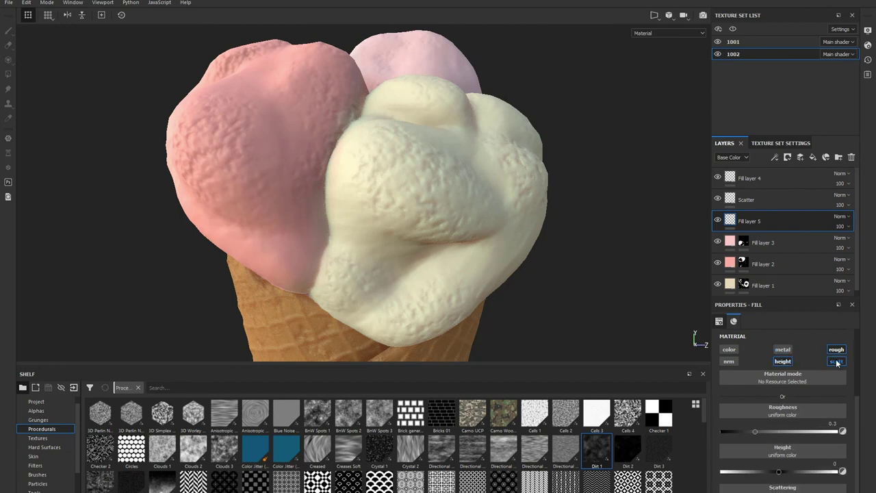
left_click(836, 361)
left_click(729, 361)
left_click(835, 349)
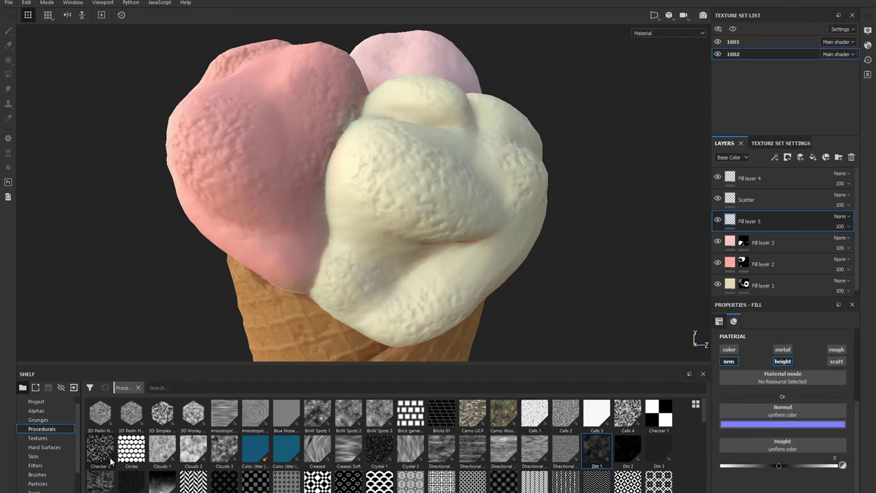
right_click(757, 219)
left_click(787, 3)
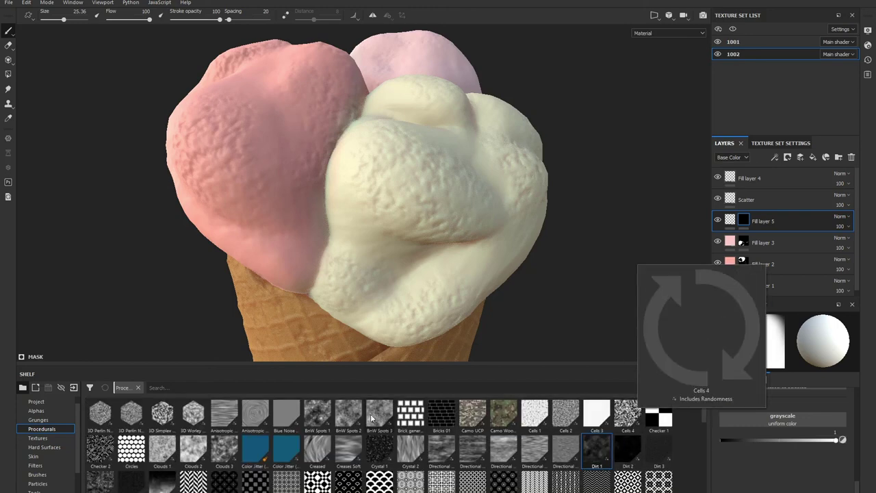
- Add a fill effect to Fill layer 5's mask with BnW Spots 1 as its grayscale
left_click_drag(319, 416, 770, 216)
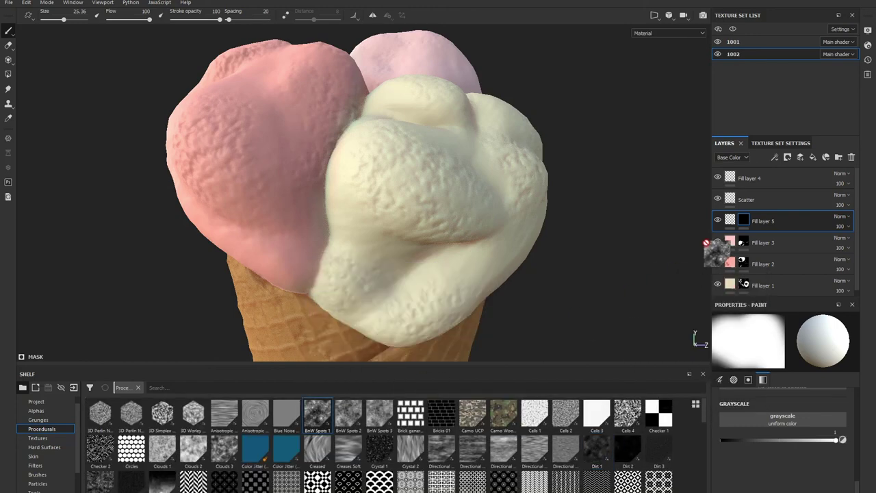
right_click(771, 215)
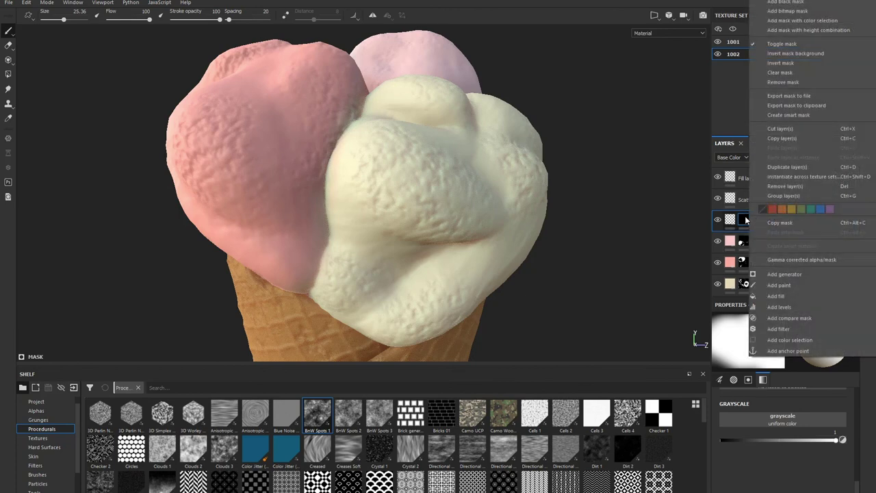
left_click(761, 221)
right_click(761, 221)
left_click(777, 296)
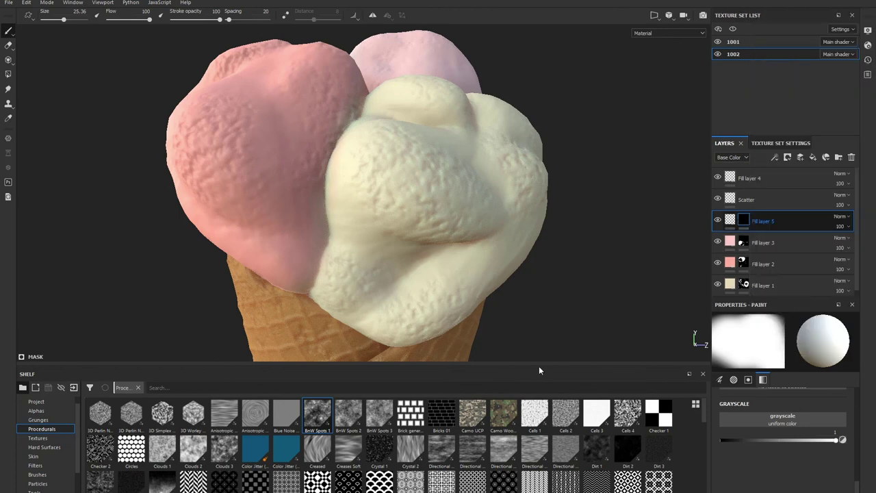
left_click_drag(335, 418, 756, 356)
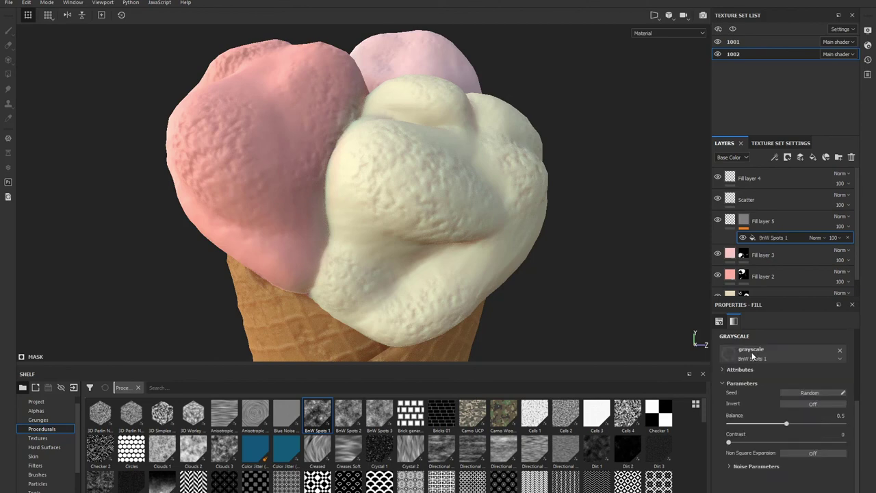
left_click(744, 222, "alt")
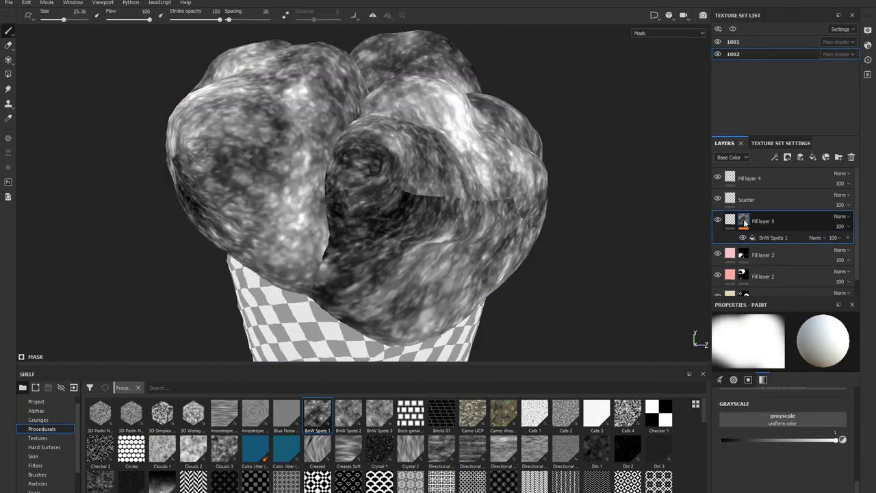
- Set the BnW Spots 1 fill to Tri-planar projection with hardness about 0.19
scroll(790, 444, "up", 5)
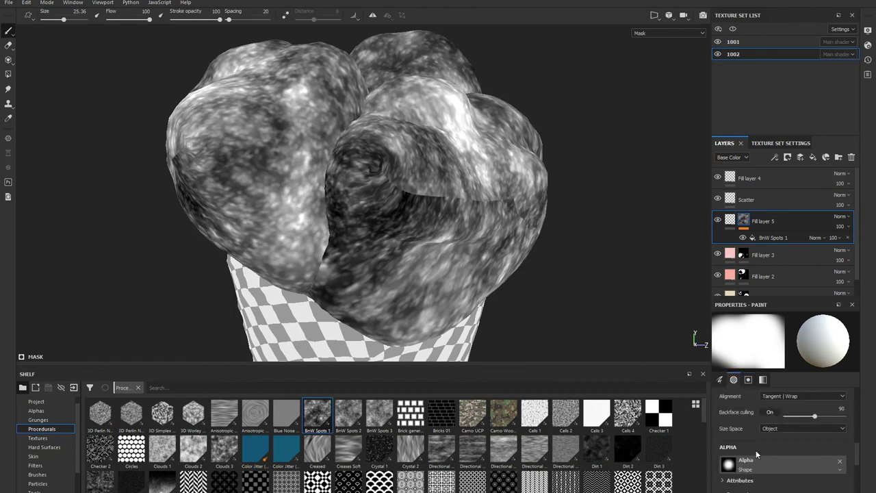
scroll(755, 450, "up", 2)
scroll(771, 439, "up", 2)
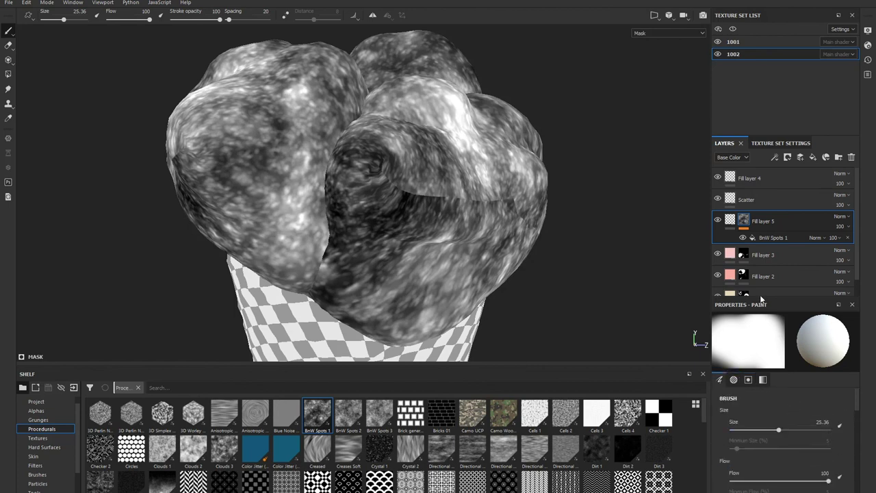
left_click(774, 239)
scroll(780, 379, "up", 3)
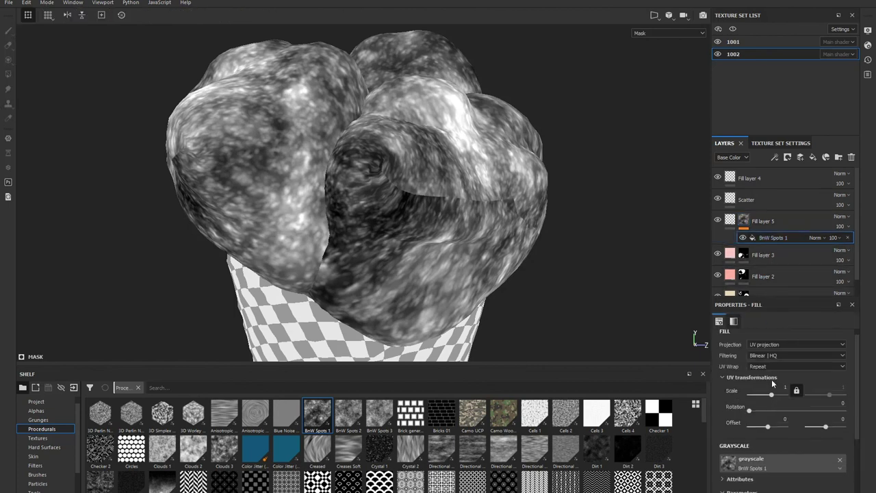
left_click(776, 346)
left_click(773, 356)
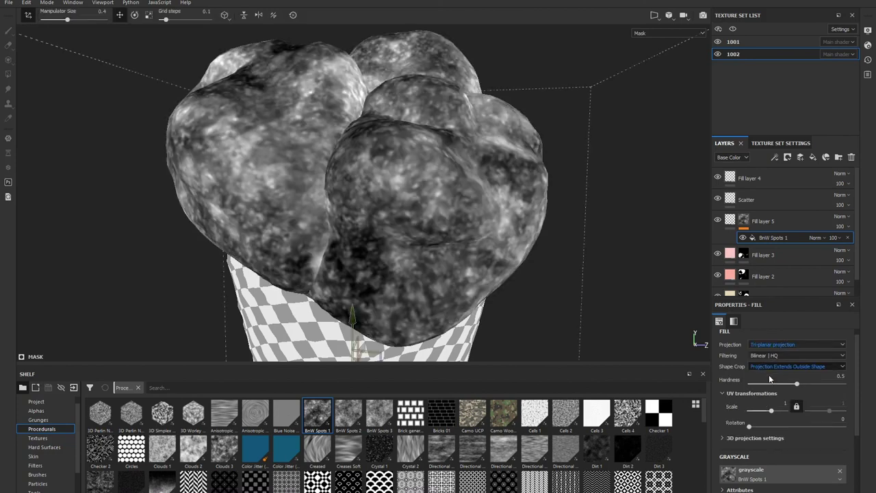
mouse_move(803, 380)
left_mouse_down()
mouse_move(843, 384)
mouse_move(753, 381)
mouse_move(768, 381)
left_mouse_up()
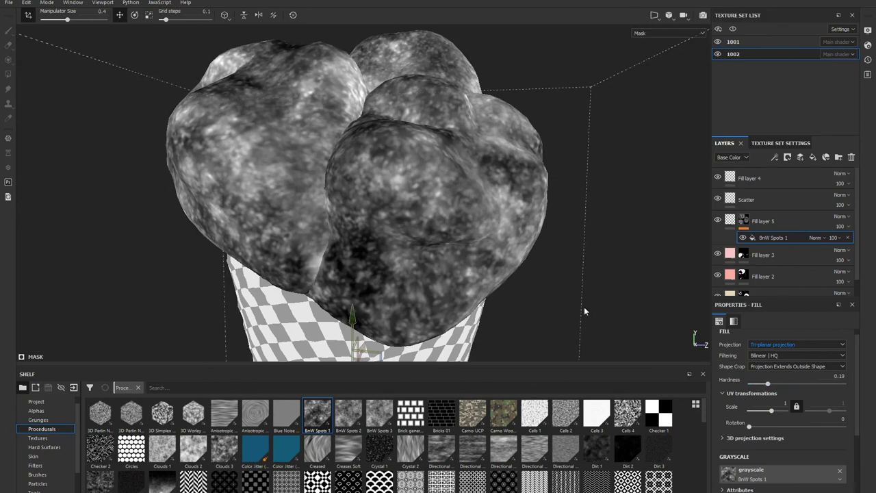
left_click(730, 219)
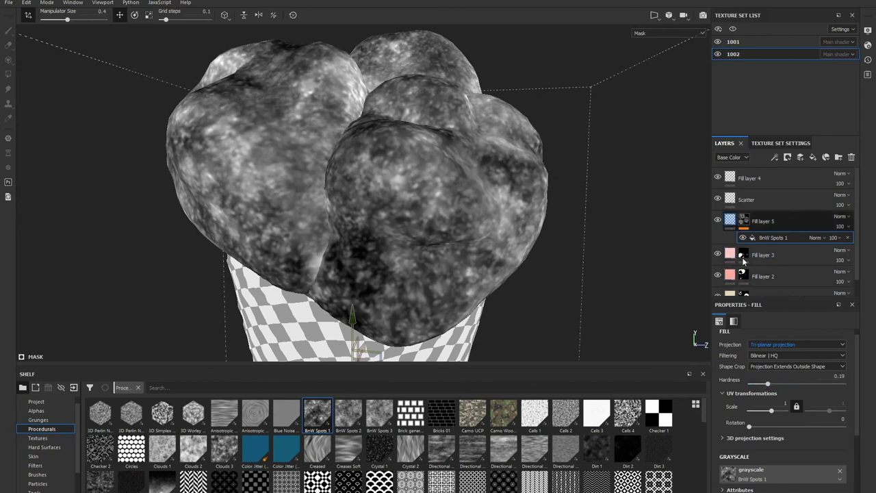
- Set Fill layer 5's height to -0.1673 and review the dented scoops in the viewport
scroll(780, 424, "down", 2)
scroll(811, 460, "down", 2)
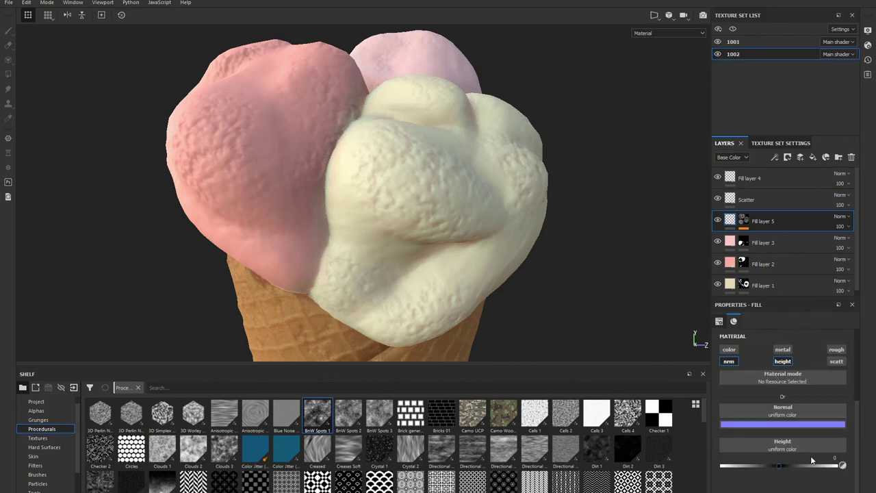
mouse_move(779, 468)
left_mouse_down()
mouse_move(759, 469)
mouse_move(778, 469)
left_mouse_up()
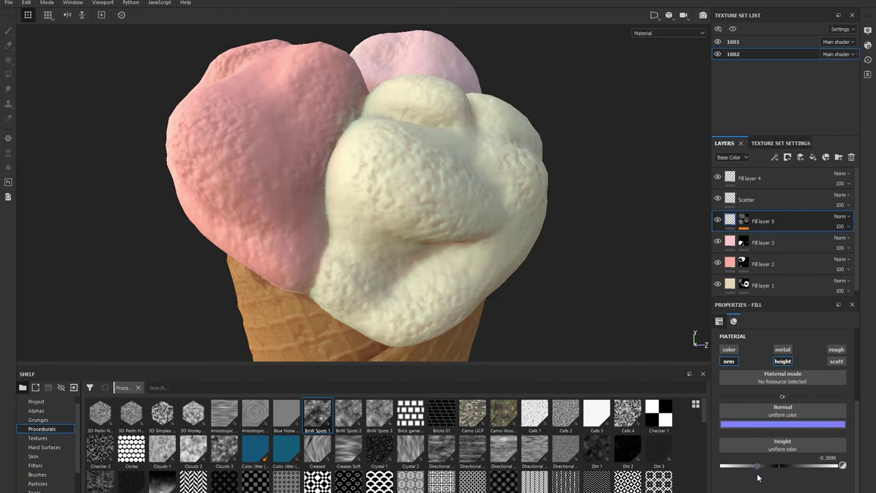
mouse_move(766, 477)
left_mouse_down()
mouse_move(774, 477)
mouse_move(768, 471)
left_mouse_up()
scroll(595, 335, "down", 3)
scroll(570, 308, "down", 2)
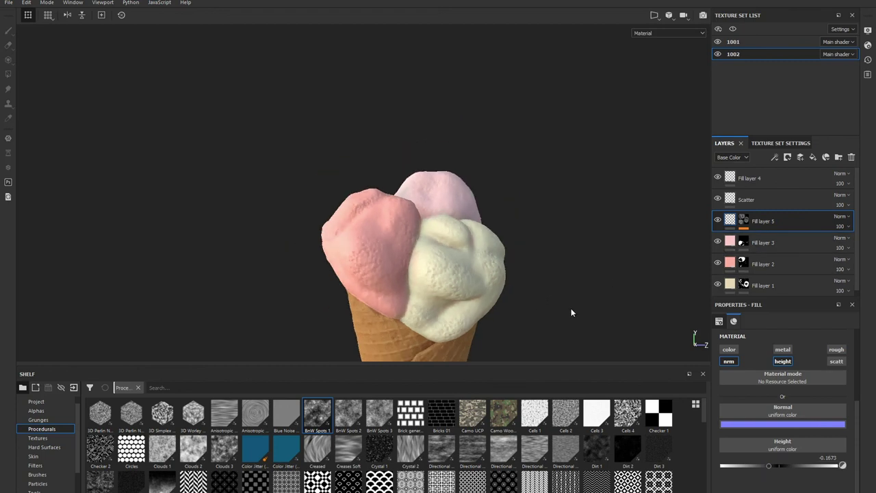
left_click_drag(571, 308, 530, 199, "alt")
middle_click_drag(492, 193, 522, 262, "alt")
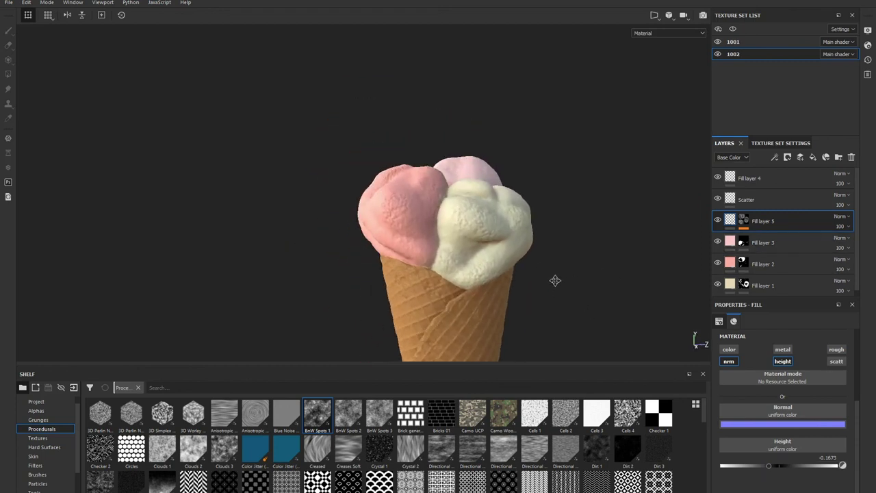